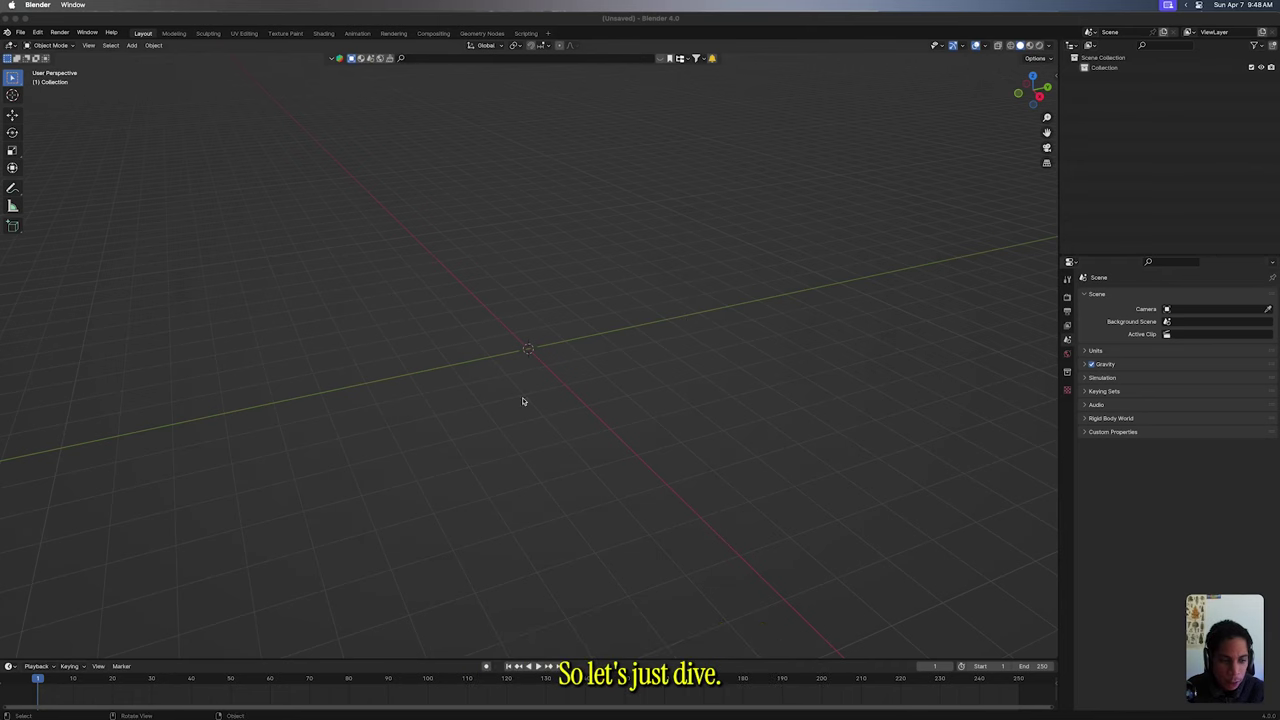
# Step: Save the new Blender file as metalheart-2 in the Metalheart Practice project folder
pyautogui.click(607, 417)
pyautogui.press('super+s')
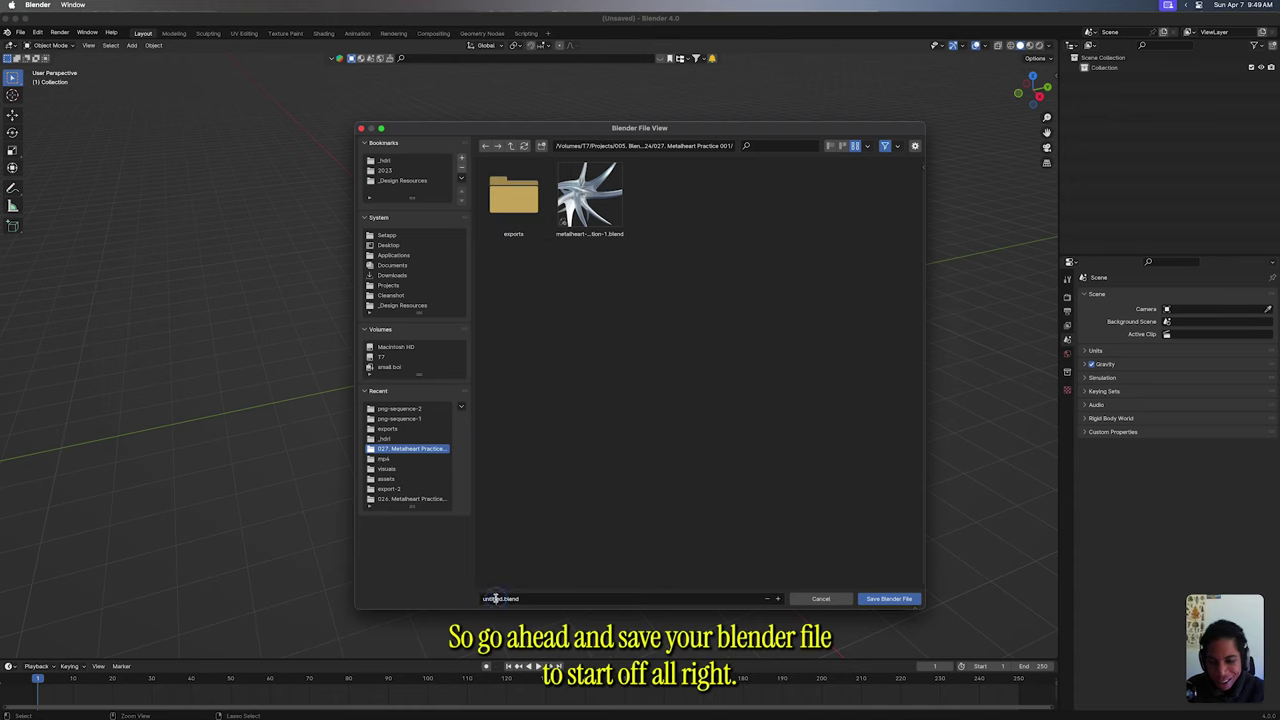
pyautogui.write('metalheart-2')
pyautogui.press('Return')
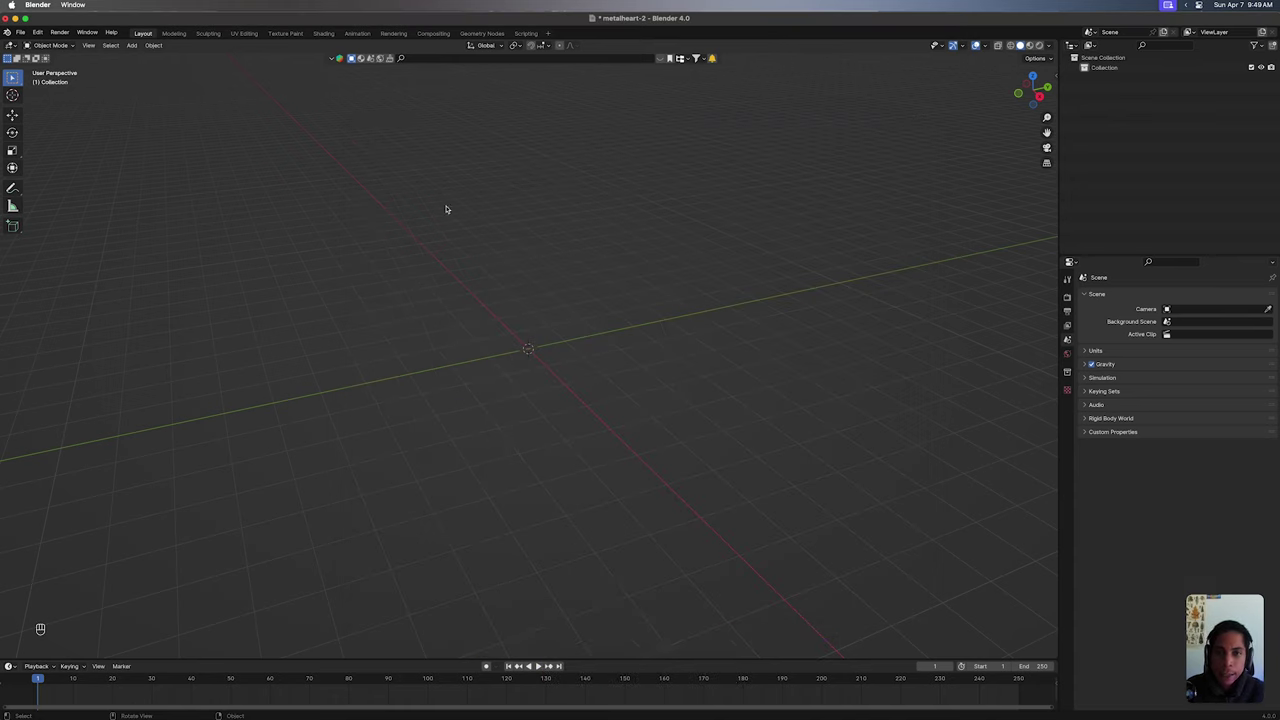
pyautogui.press('super+s')
# Step: Add a cube mesh at the scene's origin
pyautogui.hscroll(5, 598, 390)
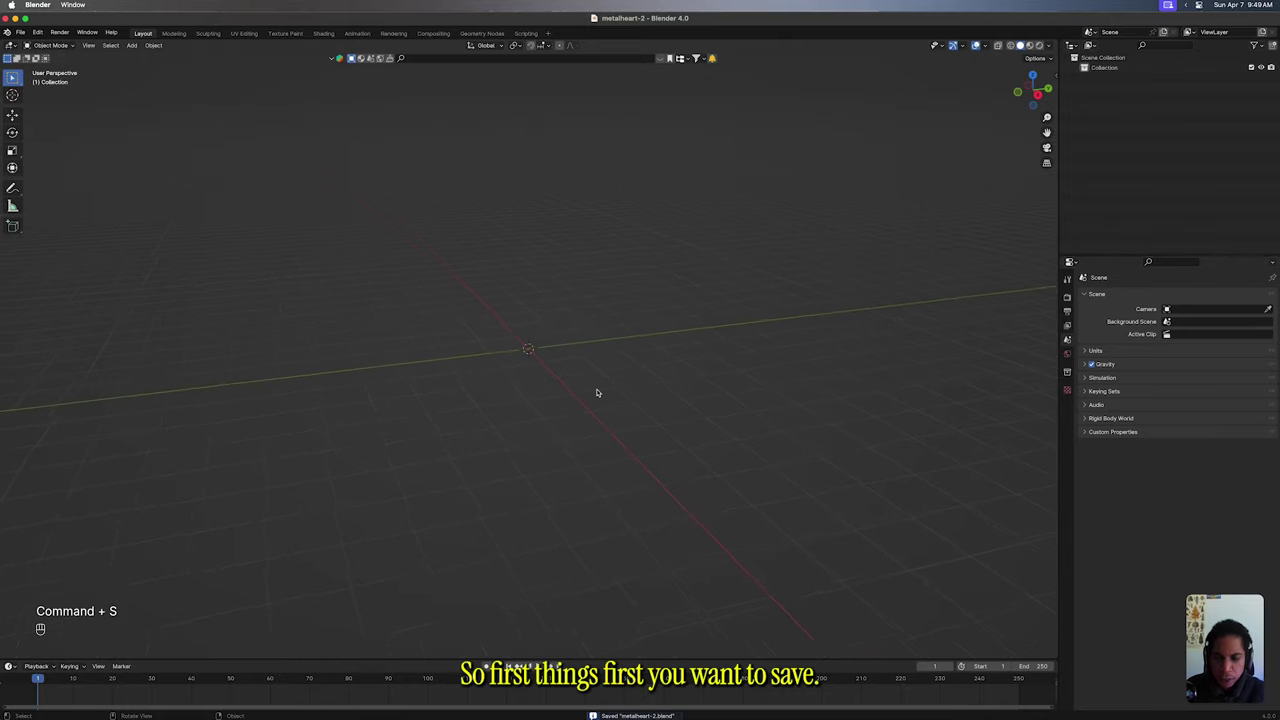
pyautogui.hscroll(-4, 474, 386)
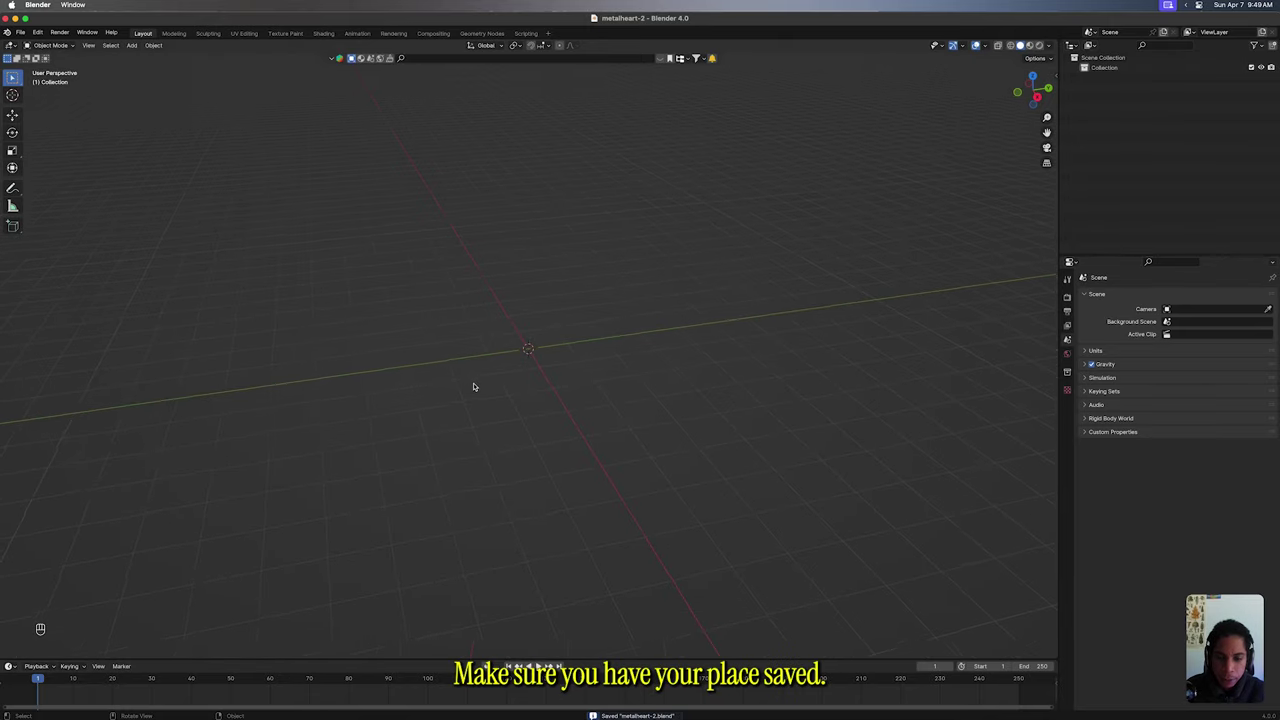
pyautogui.hscroll(3, 474, 386)
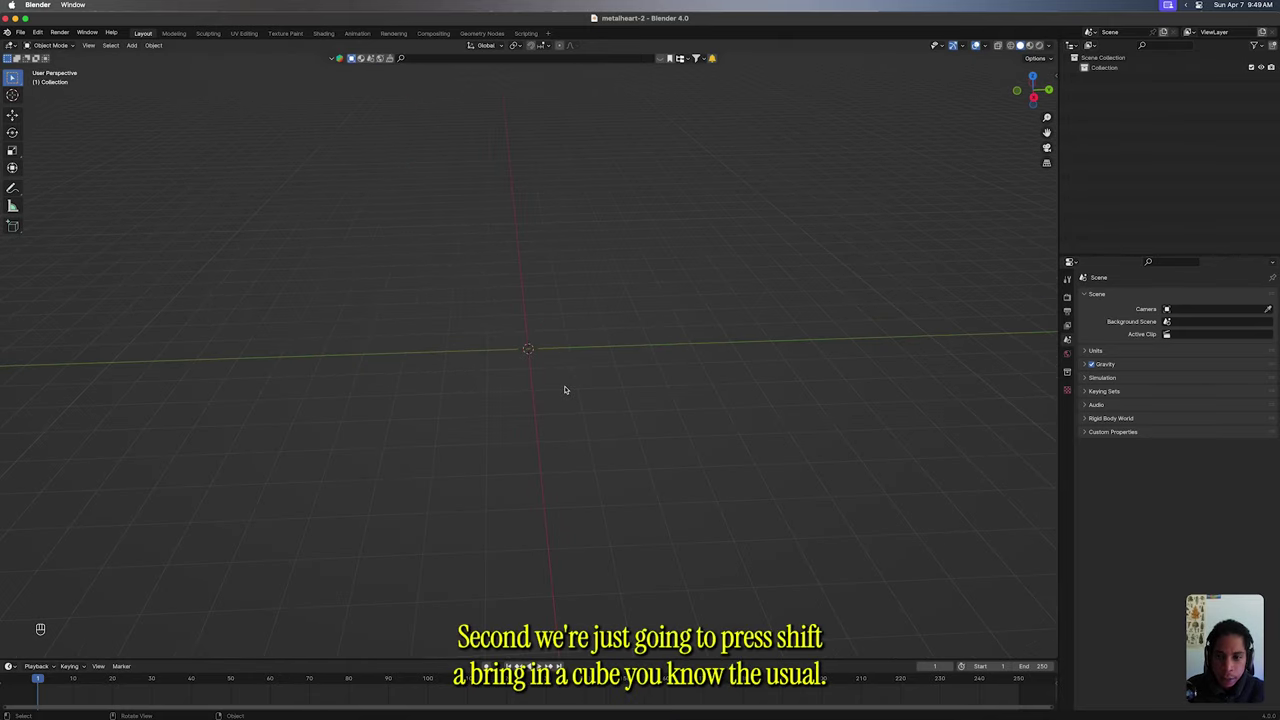
pyautogui.hotkey('shift', 'a')
pyautogui.moveTo(560, 399)
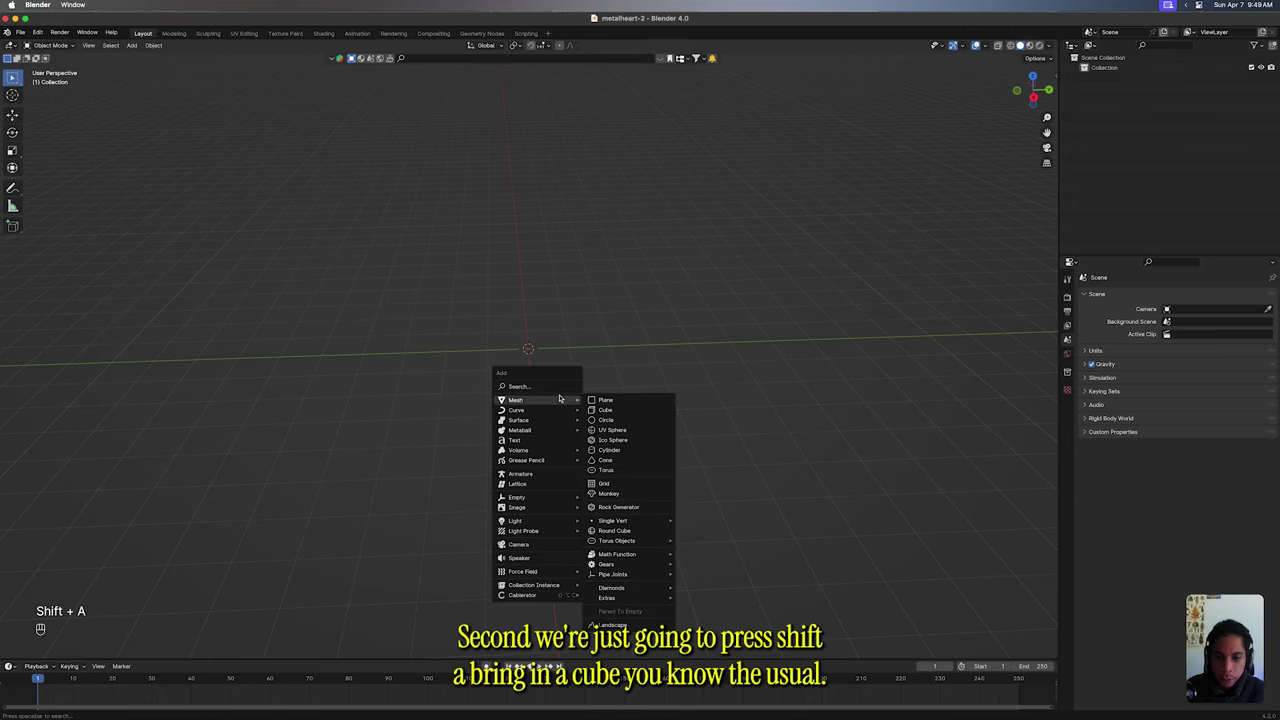
pyautogui.click(605, 410)
pyautogui.click(629, 334)
pyautogui.moveTo(629, 334); pyautogui.dragTo(541, 338, button='middle')
pyautogui.click(531, 339)
# Step: Subdivide the whole cube three times in Edit Mode, return to Object Mode and save the file
pyautogui.press('Tab')
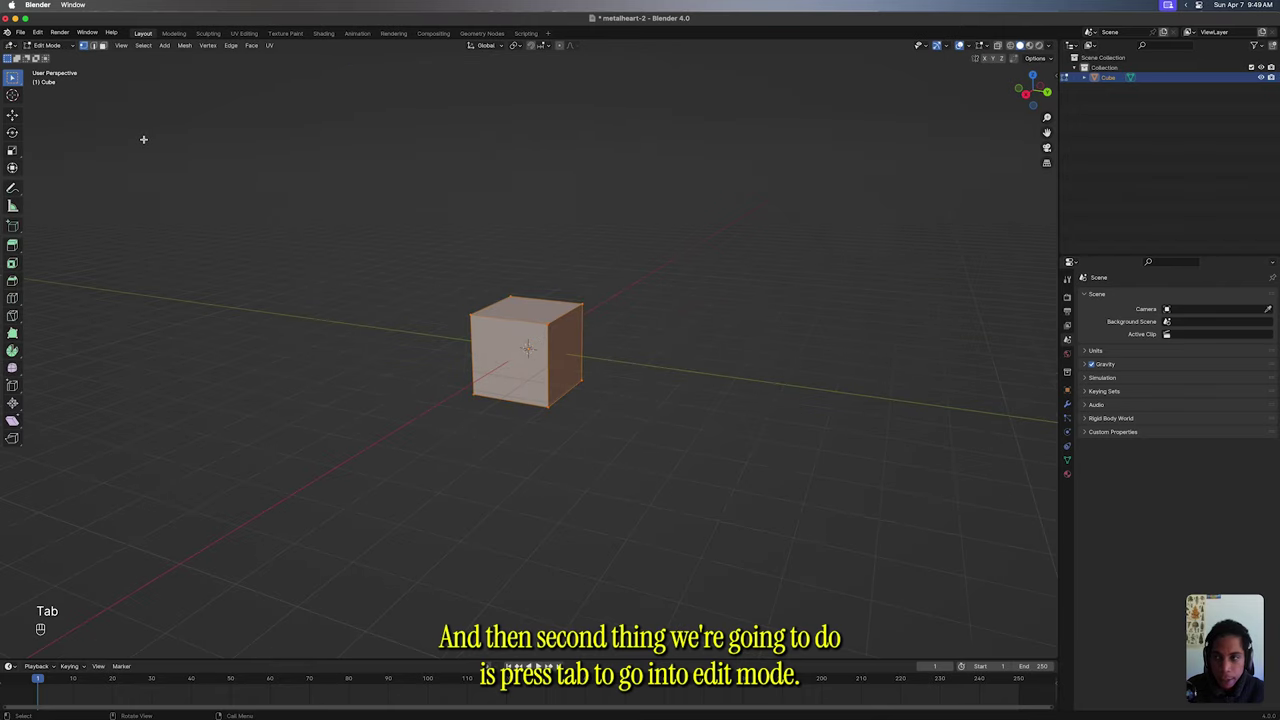
pyautogui.rightClick(521, 341)
pyautogui.click(523, 345)
pyautogui.rightClick(524, 341)
pyautogui.click(525, 340)
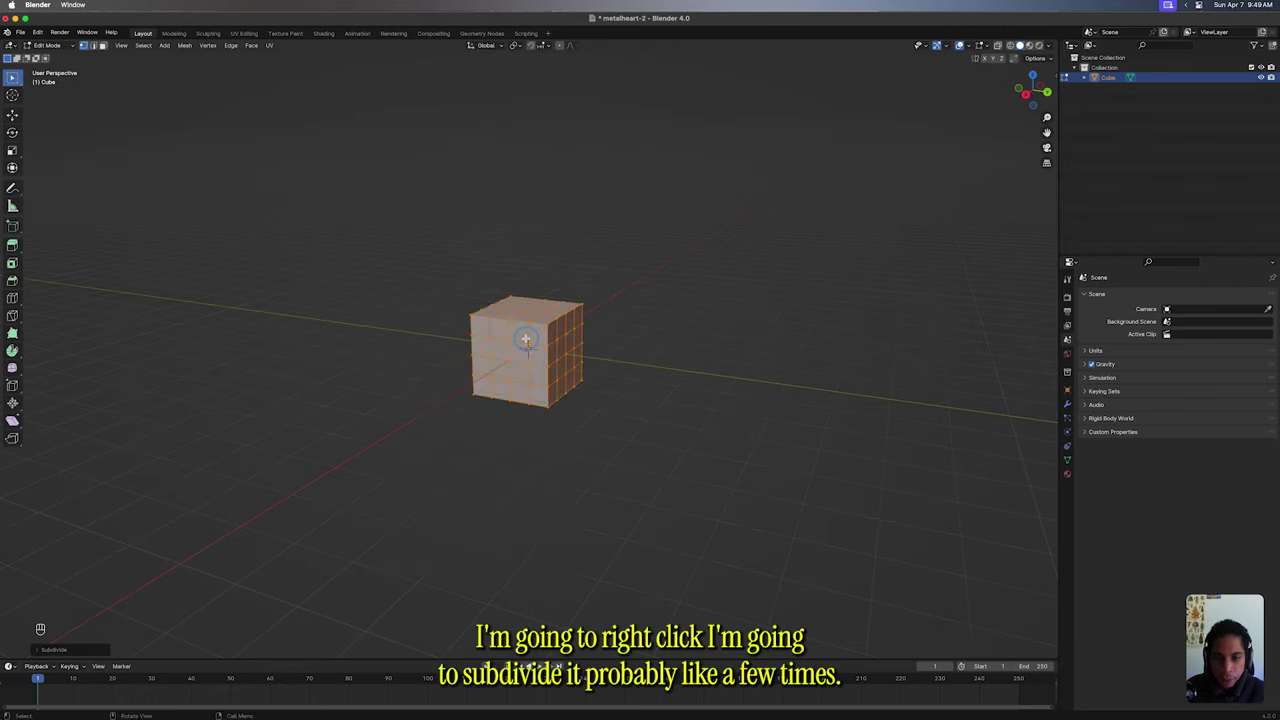
pyautogui.rightClick(525, 340)
pyautogui.click(525, 341)
pyautogui.press('Tab')
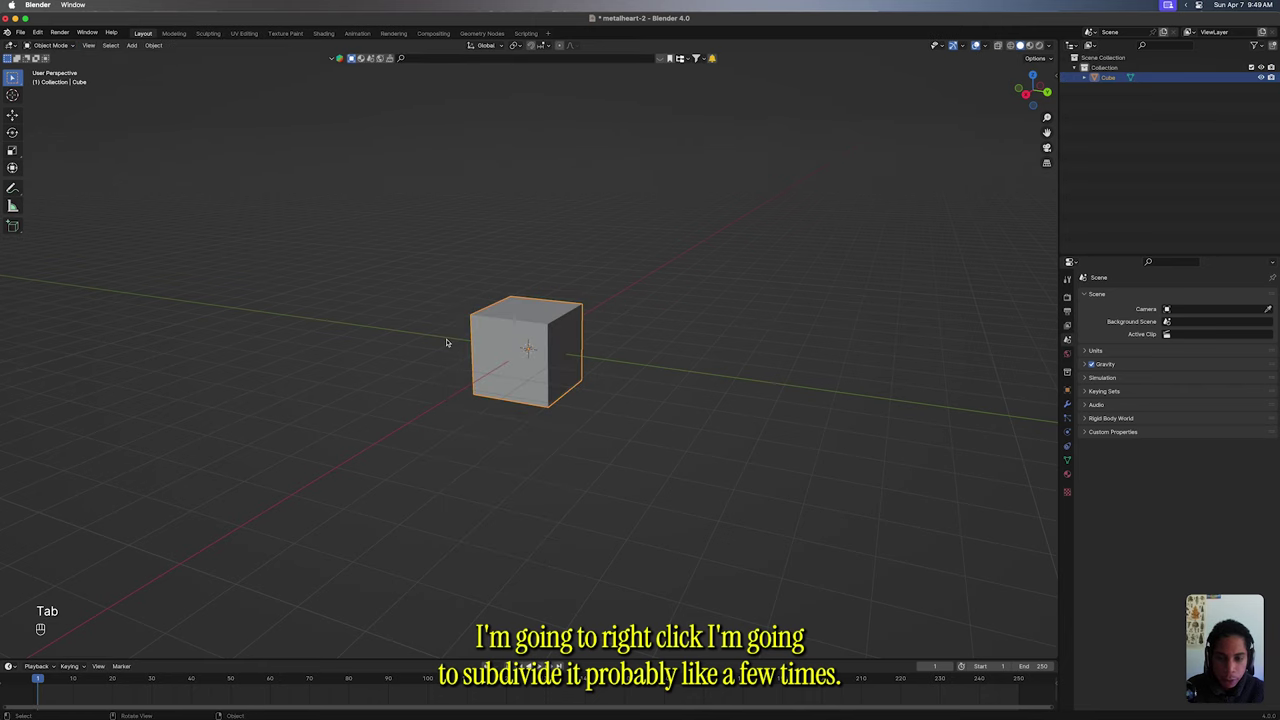
pyautogui.press('Tab')
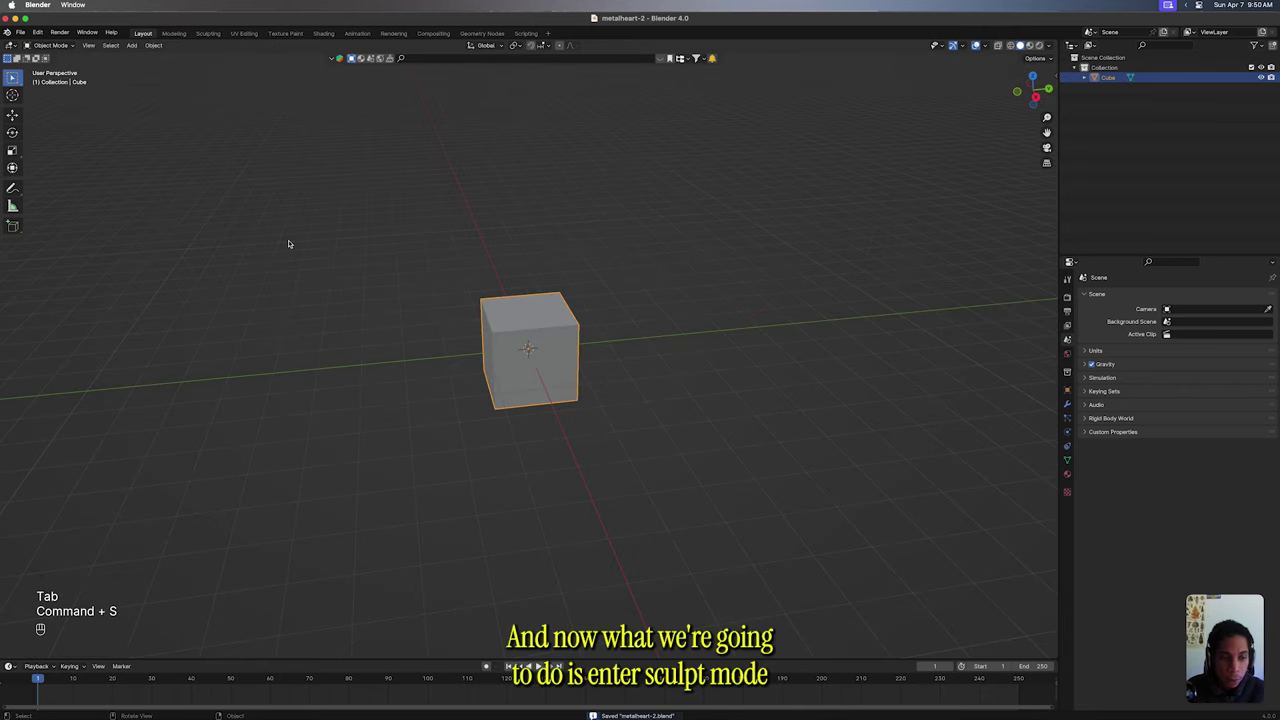
# Step: Put the cube in Sculpt Mode and set up the Grab brush with a 125 px radius and a strength of 1.000
pyautogui.click(48, 45)
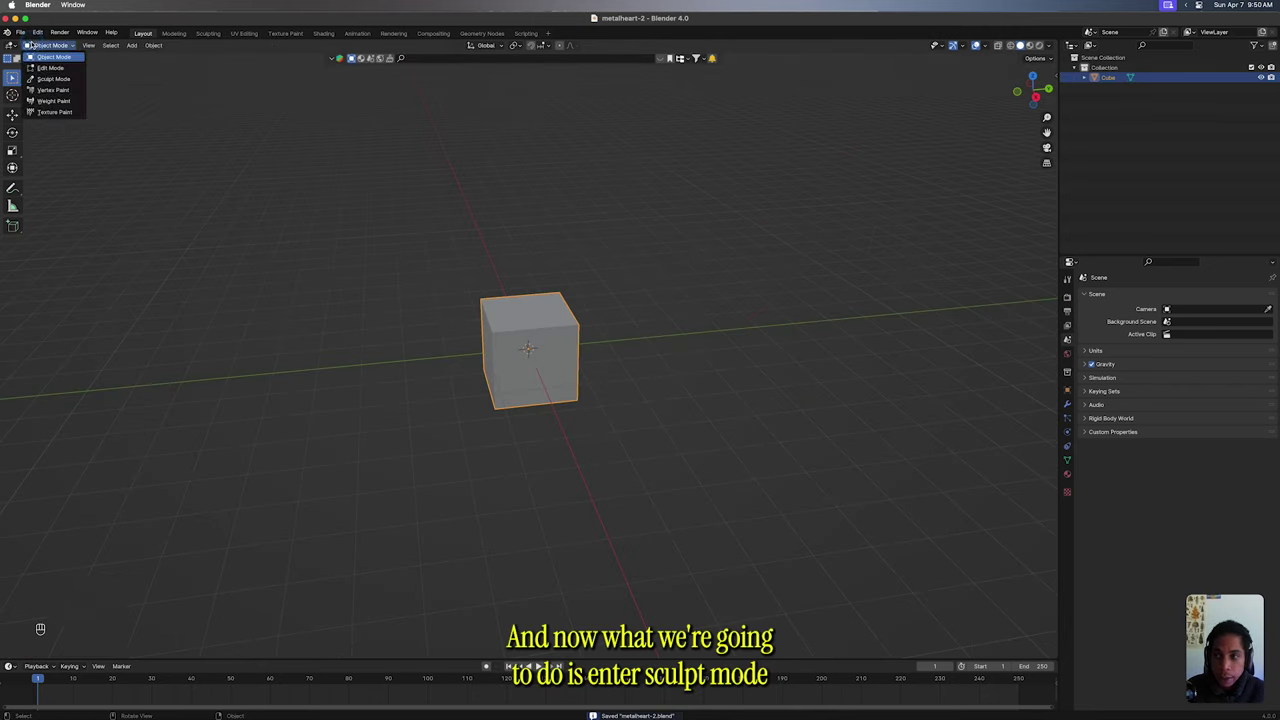
pyautogui.click(50, 79)
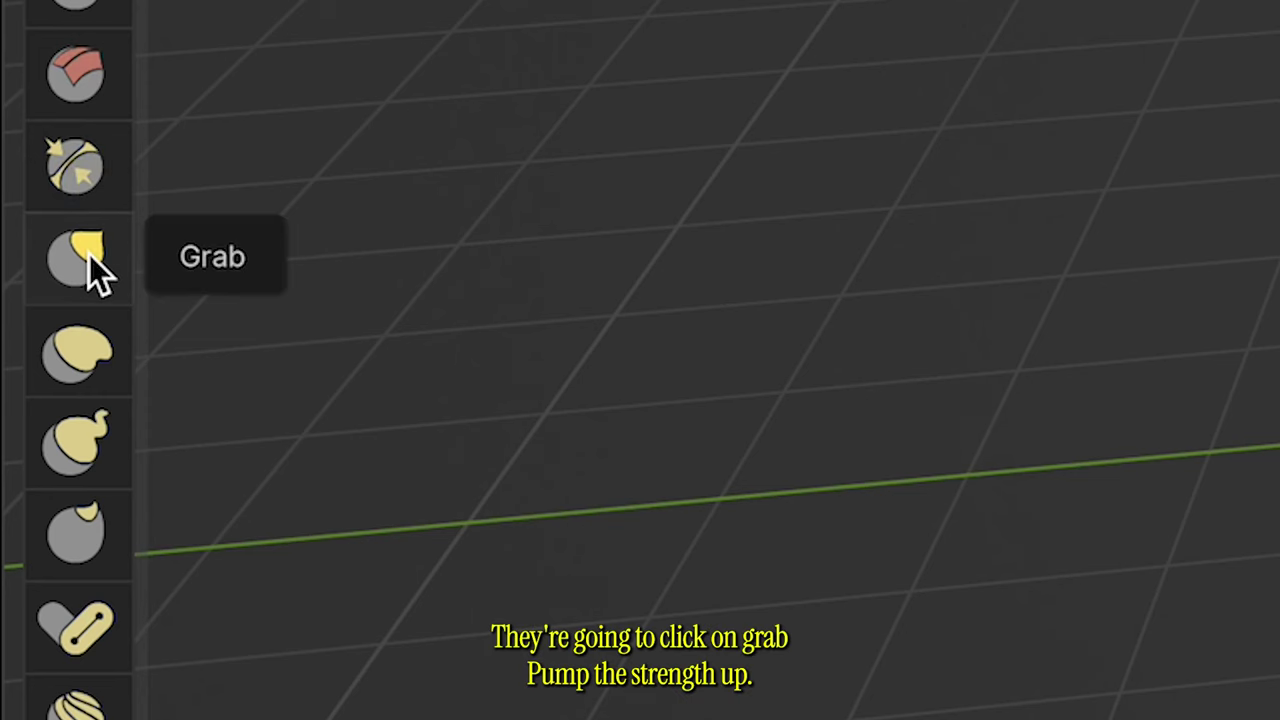
pyautogui.click(14, 340)
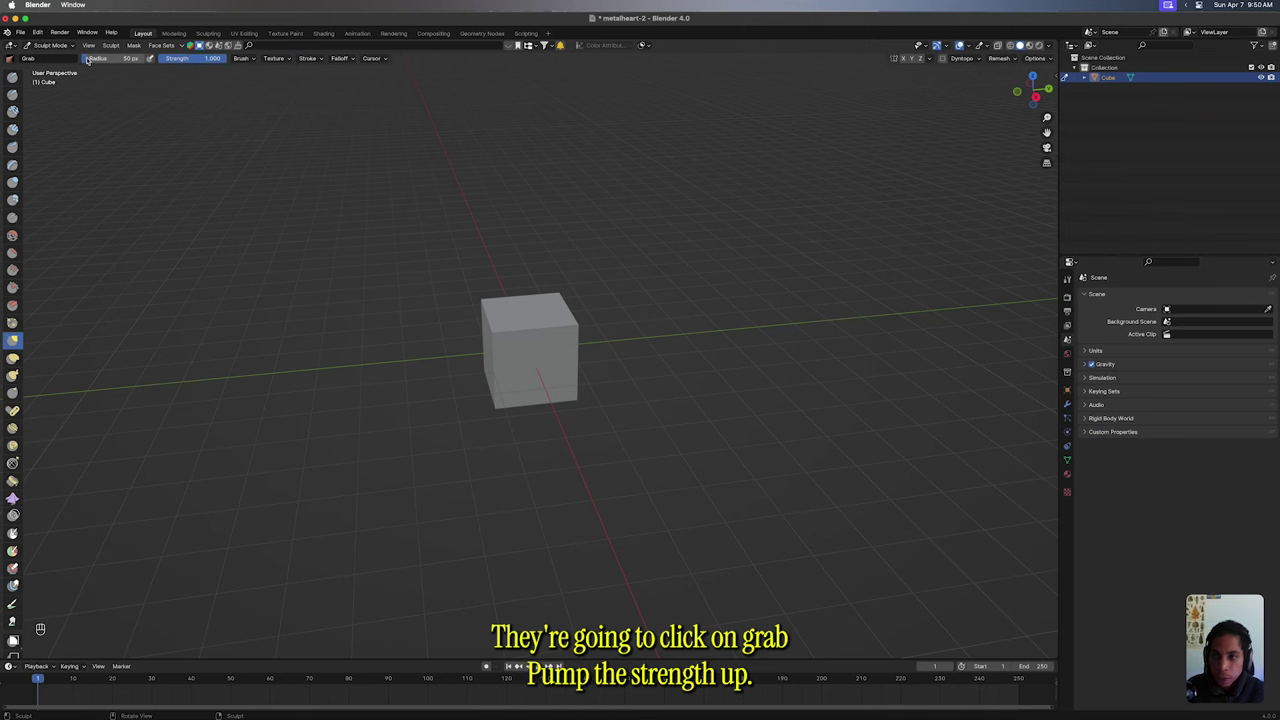
pyautogui.moveTo(527, 312); pyautogui.dragTo(529, 320, button='middle')
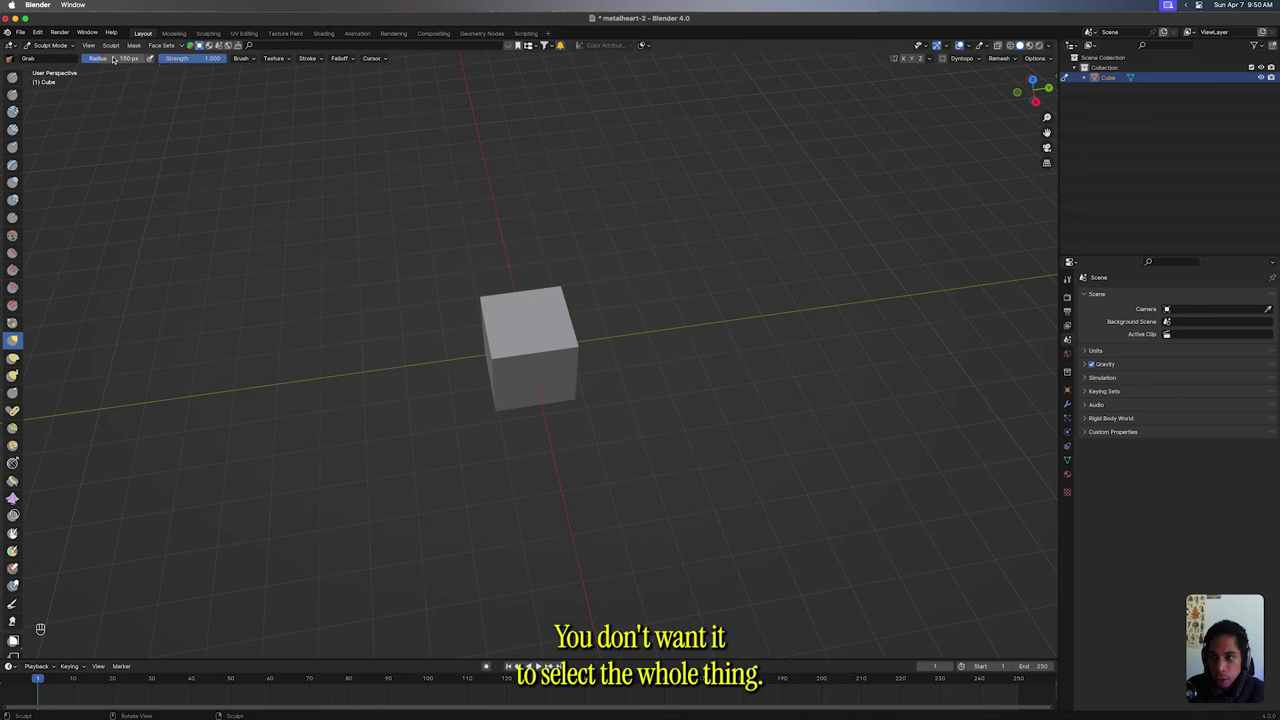
pyautogui.write('1')
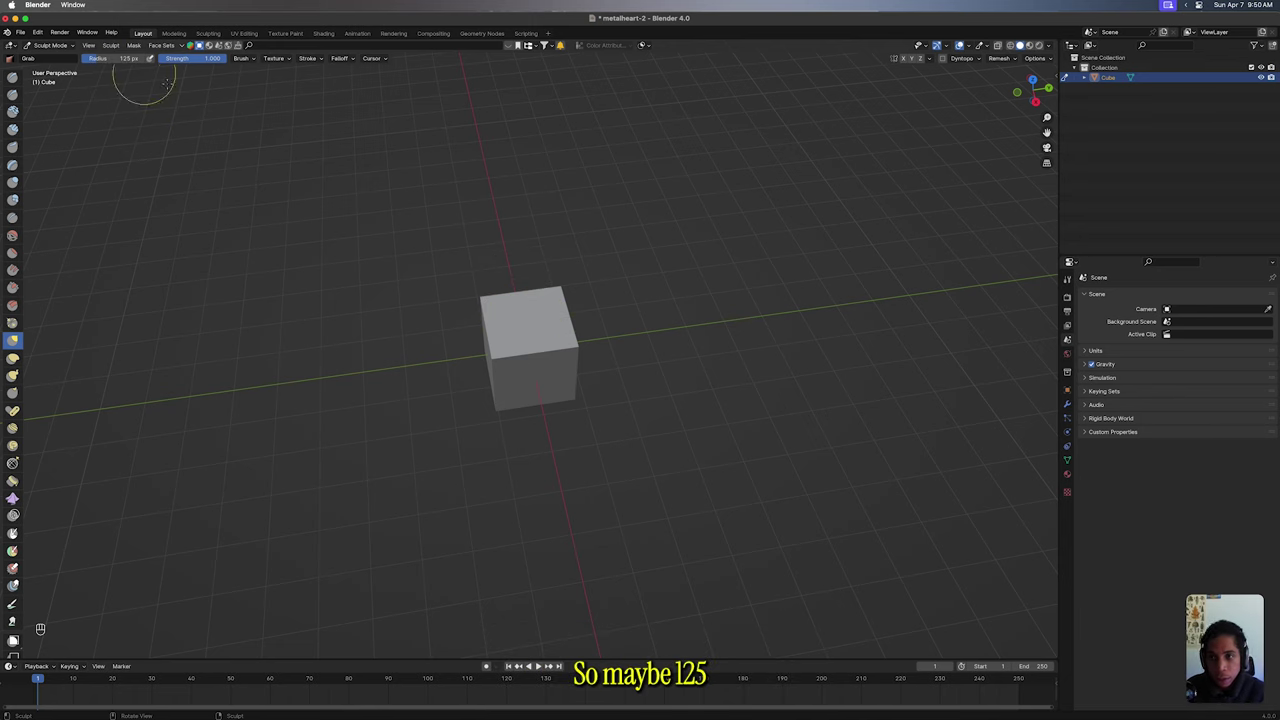
pyautogui.moveTo(530, 320); pyautogui.dragTo(529, 318, button='middle')
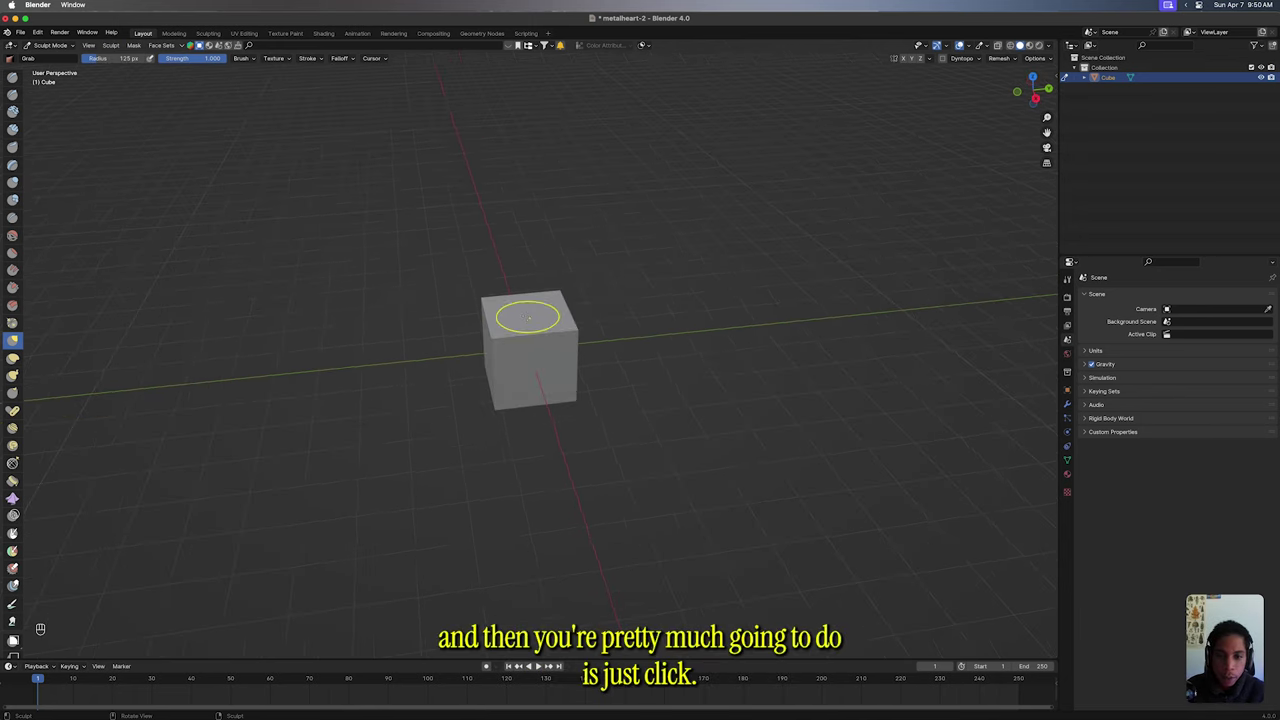
# Step: Undo a trial spike pulled from the cube's top face and enable Dyntopo, accepting the attribute data warning
pyautogui.moveTo(529, 307); pyautogui.dragTo(527, 62)
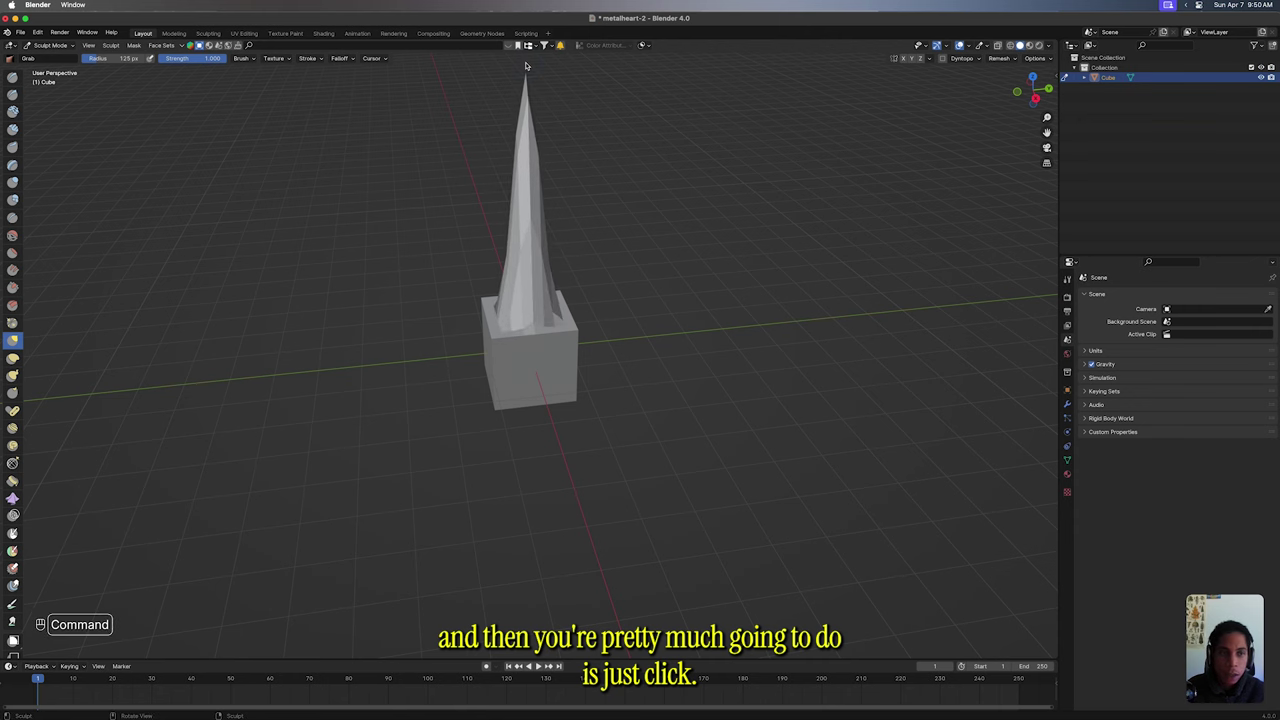
pyautogui.press('super+z')
pyautogui.click(943, 59)
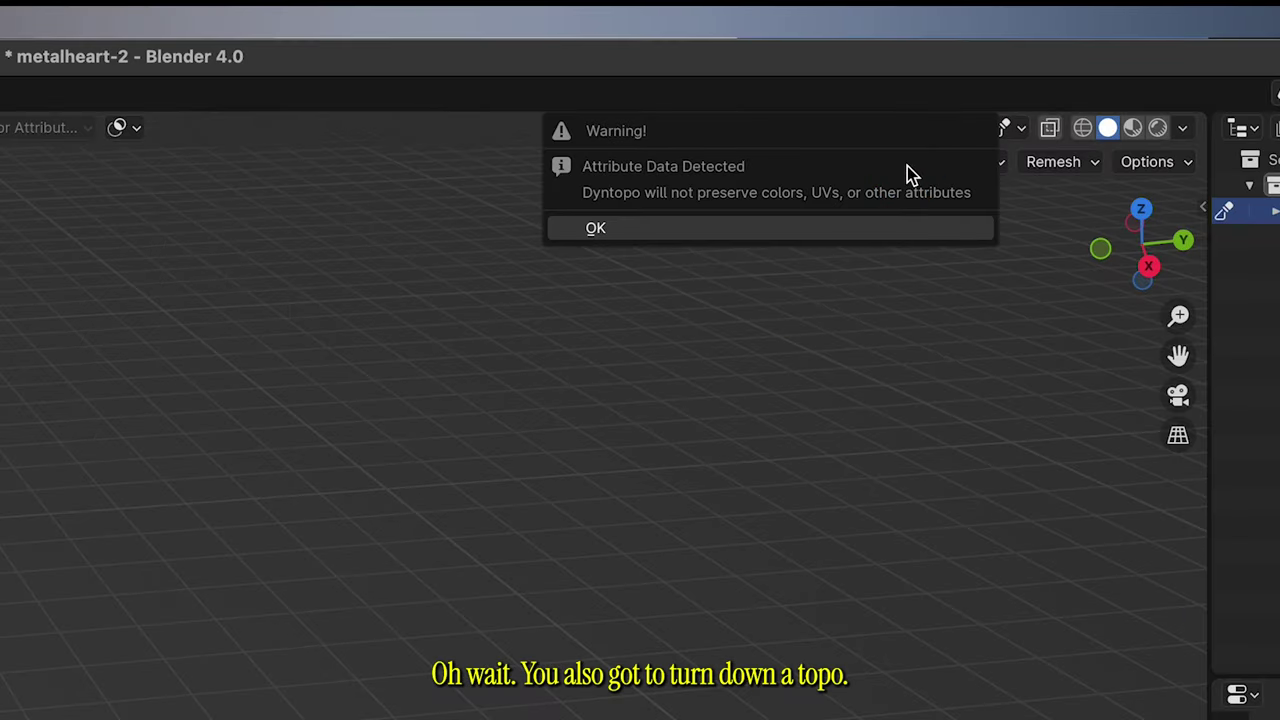
pyautogui.click(852, 229)
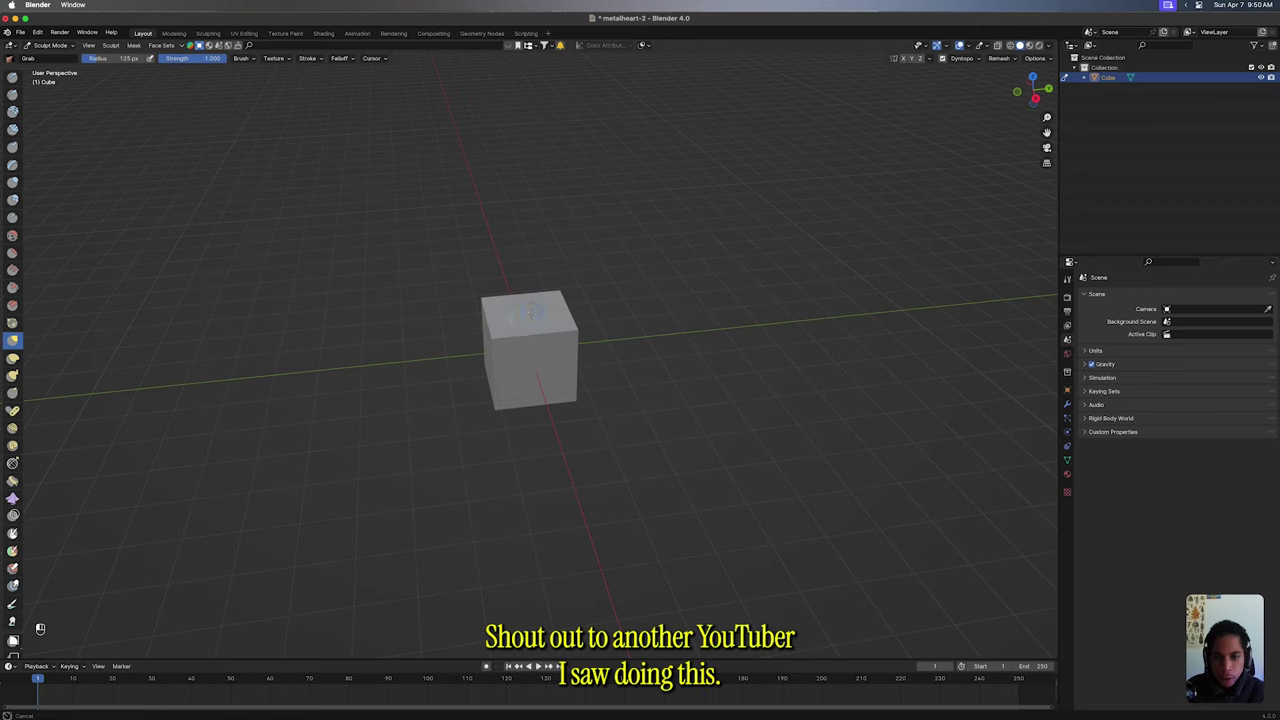
# Step: Pull a tall, straight spike upward from the middle of the cube's top face with the Grab brush
pyautogui.moveTo(530, 312); pyautogui.dragTo(523, 171)
pyautogui.press('super+z')
pyautogui.moveTo(586, 297); pyautogui.dragTo(527, 304, button='middle')
pyautogui.moveTo(529, 315)
pyautogui.mouseDown()
pyautogui.moveTo(518, 207)
pyautogui.moveTo(529, 42)
pyautogui.mouseUp()
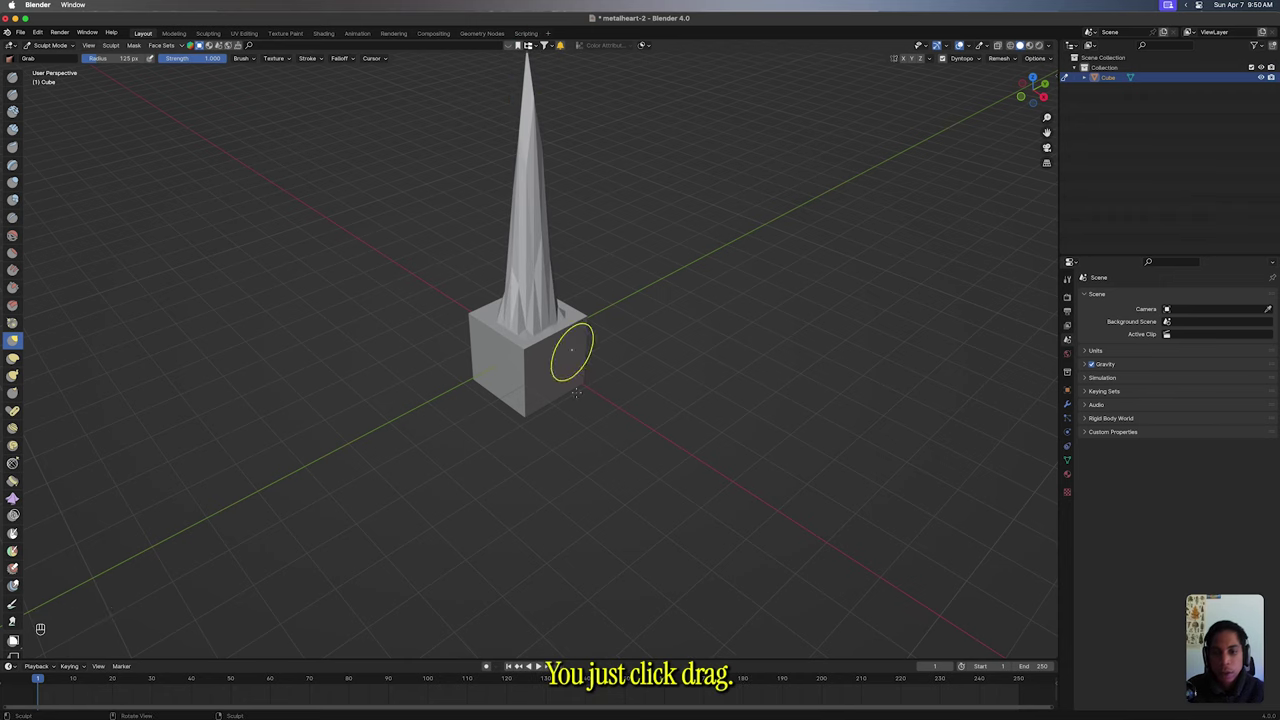
# Step: Try to pull a long spike out of the cube's +X side face, undoing each attempt
pyautogui.moveTo(576, 393); pyautogui.dragTo(541, 350, button='middle')
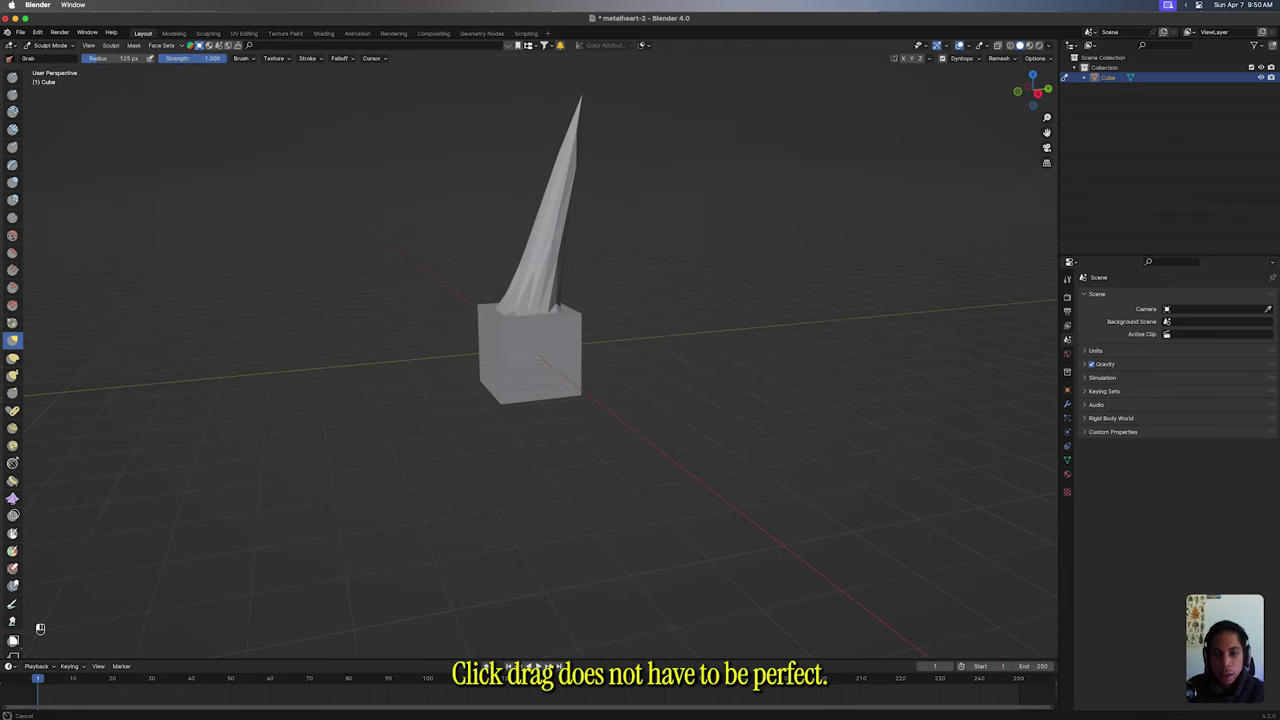
pyautogui.moveTo(541, 352)
pyautogui.mouseDown()
pyautogui.moveTo(757, 594)
pyautogui.moveTo(800, 624)
pyautogui.mouseUp()
pyautogui.moveTo(591, 466); pyautogui.dragTo(597, 469, button='middle')
pyautogui.press('super+z')
pyautogui.moveTo(567, 352)
pyautogui.mouseDown()
pyautogui.moveTo(974, 383)
pyautogui.moveTo(971, 397)
pyautogui.mouseUp()
pyautogui.press('super+z')
pyautogui.hscroll(-5, 971, 397)
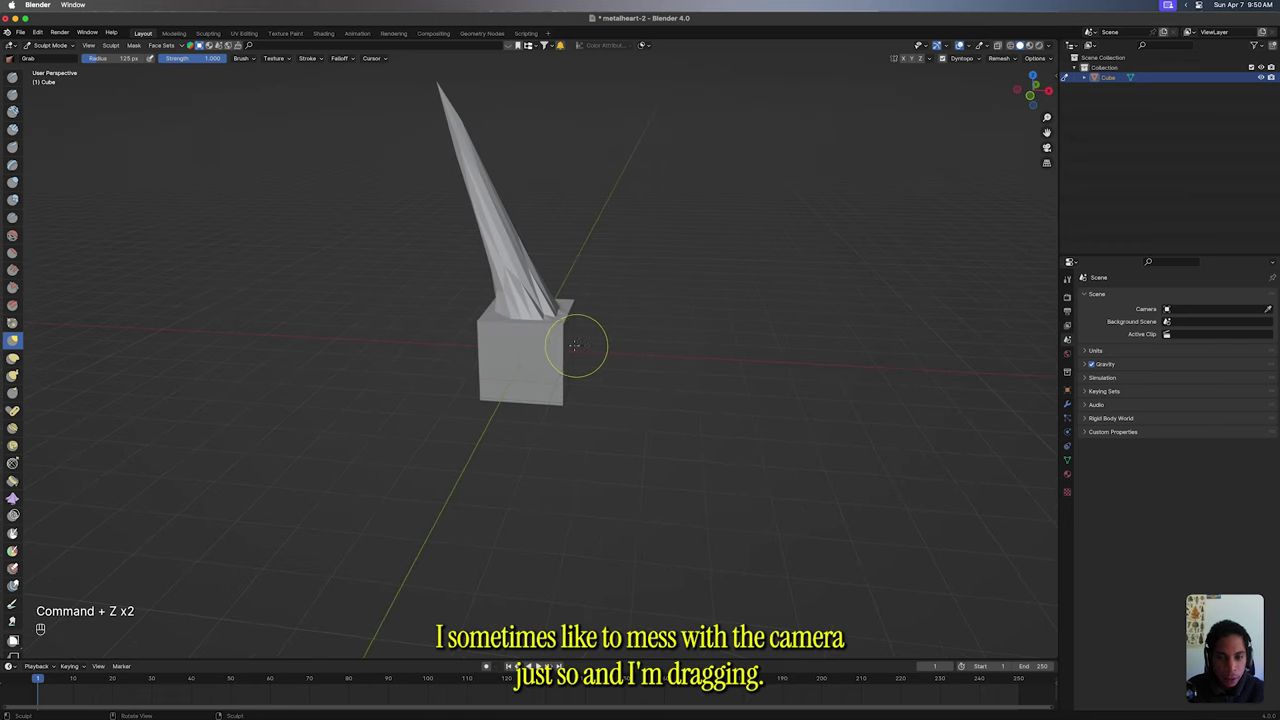
pyautogui.moveTo(569, 347); pyautogui.dragTo(980, 374)
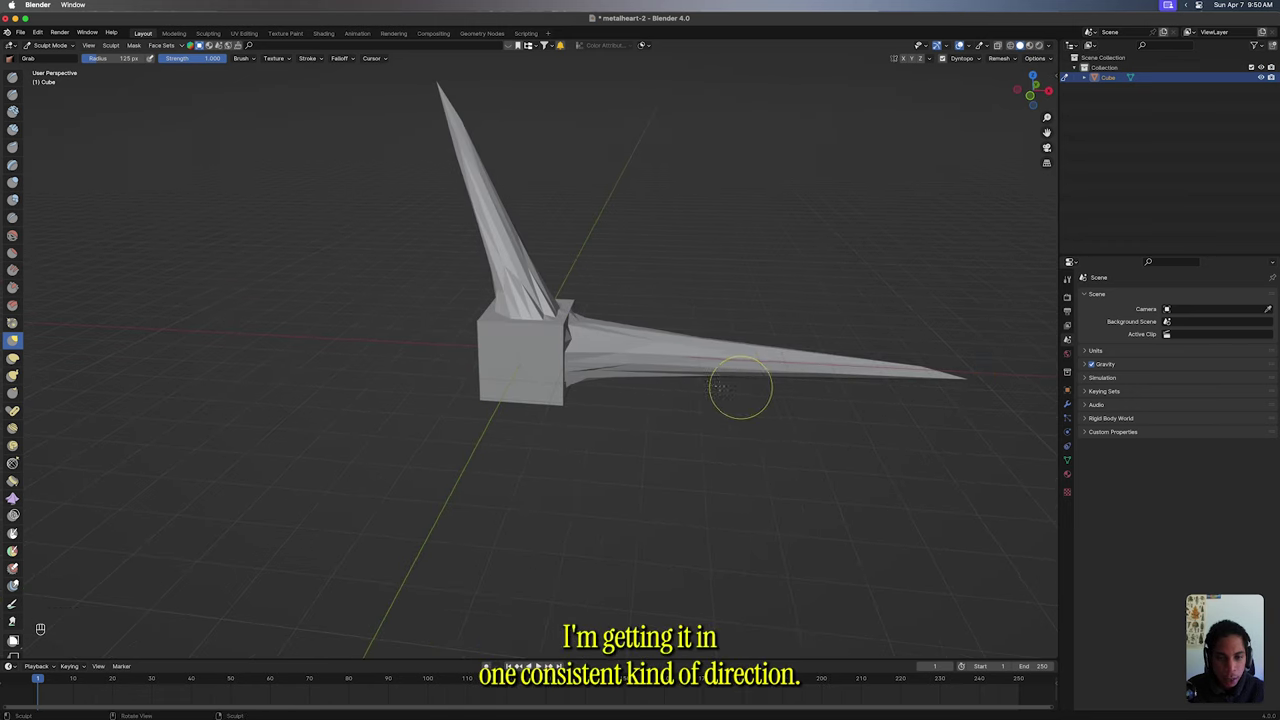
pyautogui.press('super+z')
# Step: Pull one spike out of the cube's +X face, one out of the -Y face and one from the upper edge
pyautogui.moveTo(573, 352); pyautogui.dragTo(743, 363)
pyautogui.hscroll(-5, 571, 363)
pyautogui.hscroll(-10, 533, 357)
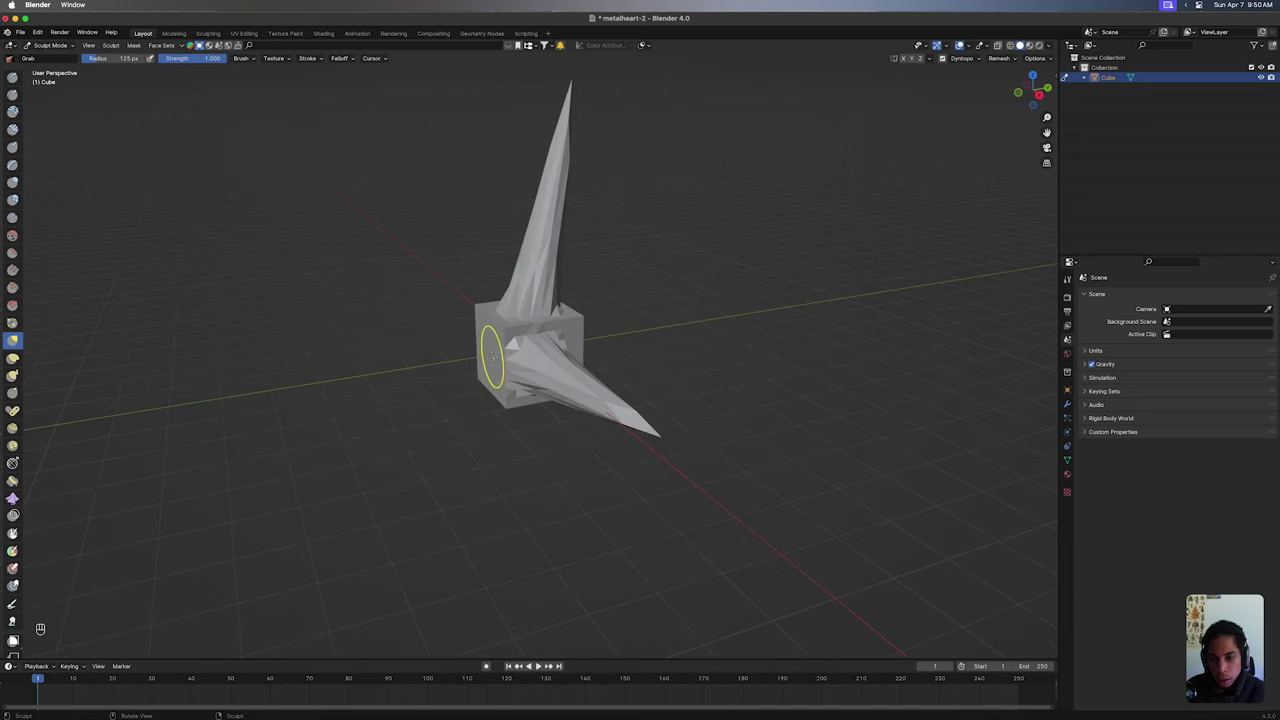
pyautogui.moveTo(487, 357); pyautogui.dragTo(221, 381)
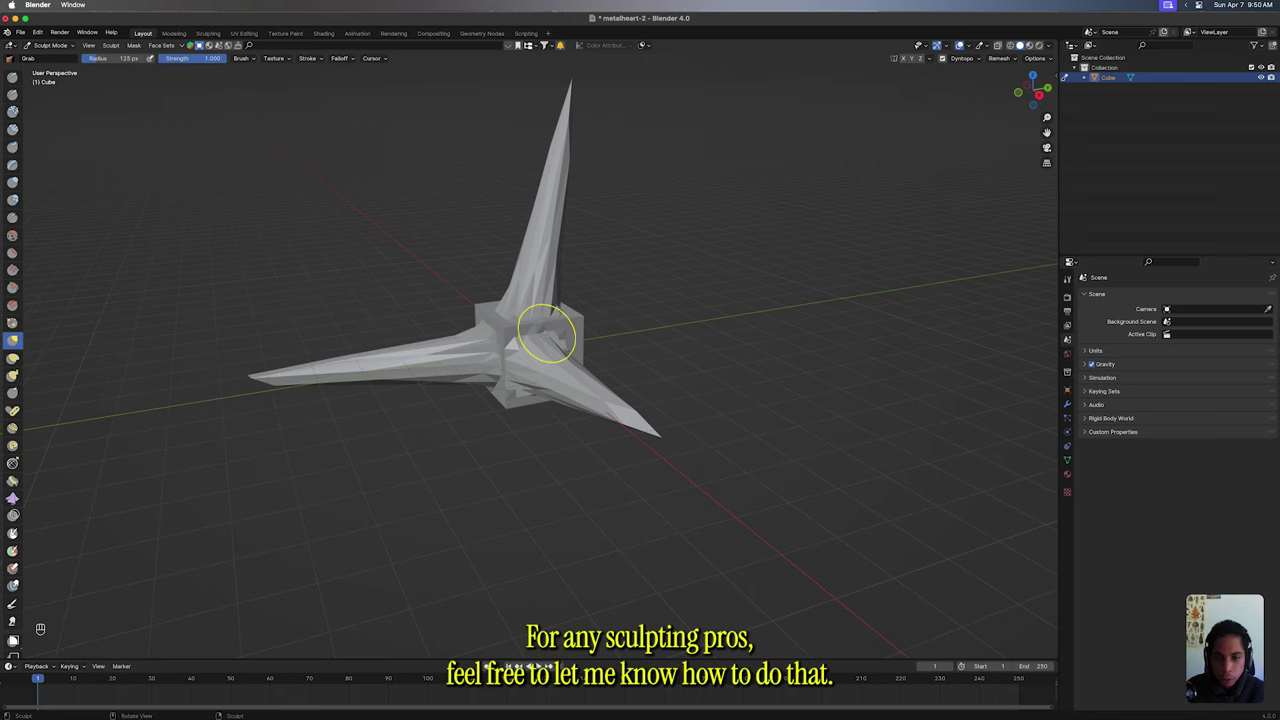
pyautogui.moveTo(493, 320)
pyautogui.mouseDown()
pyautogui.moveTo(271, 214)
pyautogui.moveTo(286, 220)
pyautogui.mouseUp()
# Step: Try to pull another spike from the cube's remaining plain side, undoing each attempt
pyautogui.hscroll(-5, 532, 321)
pyautogui.moveTo(555, 320)
pyautogui.mouseDown()
pyautogui.moveTo(777, 277)
pyautogui.moveTo(771, 297)
pyautogui.mouseUp()
pyautogui.hscroll(5, 760, 297)
pyautogui.press('super+z')
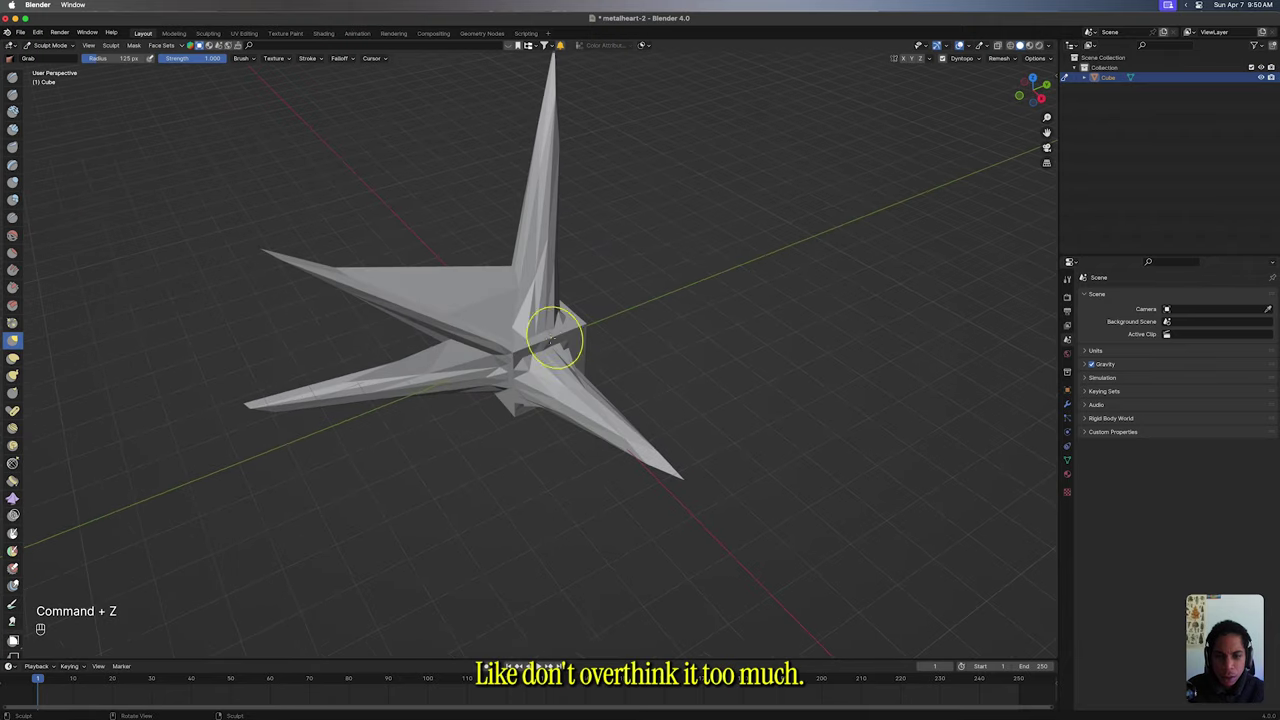
pyautogui.moveTo(562, 339); pyautogui.dragTo(740, 303)
pyautogui.press('super+z')
pyautogui.hscroll(5, 721, 309)
pyautogui.hscroll(6, 555, 324)
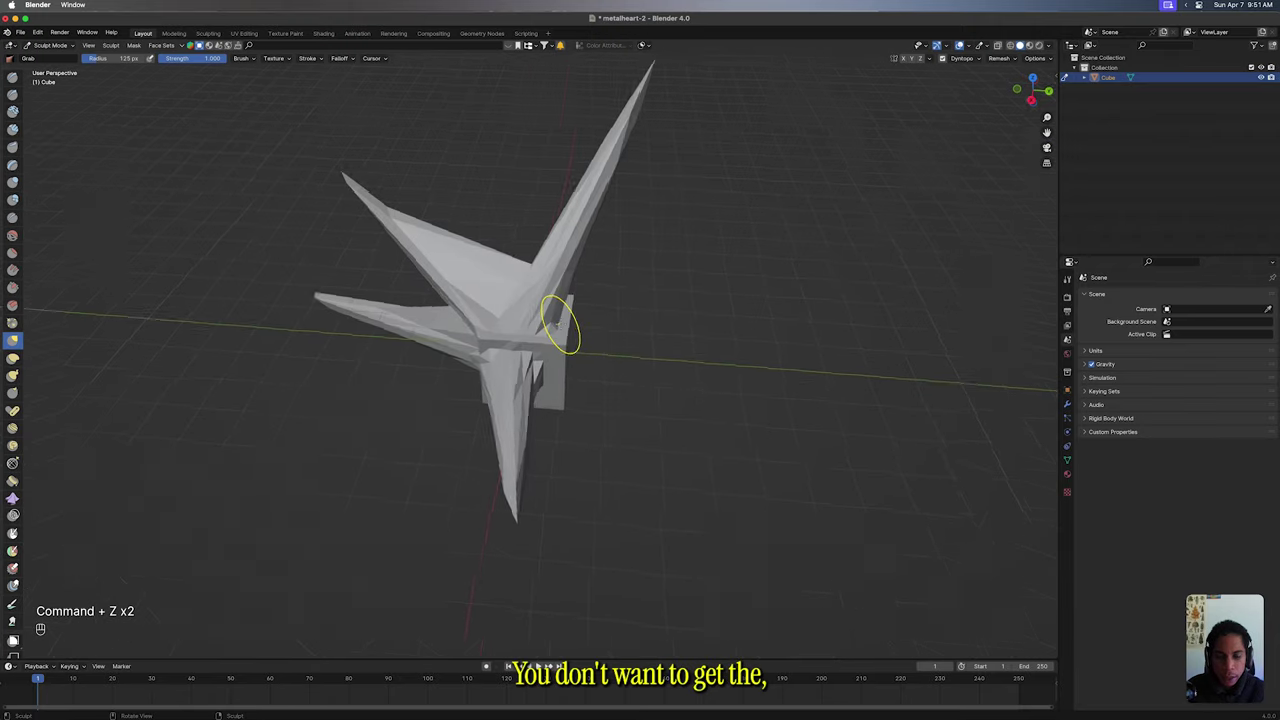
pyautogui.scroll(3, 557, 324)
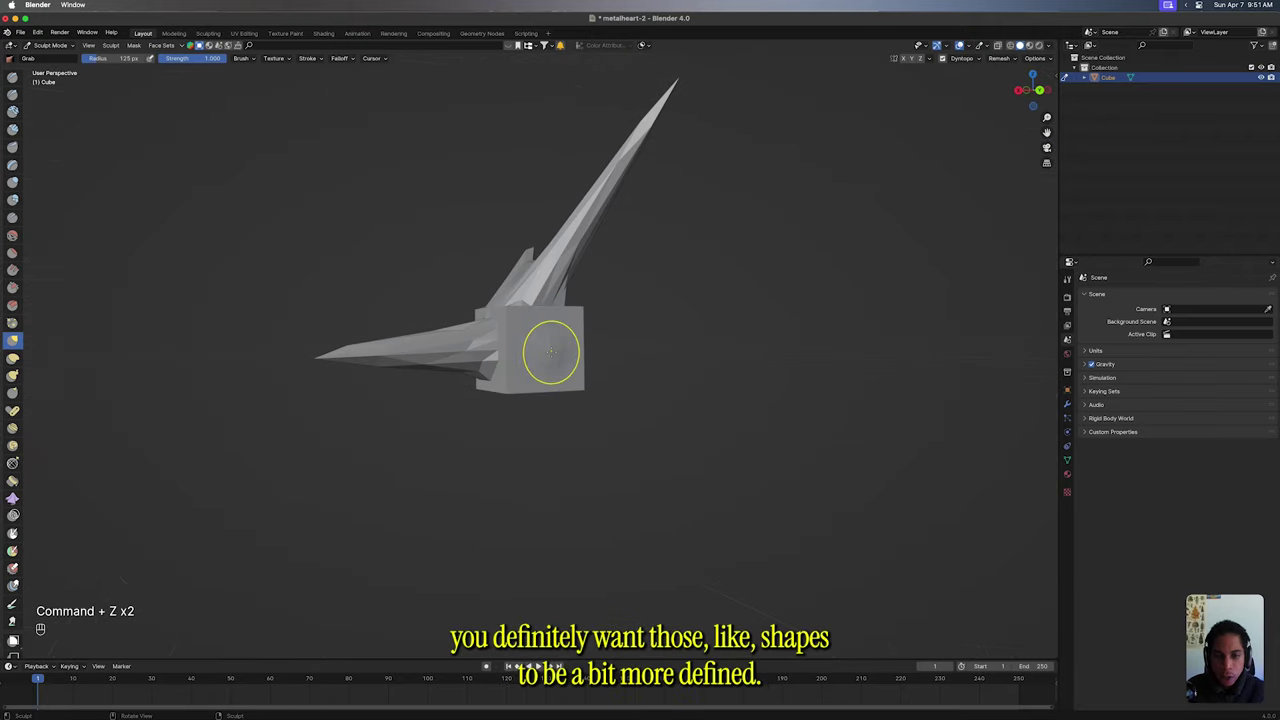
pyautogui.hscroll(-5, 551, 351)
pyautogui.press('super+z')
# Step: Pull a long spike out of the cube's +Y face and another from the edge between the +Y and +X faces
pyautogui.hscroll(10, 566, 353)
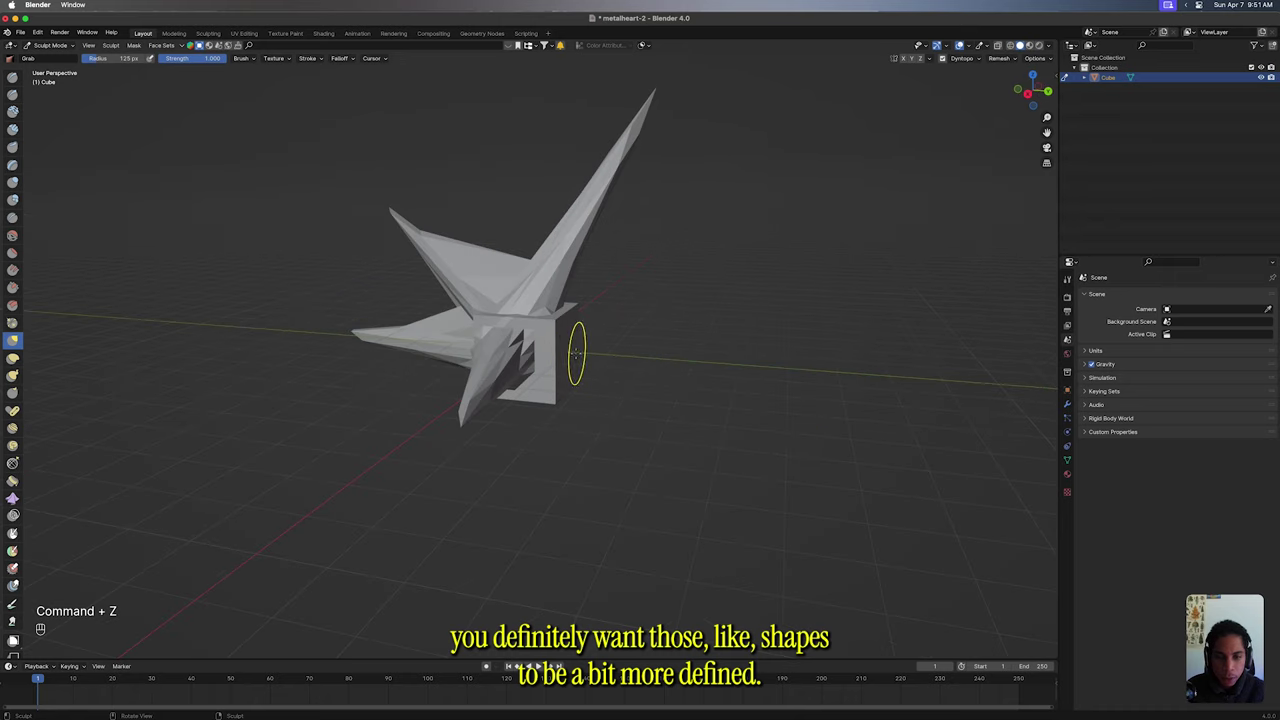
pyautogui.moveTo(592, 354); pyautogui.dragTo(884, 366)
pyautogui.hscroll(10, 620, 370)
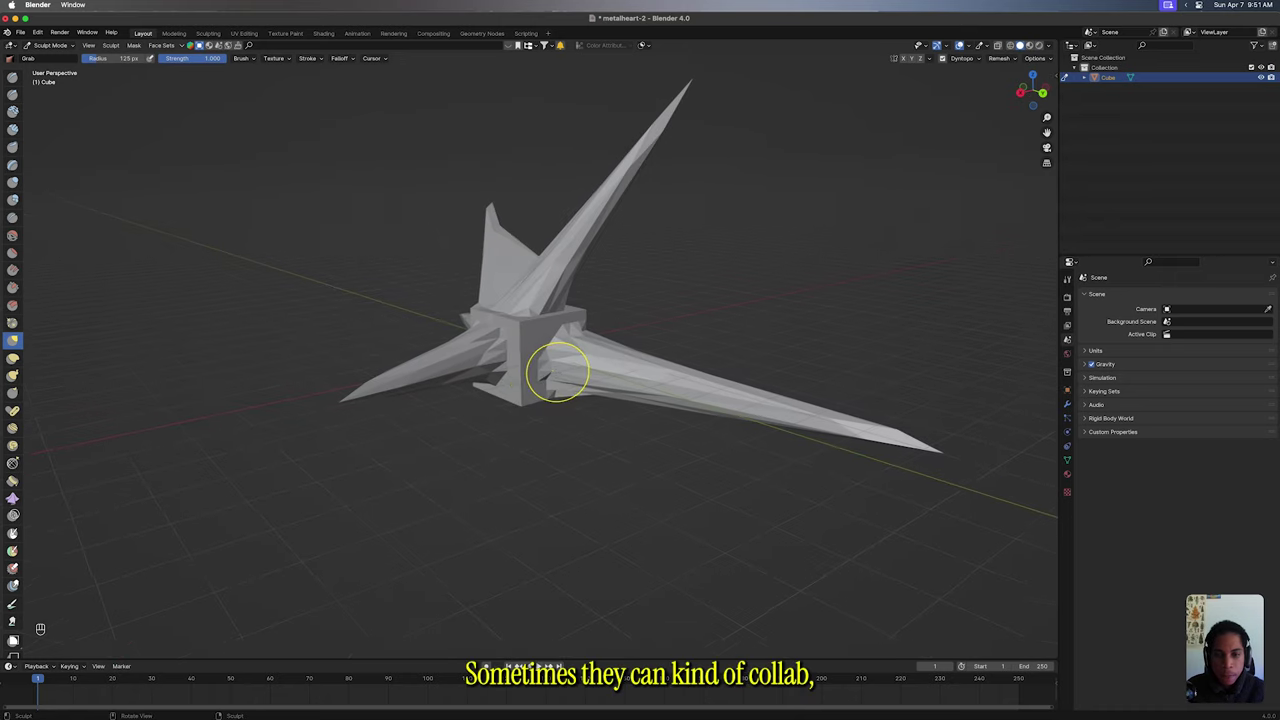
pyautogui.hscroll(10, 511, 362)
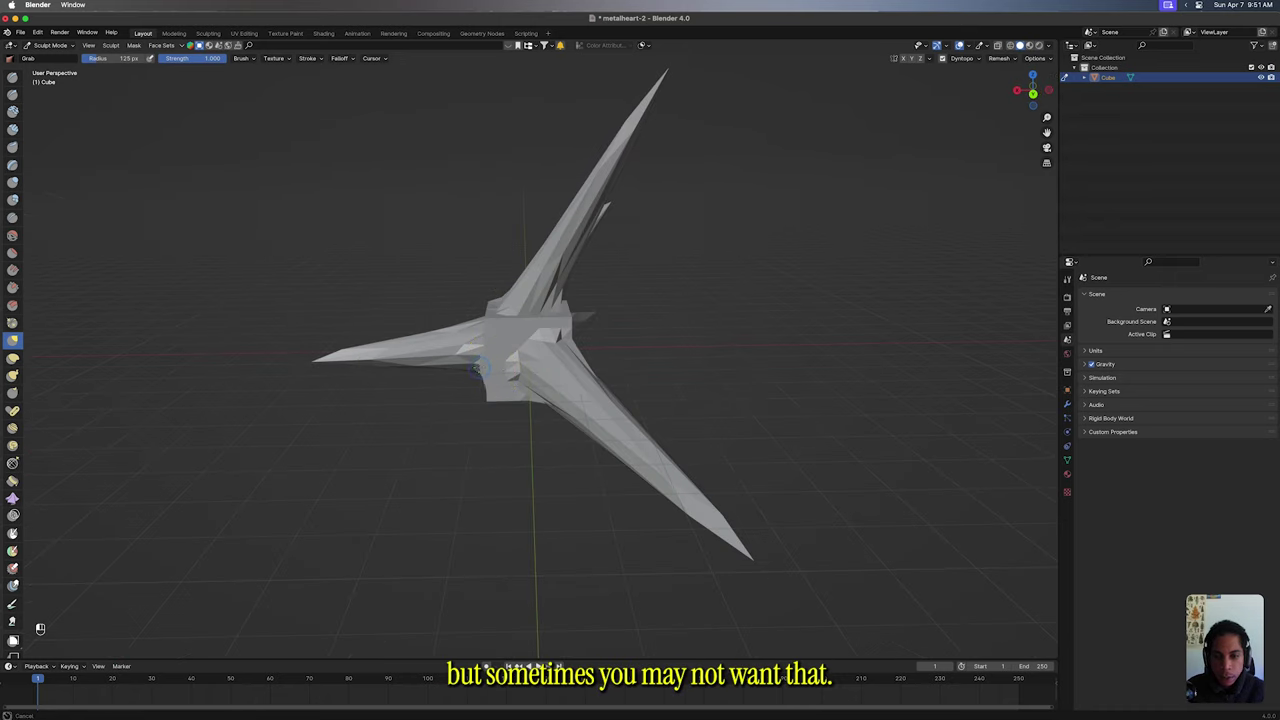
pyautogui.moveTo(274, 411); pyautogui.dragTo(171, 410)
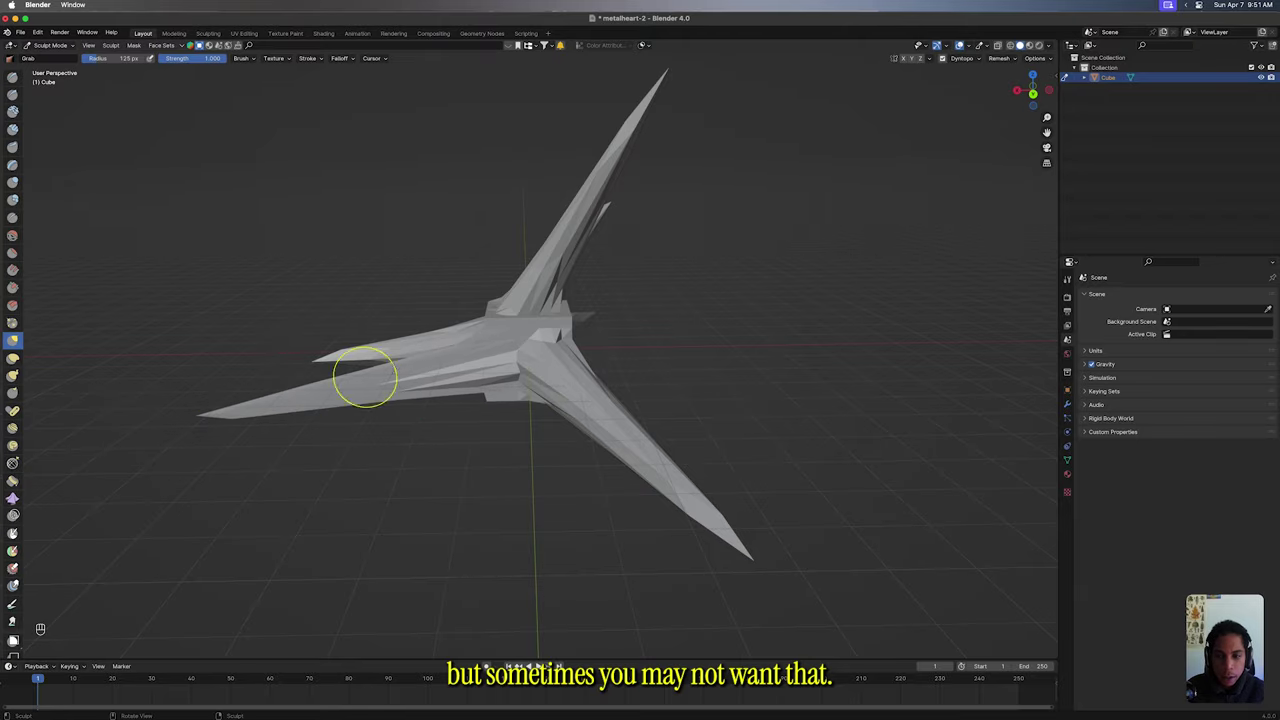
# Step: Pull more spikes outward from all around the body to form a many-pointed star, undoing the unwanted pulls
pyautogui.hscroll(10, 500, 300)
pyautogui.hscroll(10, 558, 333)
pyautogui.press('super+z')
pyautogui.scroll(-8, 540, 450)
pyautogui.press('super+z')
pyautogui.hscroll(8, 562, 377)
pyautogui.hscroll(10, 561, 376)
pyautogui.press('super+z')
pyautogui.press('super+z')
pyautogui.press('super+z')
pyautogui.hscroll(10, 491, 372)
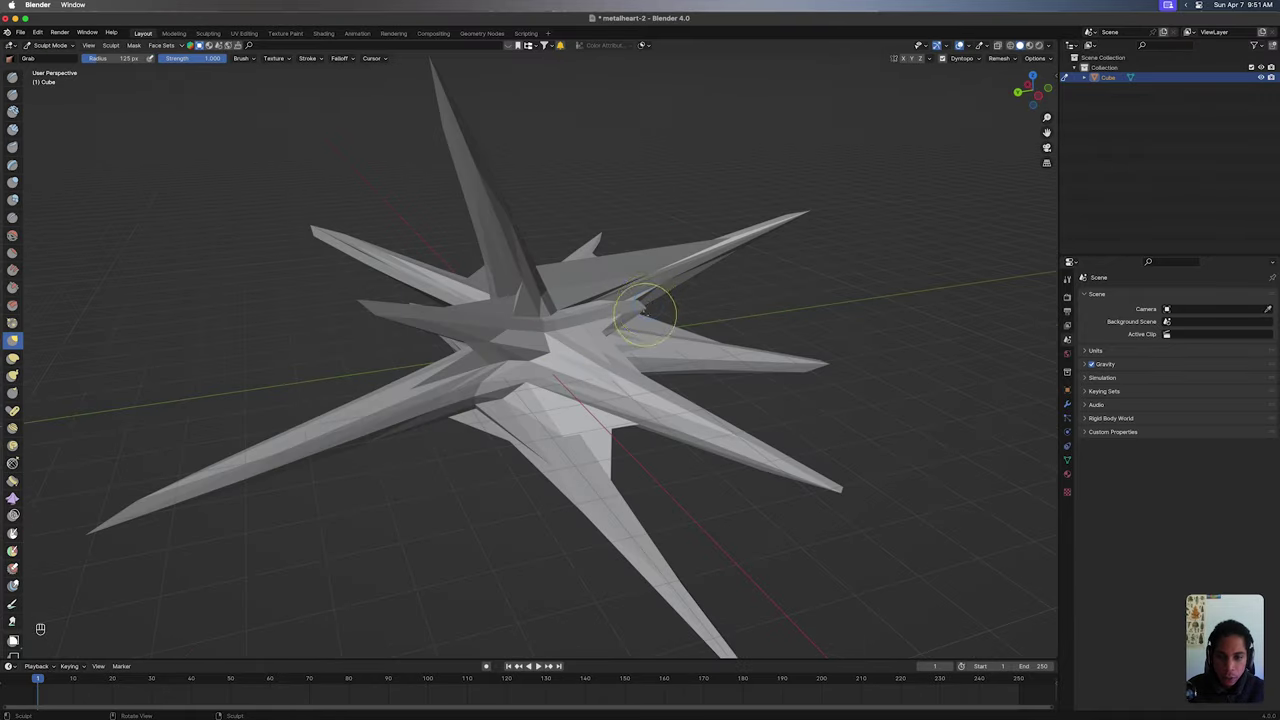
pyautogui.press('super+z')
pyautogui.hscroll(10, 610, 402)
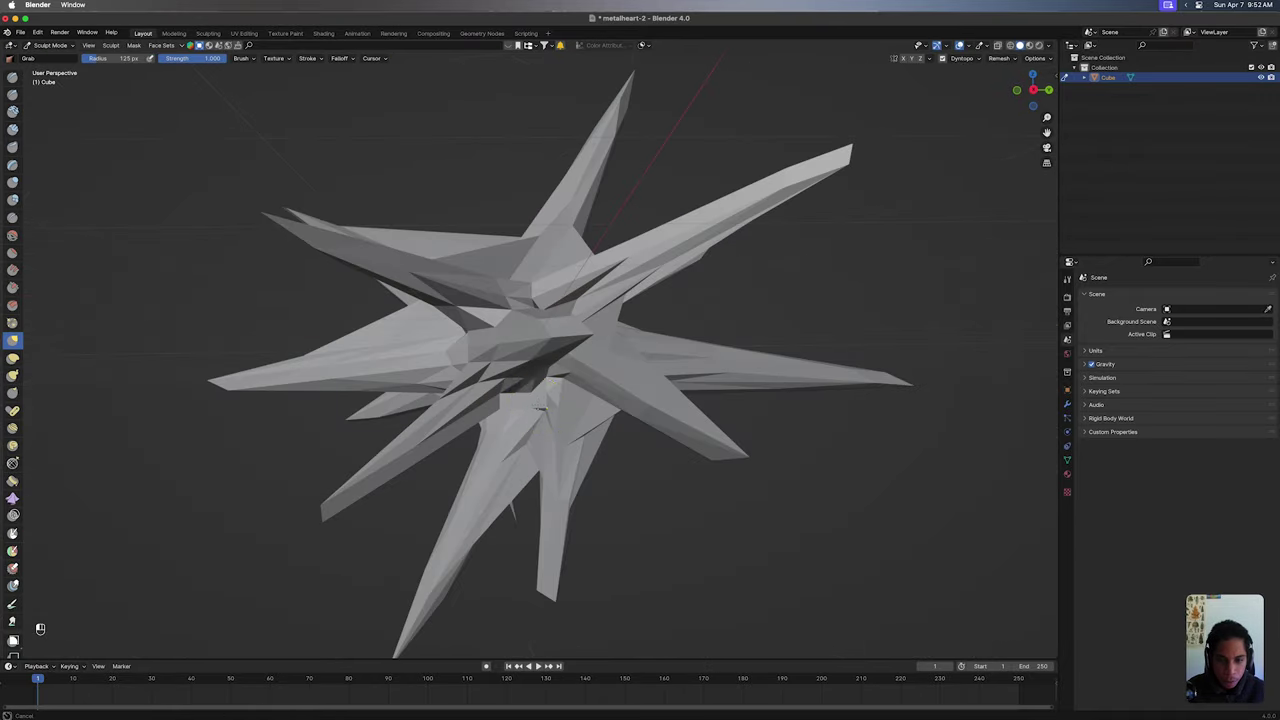
pyautogui.hscroll(10, 590, 411)
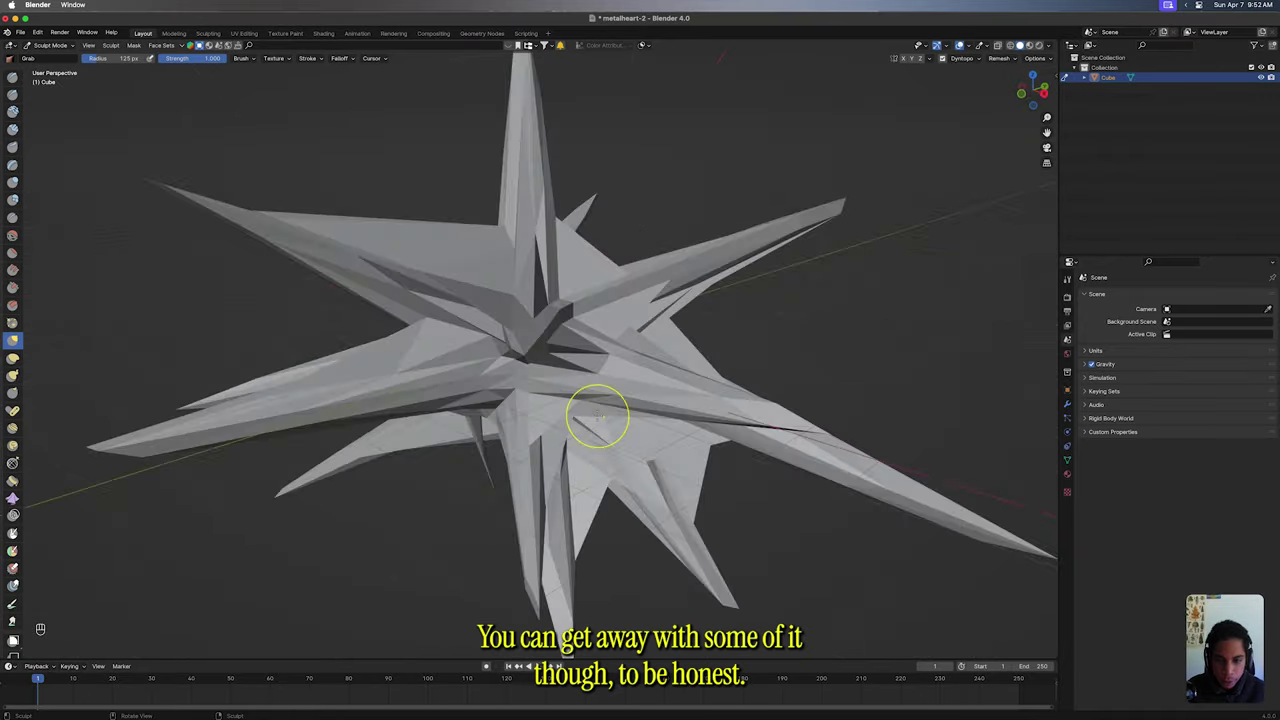
# Step: Leave sculpting by switching the spiky star to Object Mode, and save the file
pyautogui.keyDown('super'); pyautogui.scroll(-5, 571, 346); pyautogui.keyUp('super')
pyautogui.hscroll(5, 575, 346)
pyautogui.hscroll(10, 579, 345)
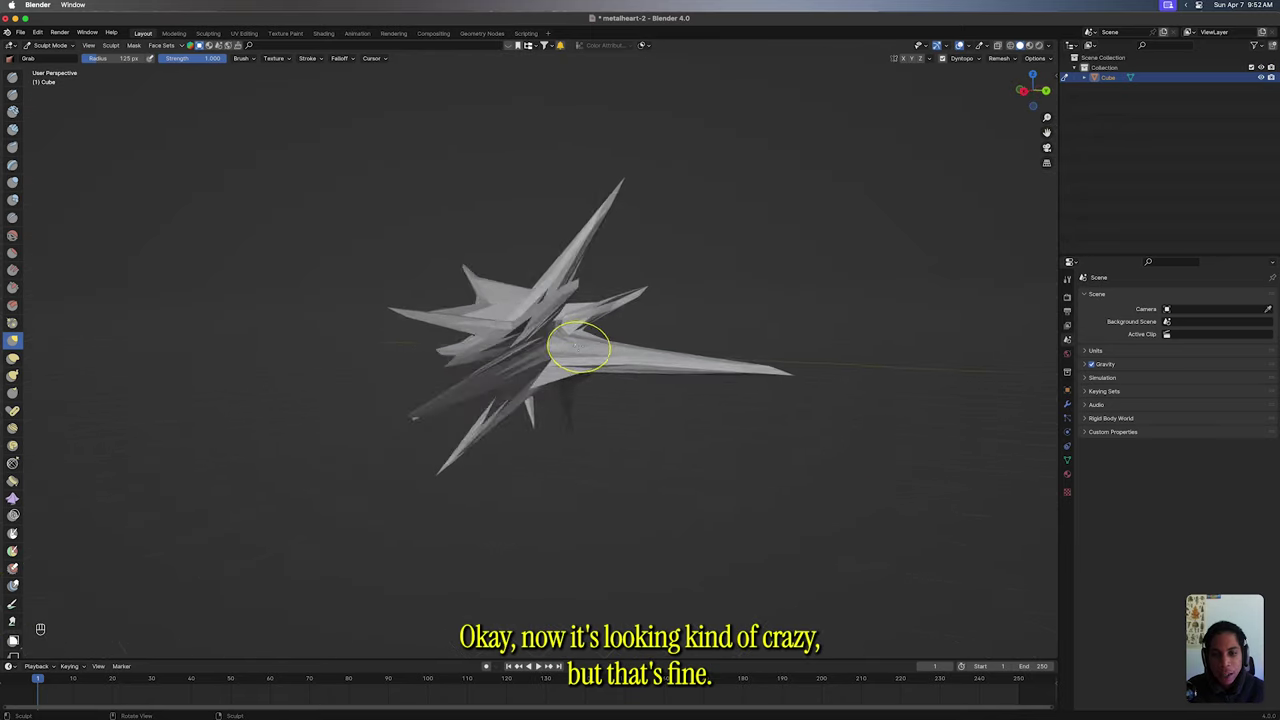
pyautogui.click(50, 45)
pyautogui.click(57, 60)
pyautogui.press('super+s')
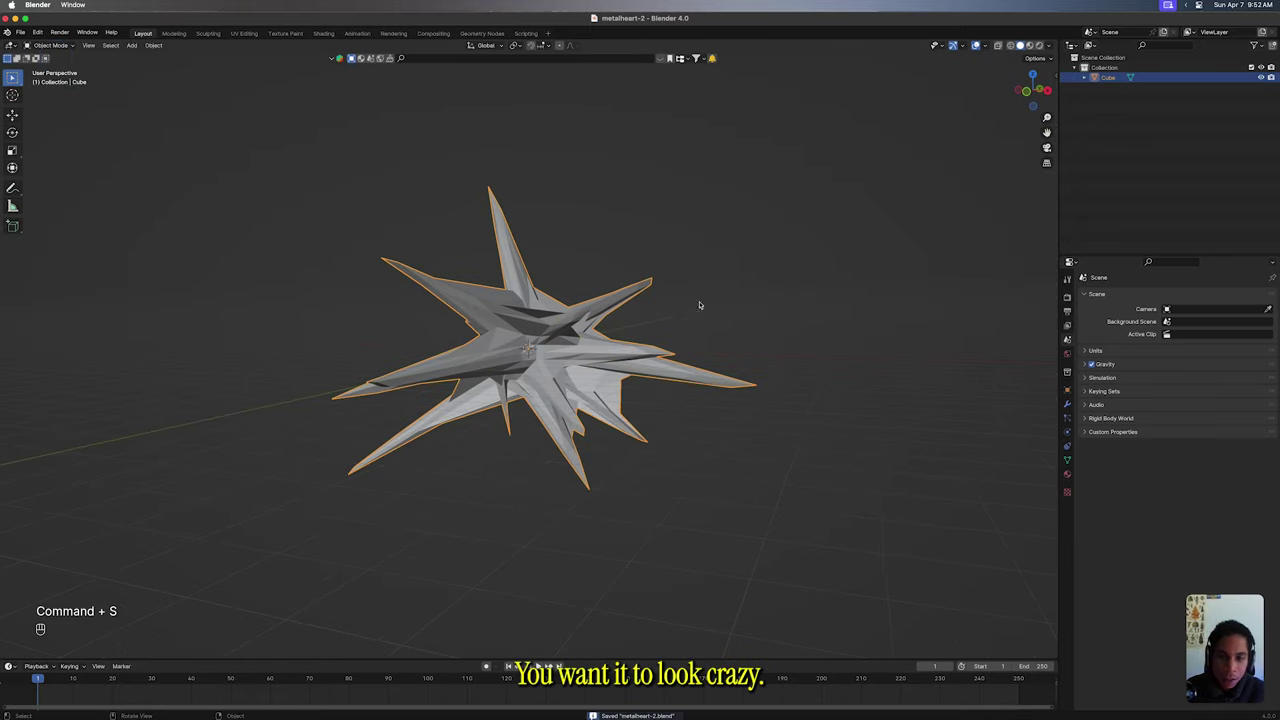
pyautogui.hscroll(10, 700, 306)
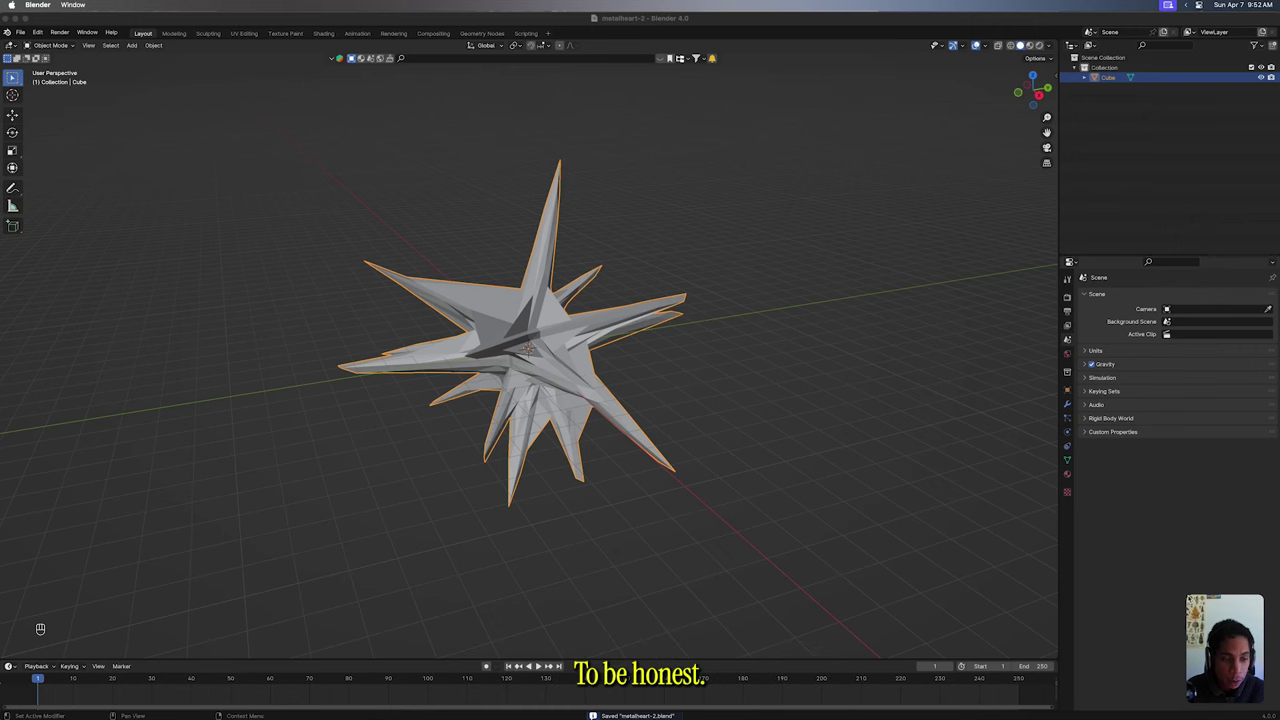
# Step: Add a Subdivision Surface modifier to the star with viewport and render levels both set to 4
pyautogui.click(813, 420)
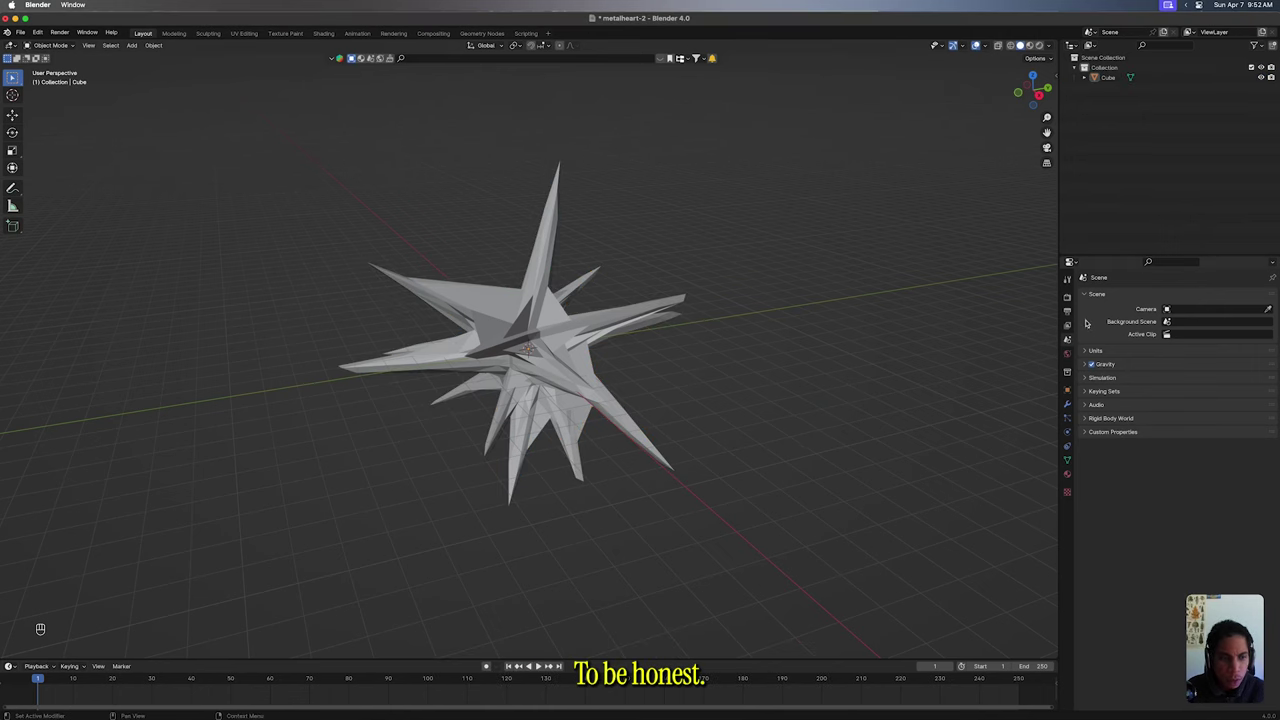
pyautogui.click(1067, 405)
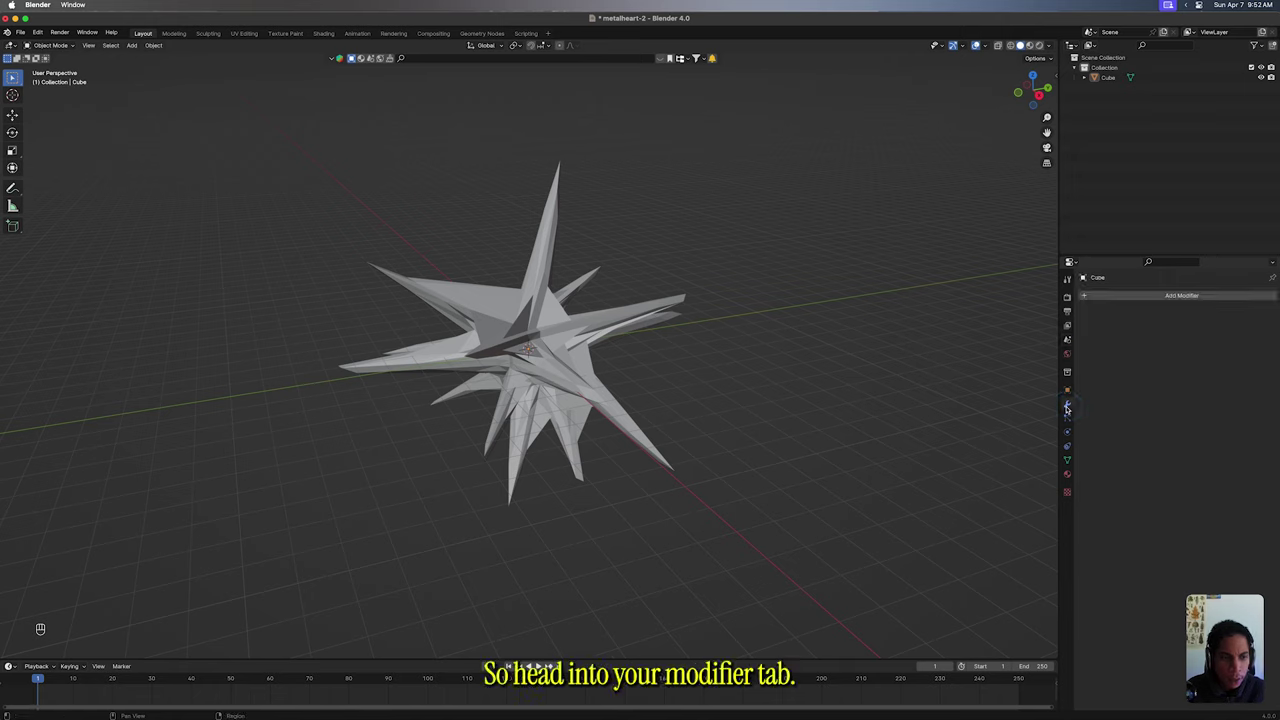
pyautogui.click(1119, 295)
pyautogui.click(1110, 296)
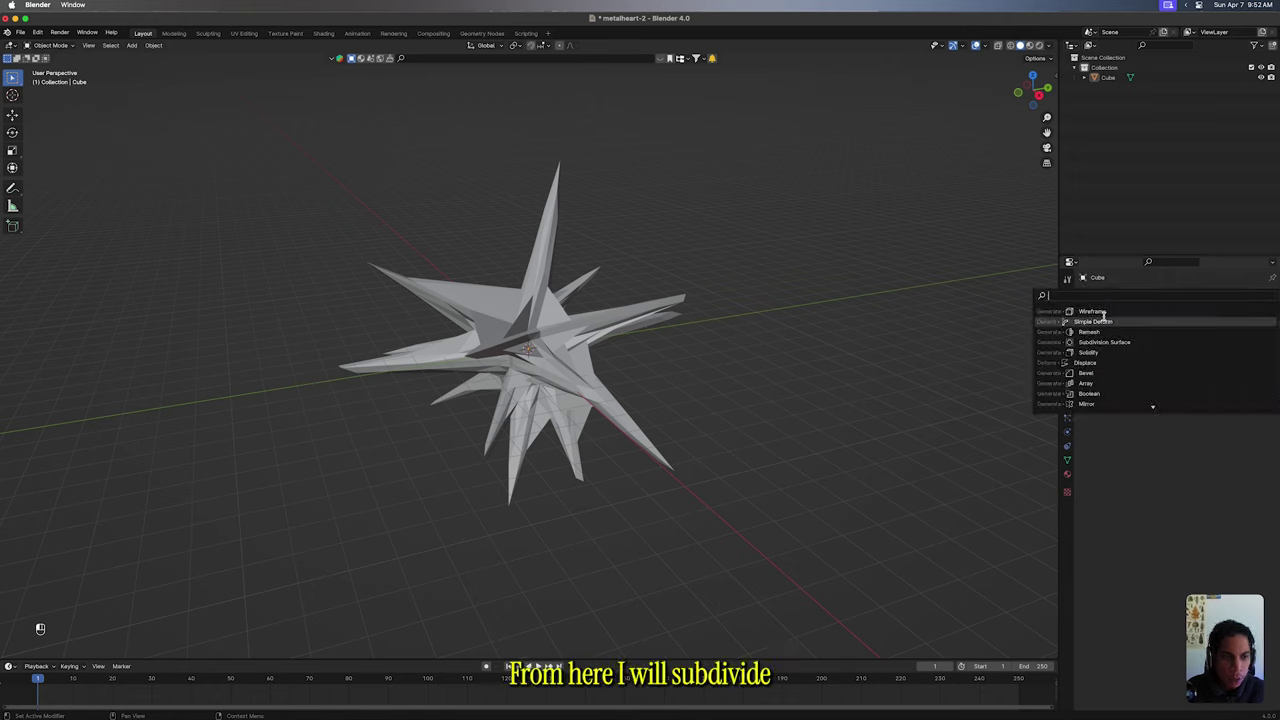
pyautogui.click(1104, 342)
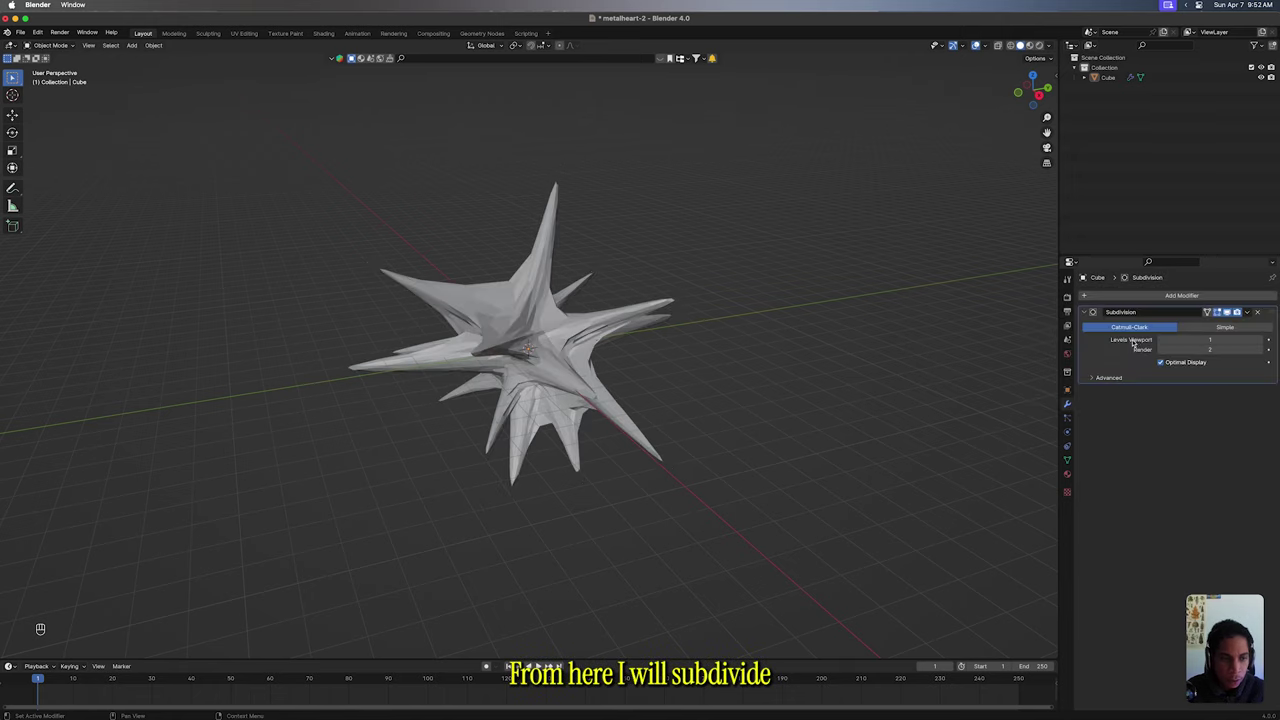
pyautogui.click(1190, 339)
pyautogui.write('3')
pyautogui.press('Return')
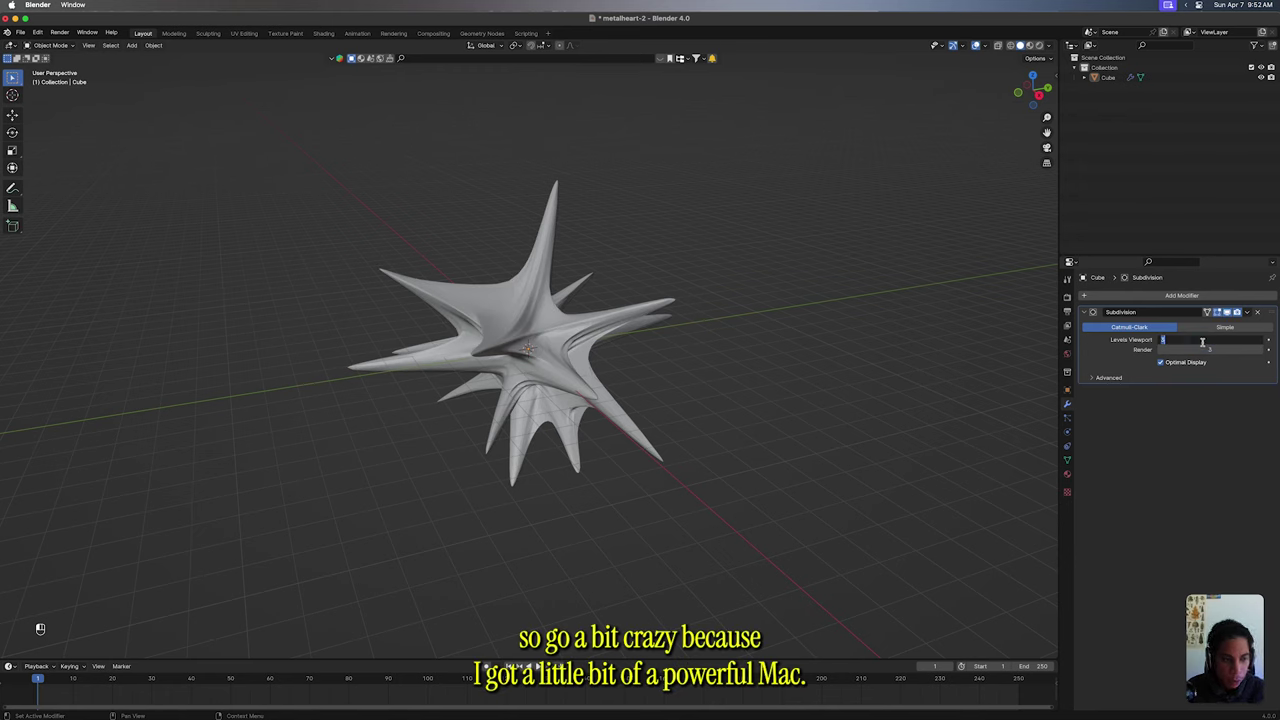
pyautogui.doubleClick(1200, 348)
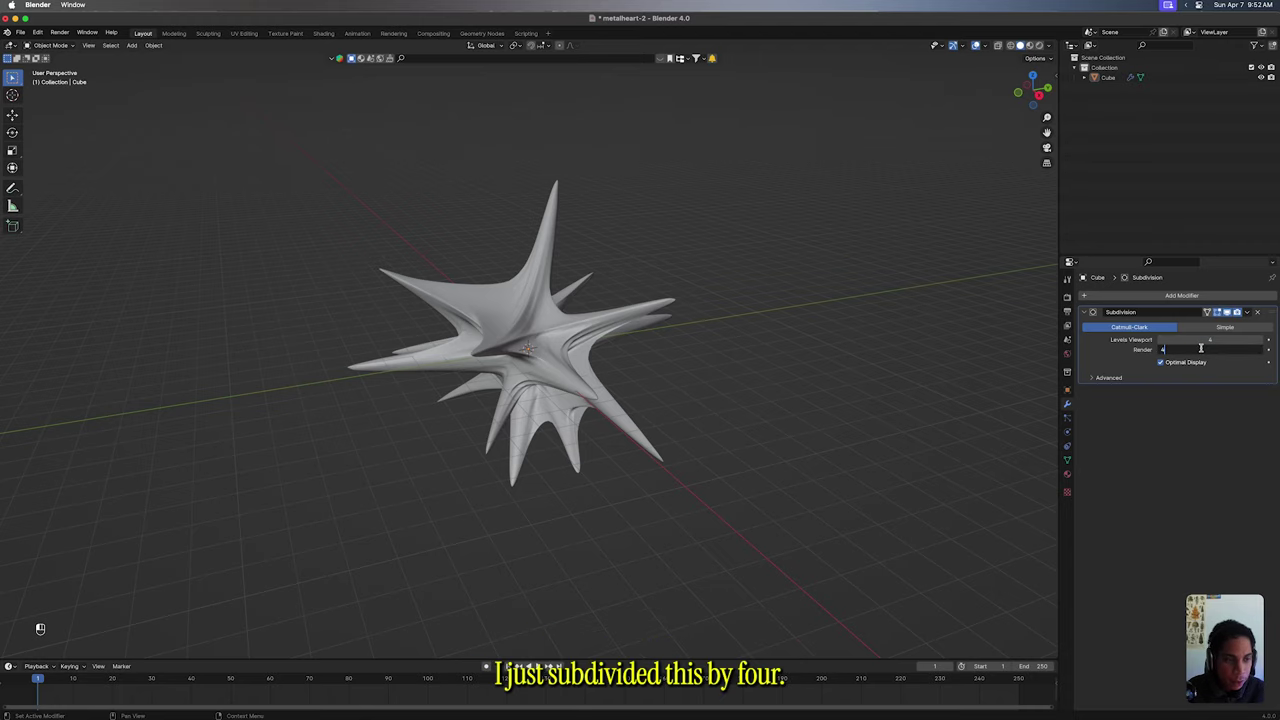
pyautogui.hscroll(-5, 750, 314)
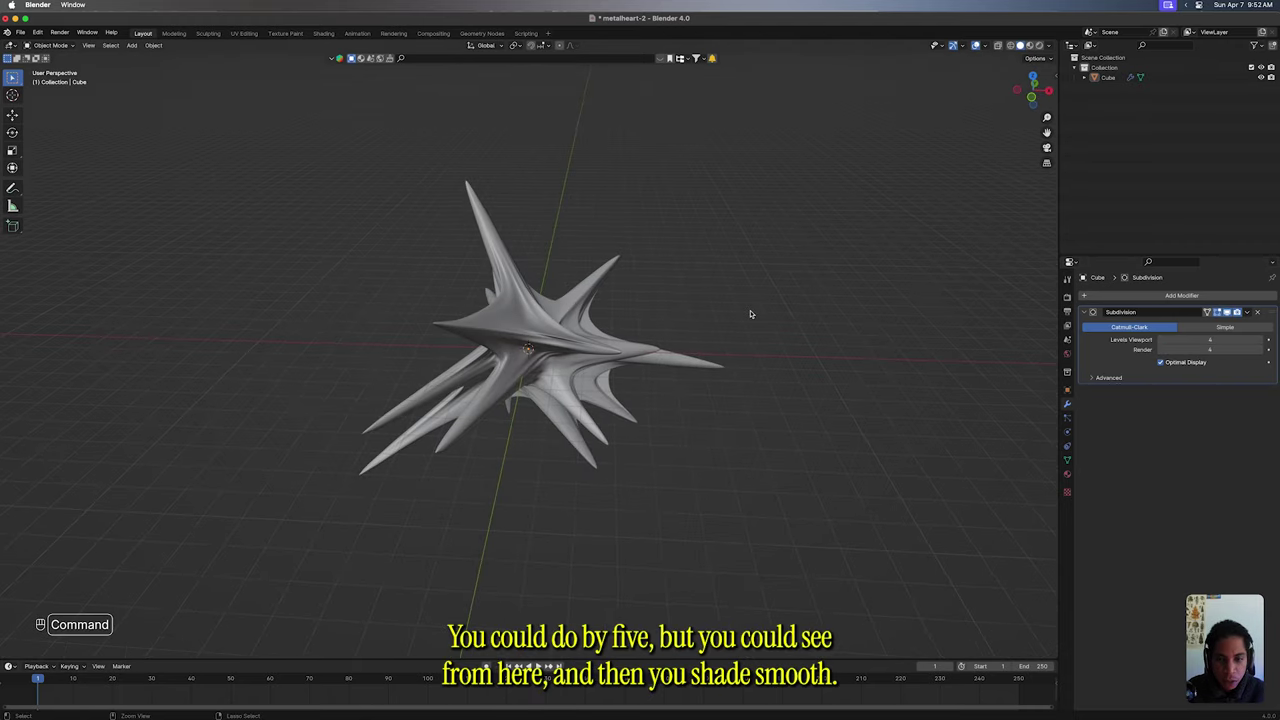
# Step: Select the star and apply Shade Smooth to it
pyautogui.keyDown('super'); pyautogui.scroll(5, 750, 314); pyautogui.keyUp('super')
pyautogui.scroll(-4, 750, 314)
pyautogui.click(540, 280)
pyautogui.rightClick(540, 280)
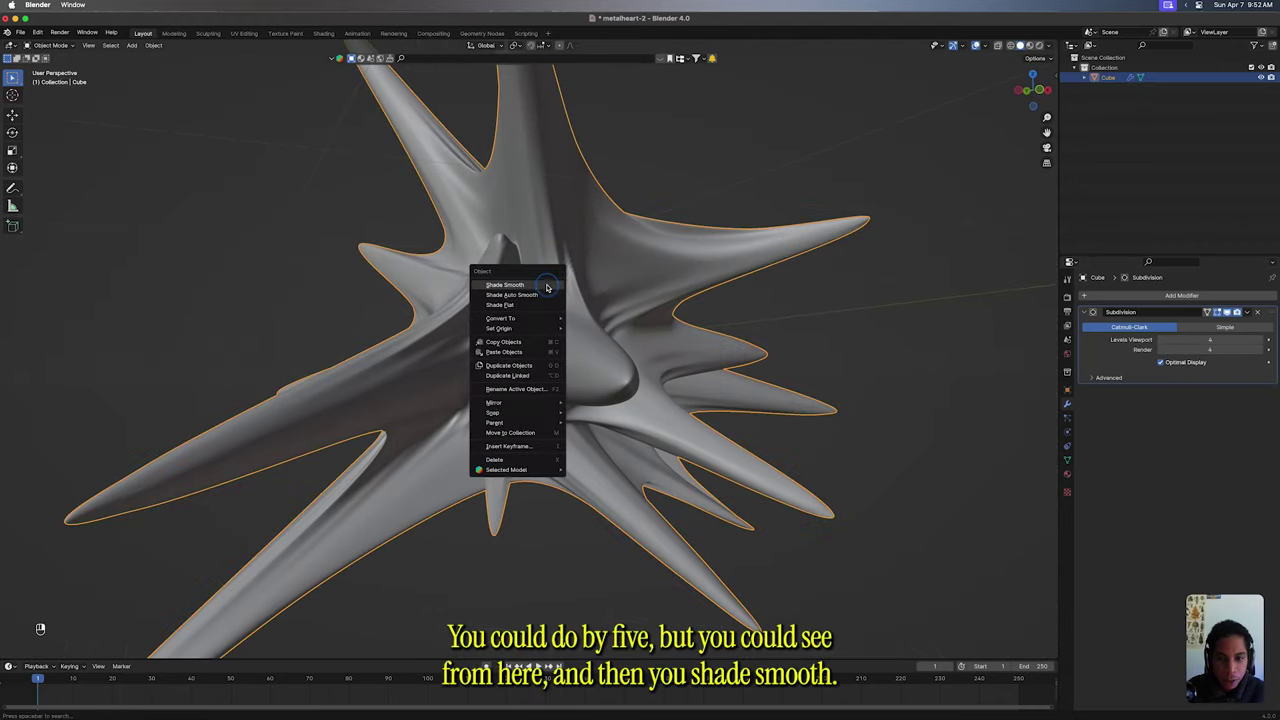
pyautogui.click(544, 294)
pyautogui.rightClick(554, 289)
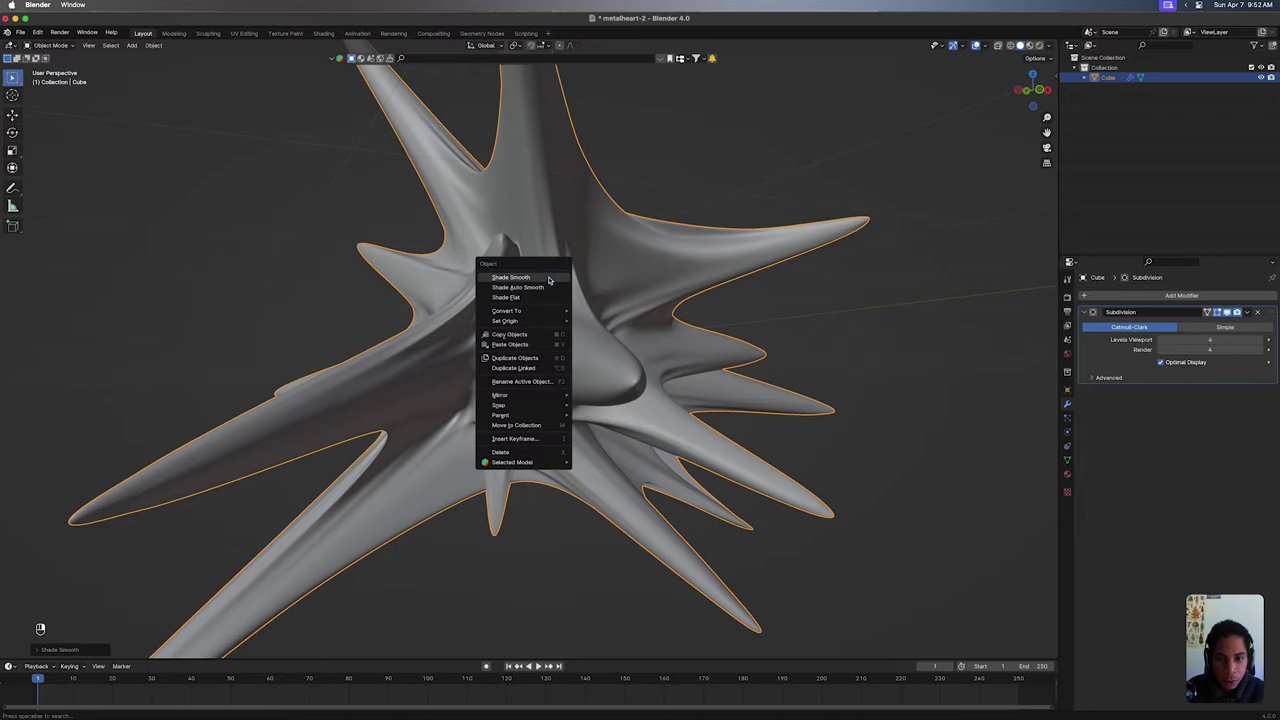
pyautogui.click(549, 278)
pyautogui.hscroll(-5, 582, 281)
pyautogui.hscroll(-10, 582, 281)
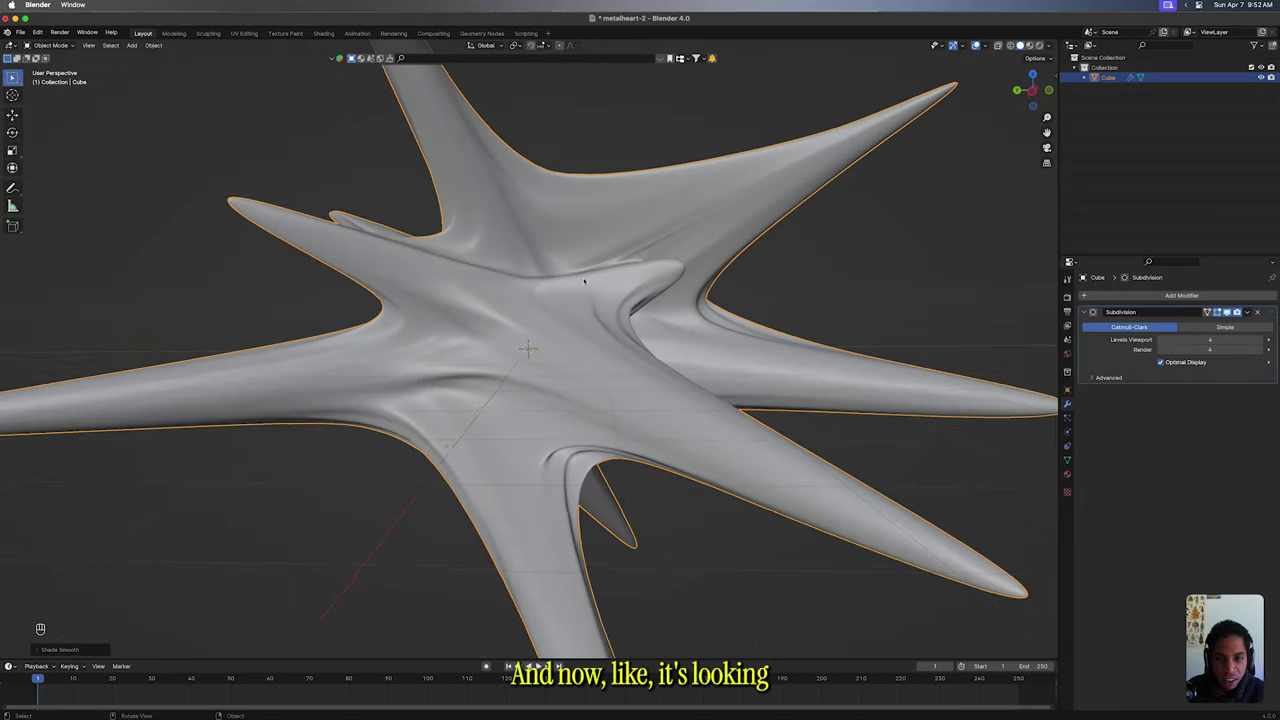
pyautogui.keyDown('super'); pyautogui.scroll(-5, 584, 281); pyautogui.keyUp('super')
pyautogui.hscroll(-10, 584, 281)
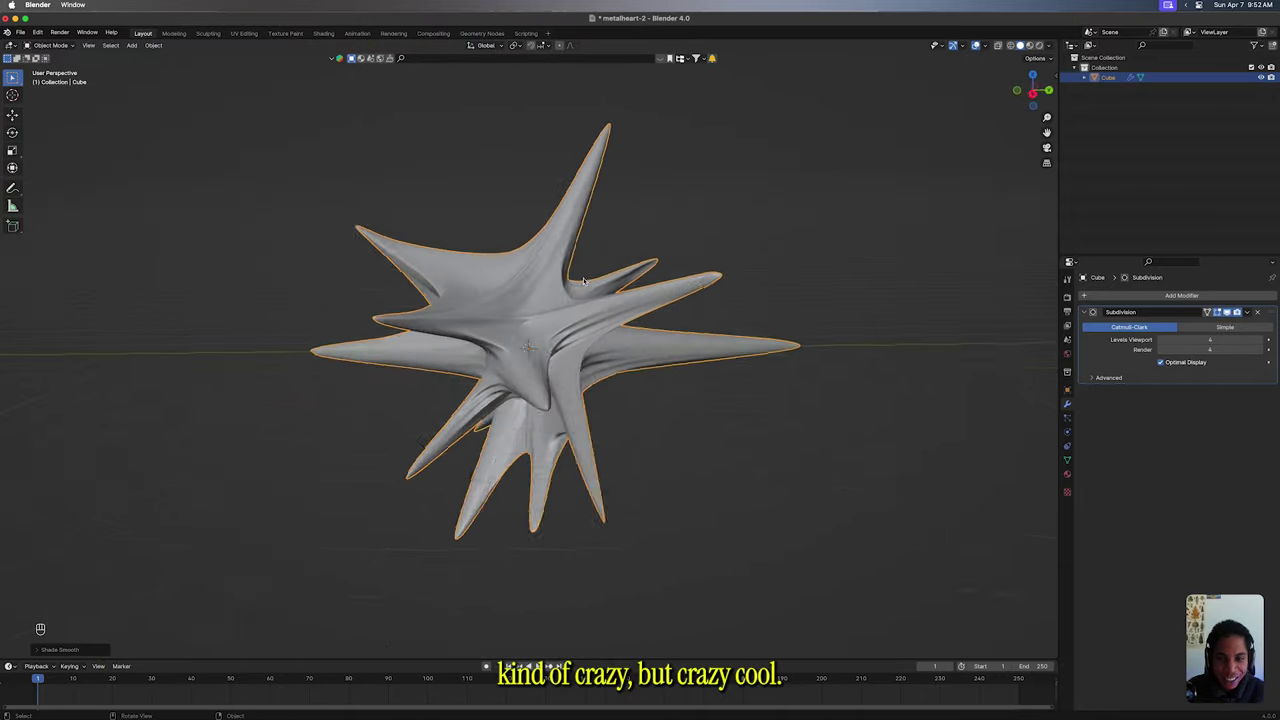
# Step: Add a Simple Deform modifier to the star, twist it around the Y axis and adjust the twist angle
pyautogui.click(1100, 299)
pyautogui.press('space')
pyautogui.write('simple')
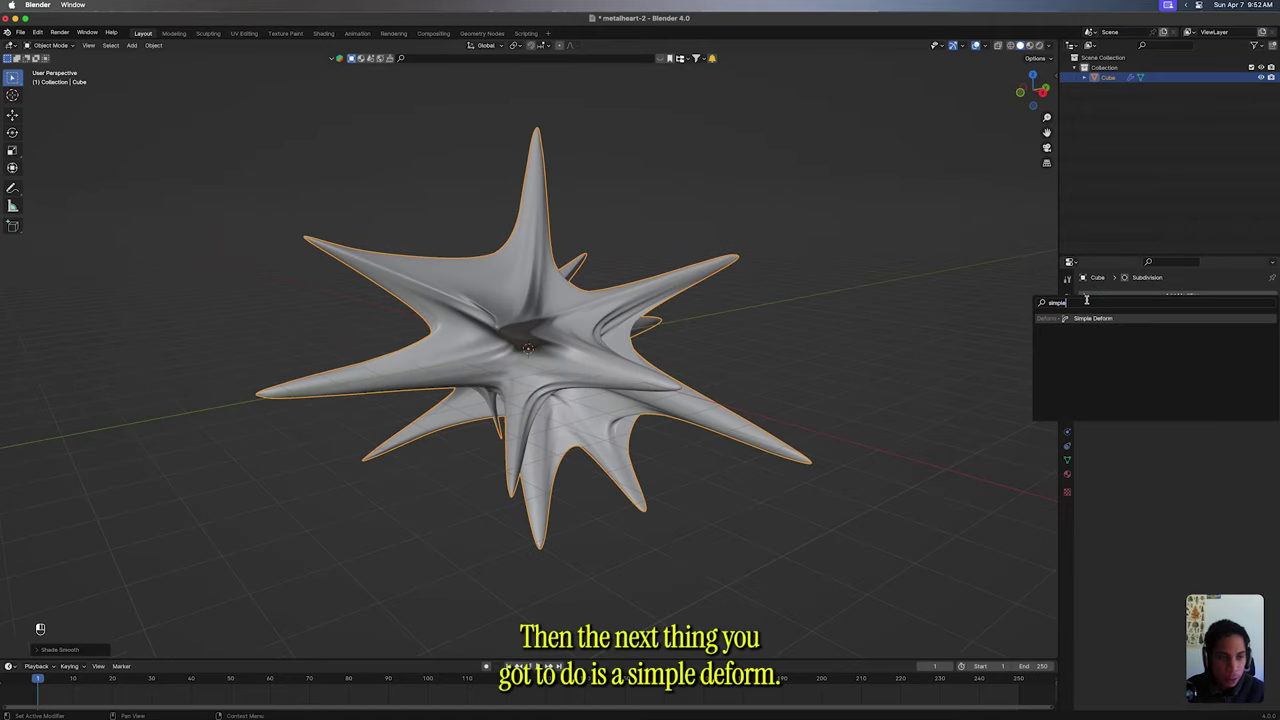
pyautogui.press('Return')
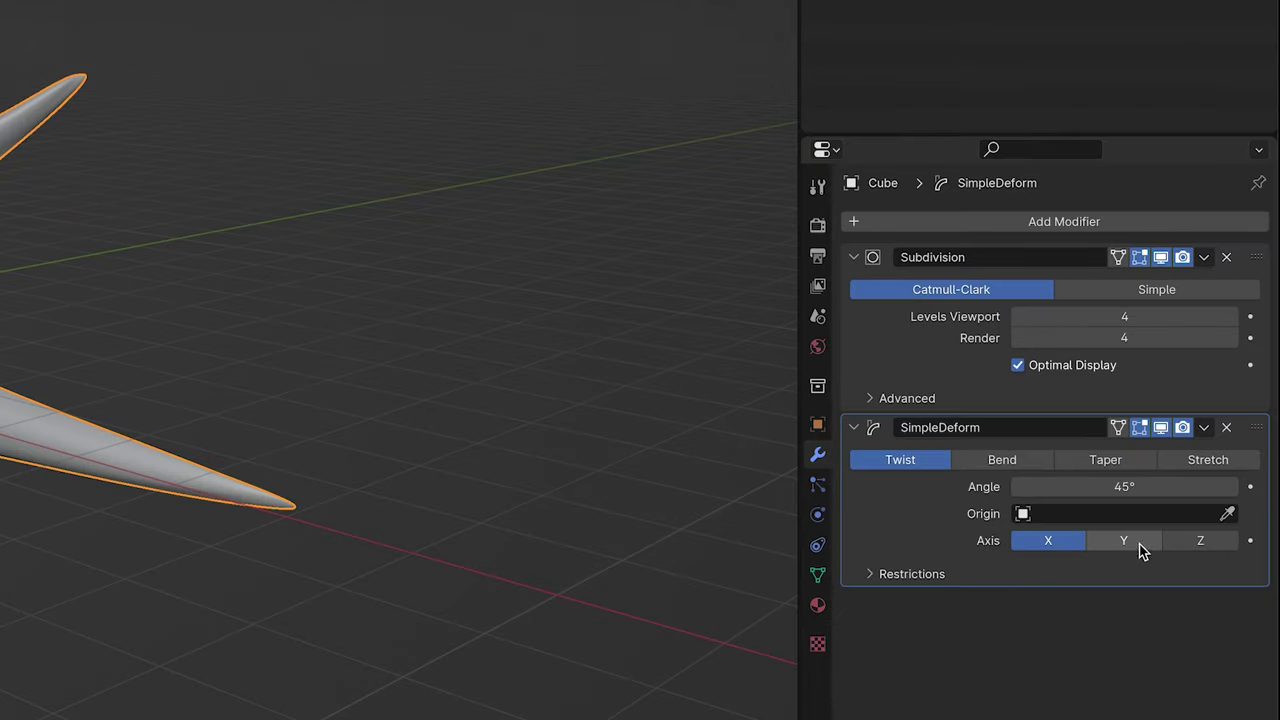
pyautogui.click(1215, 445)
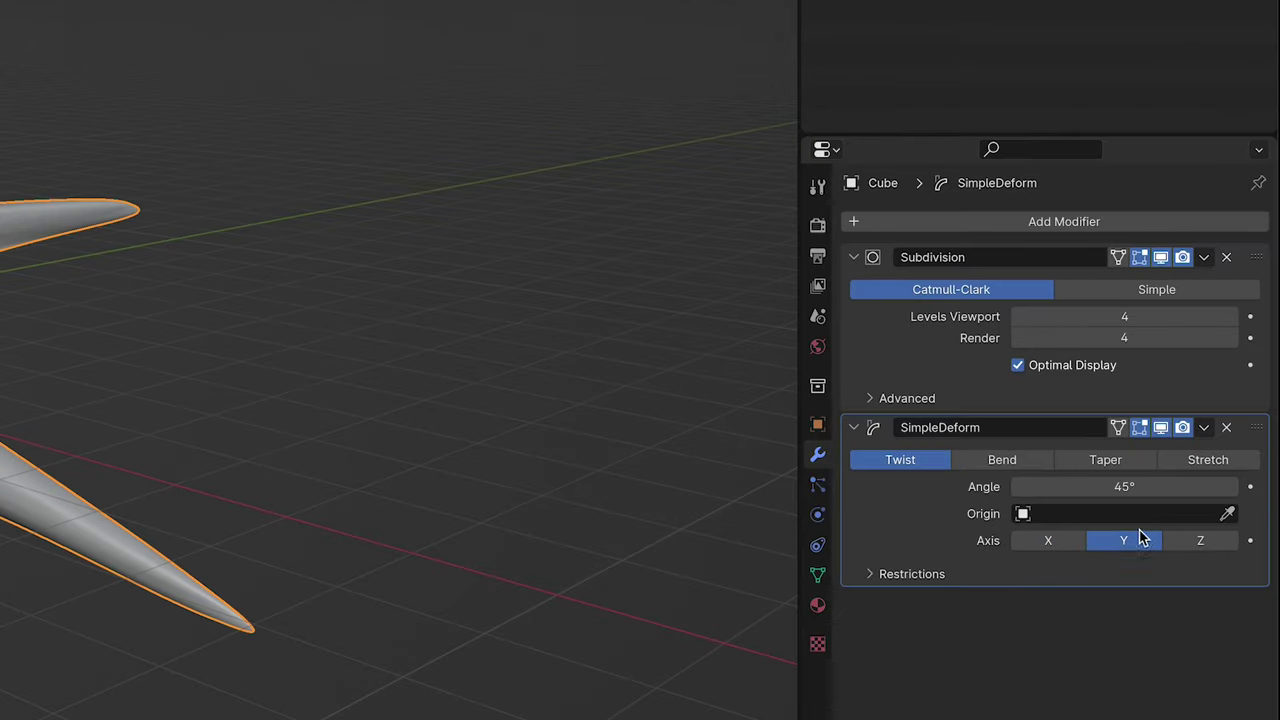
pyautogui.moveTo(1094, 489); pyautogui.dragTo(1235, 487)
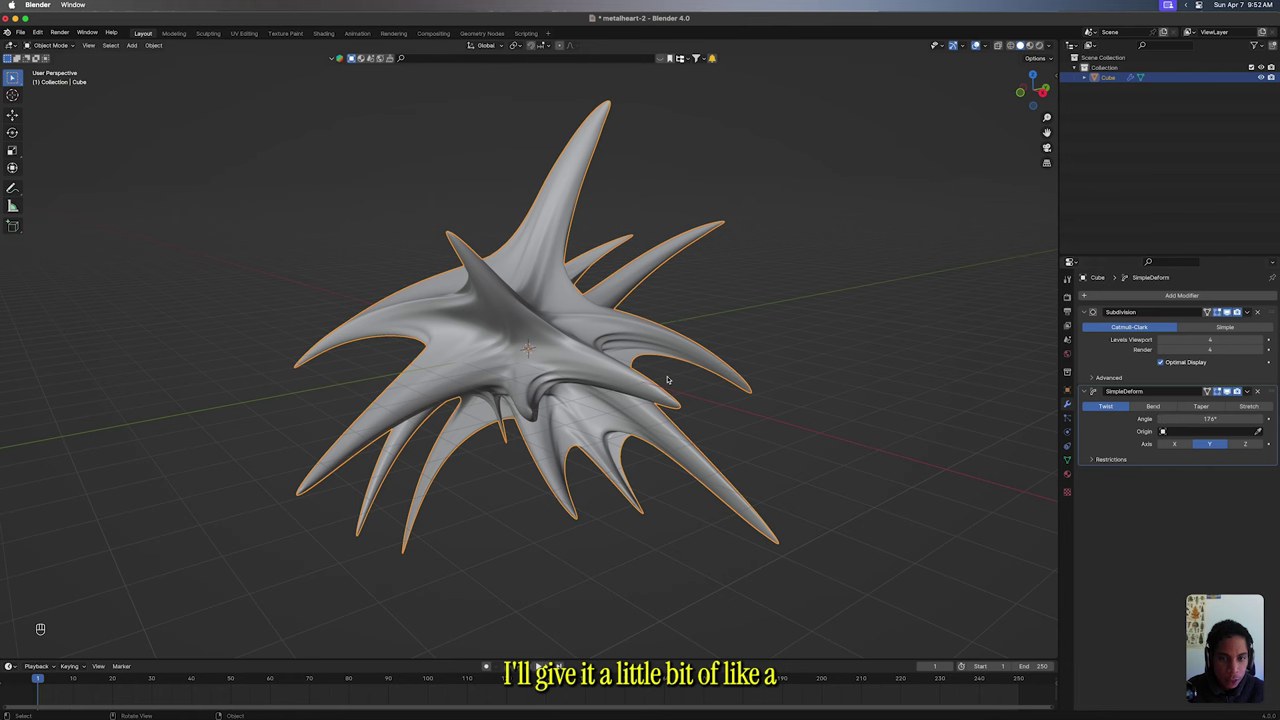
# Step: Inspect the twisted star from several sides, deselect it and save the file
pyautogui.hscroll(8, 667, 379)
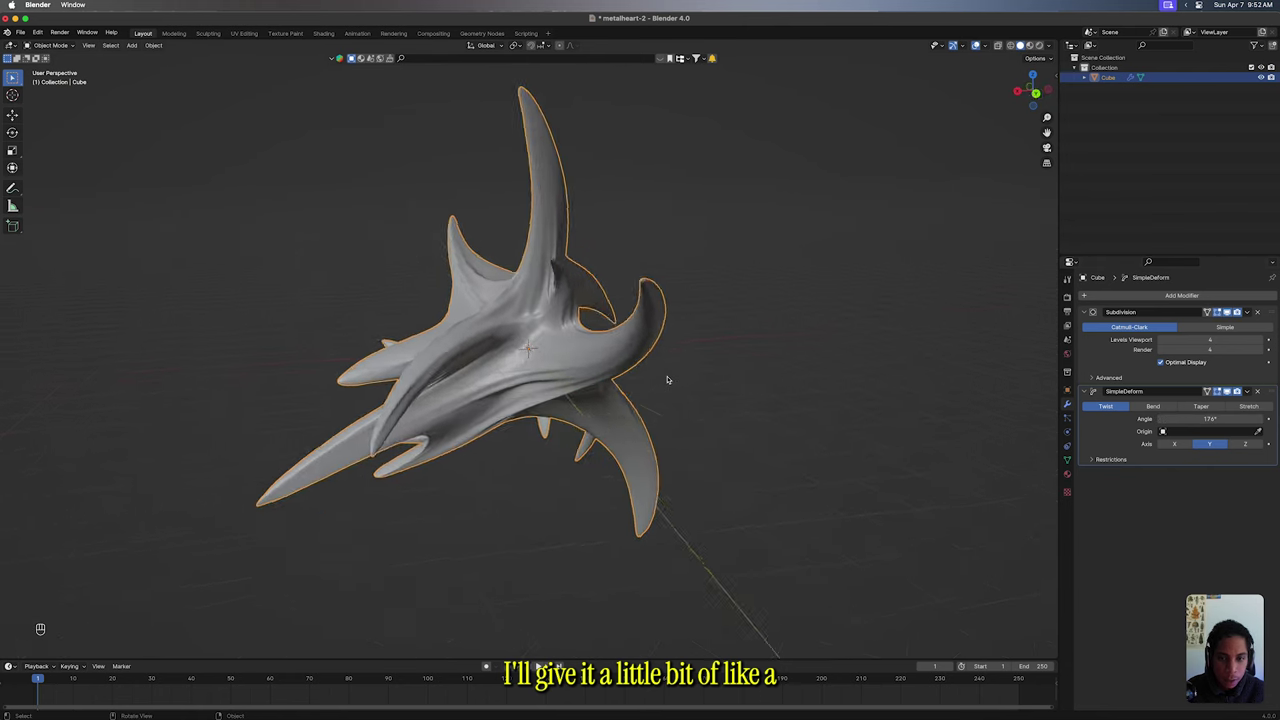
pyautogui.hscroll(-5, 667, 379)
pyautogui.keyDown('super'); pyautogui.scroll(-3, 667, 379); pyautogui.keyUp('super')
pyautogui.moveTo(668, 379); pyautogui.dragTo(666, 374, button='middle')
pyautogui.click(743, 391)
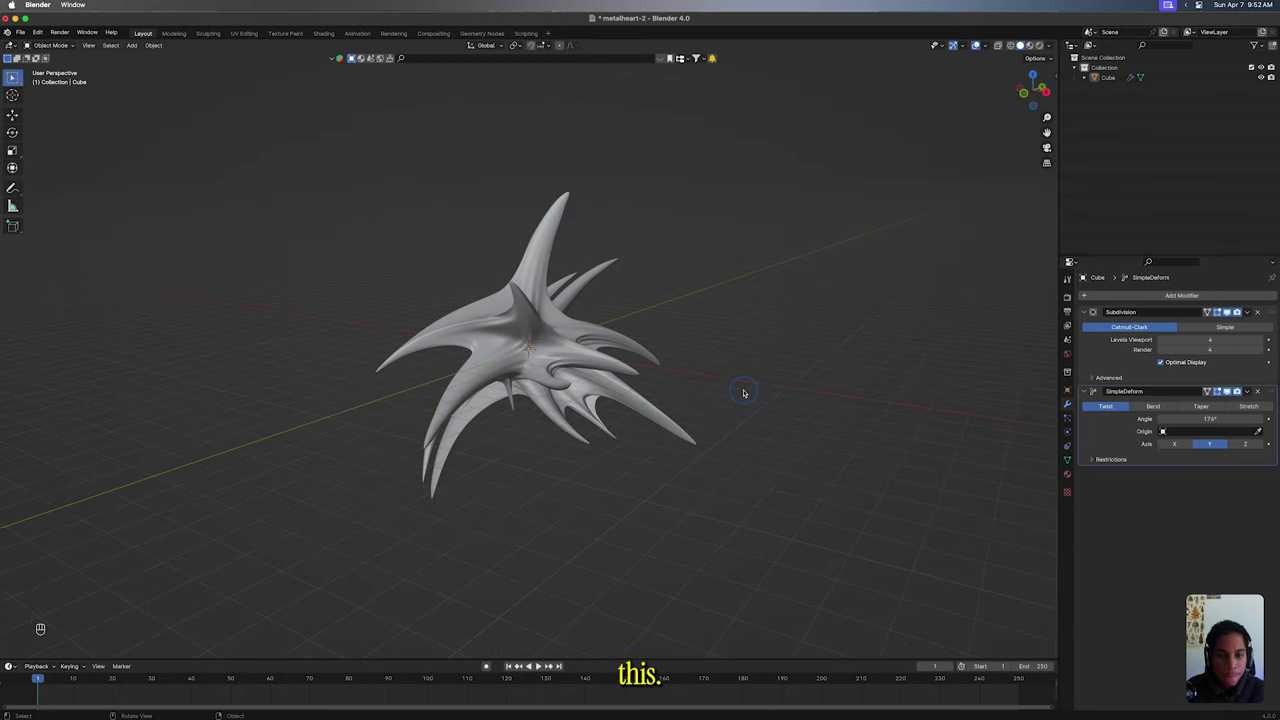
pyautogui.press('super+s')
pyautogui.moveTo(743, 391); pyautogui.dragTo(744, 397, button='middle')
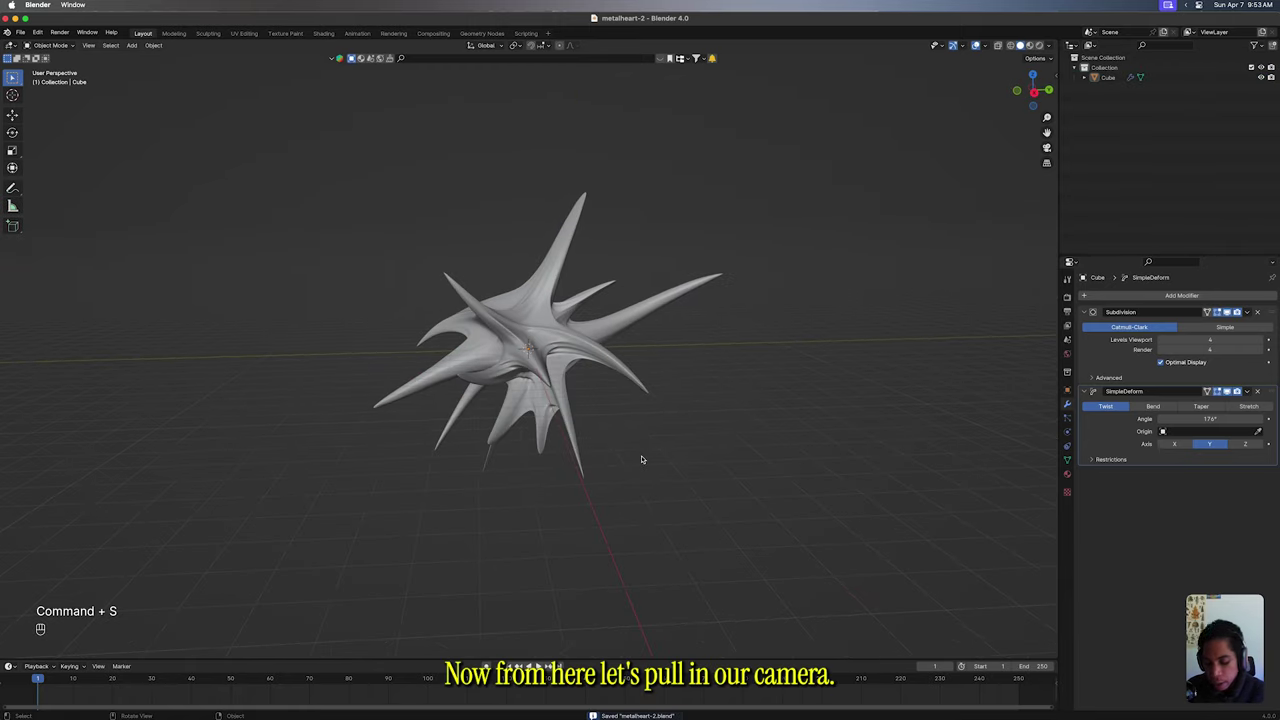
# Step: Switch to the front view and add a camera at the origin
pyautogui.press('`')
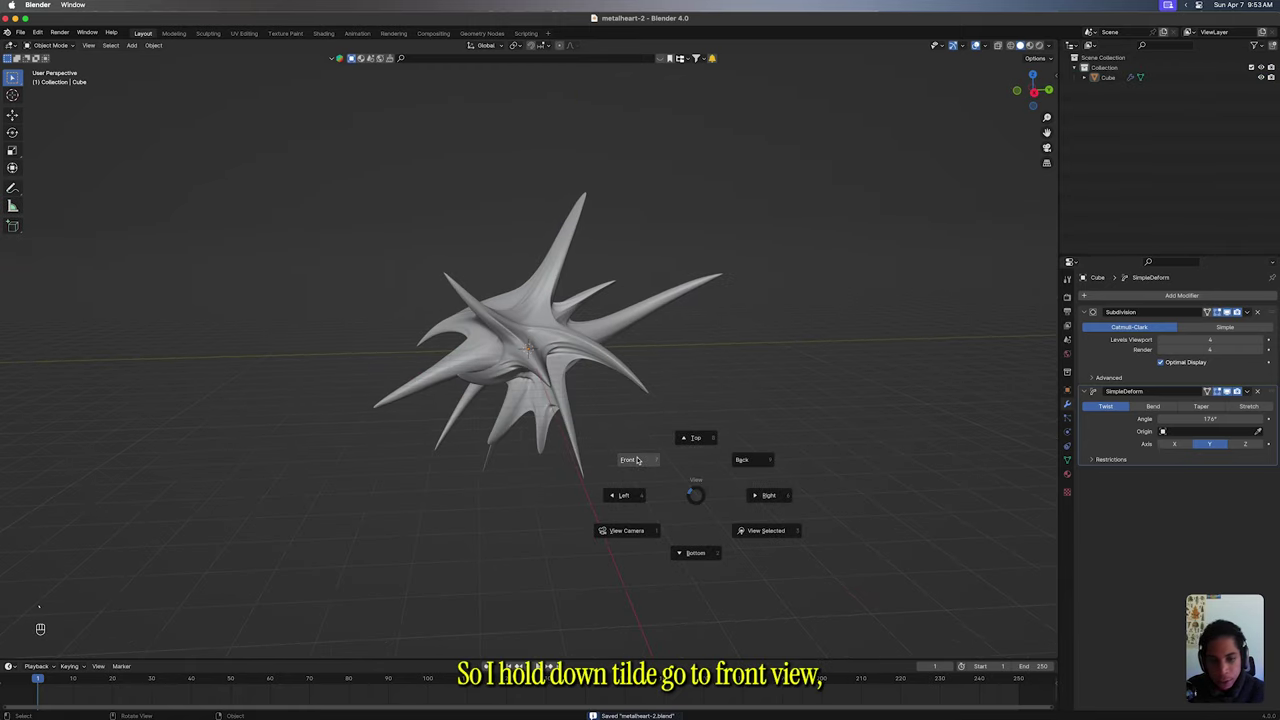
pyautogui.click(636, 463)
pyautogui.hotkey('shift', 'a')
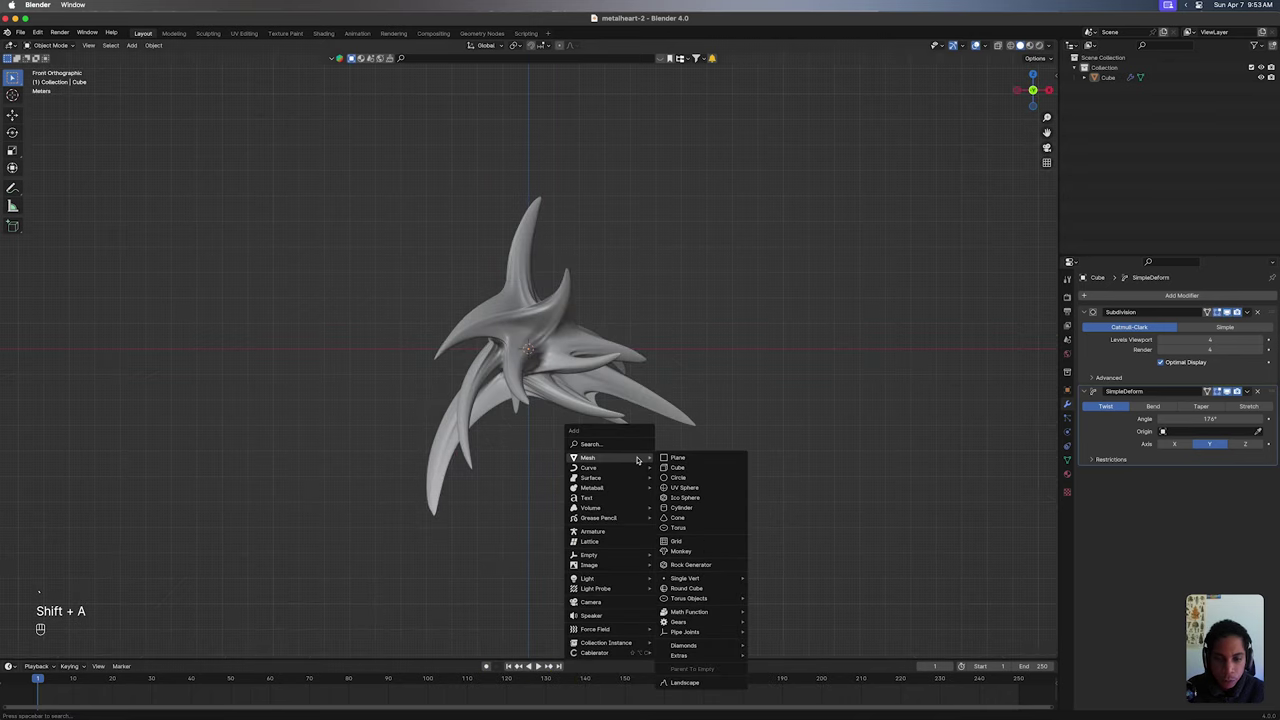
pyautogui.click(634, 603)
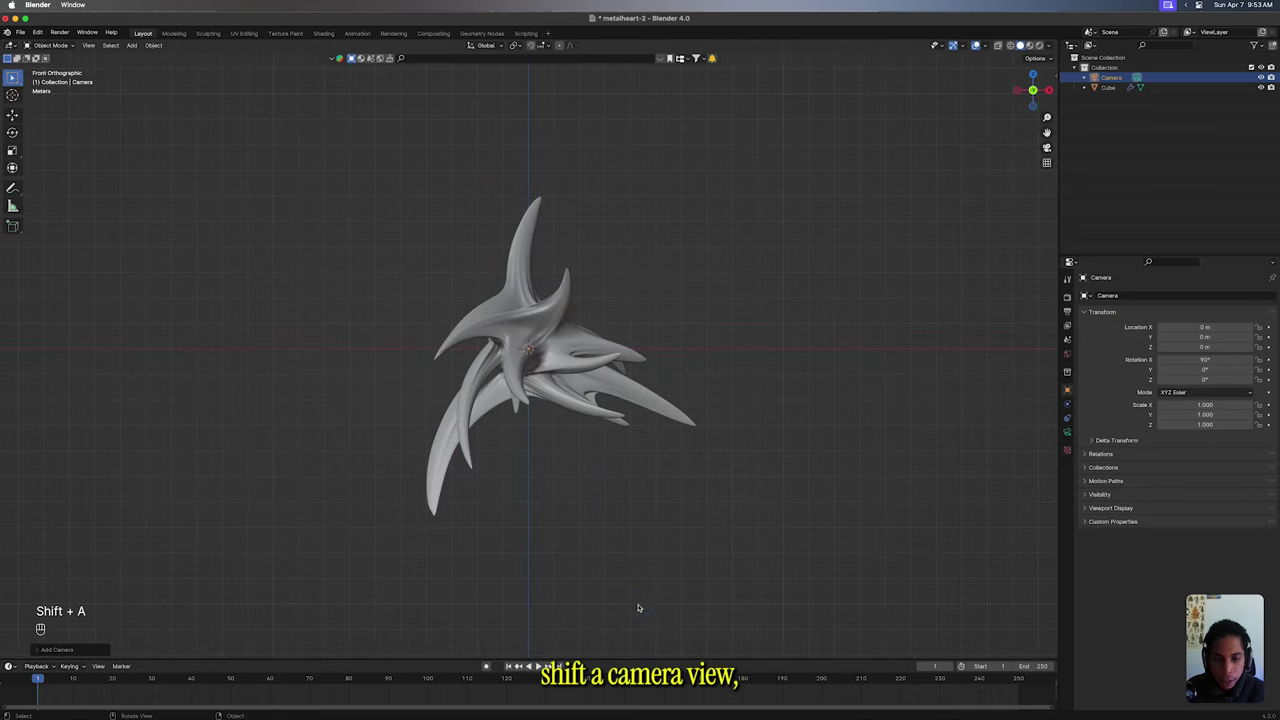
# Step: Move the camera back along the Y axis to about -16.84 m and look through it
pyautogui.scroll(-5, 695, 374)
pyautogui.press('g')
pyautogui.press('y')
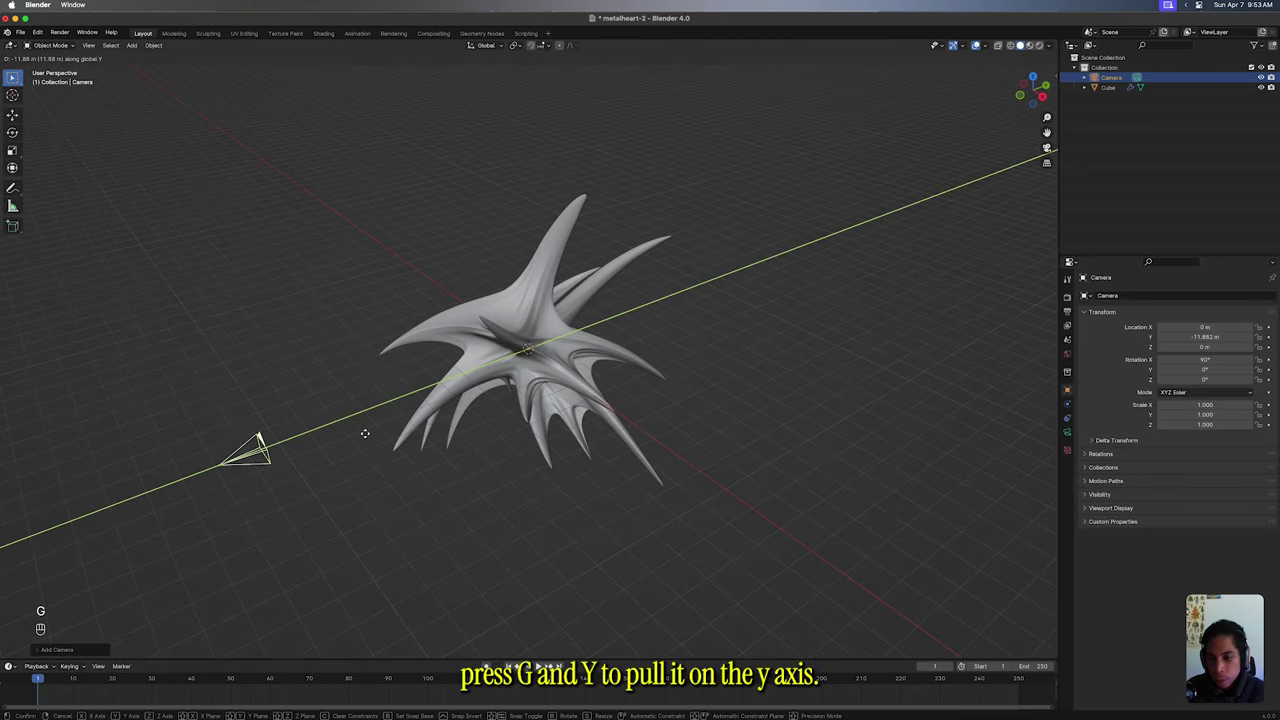
pyautogui.click(180, 490)
pyautogui.hscroll(-5, 180, 493)
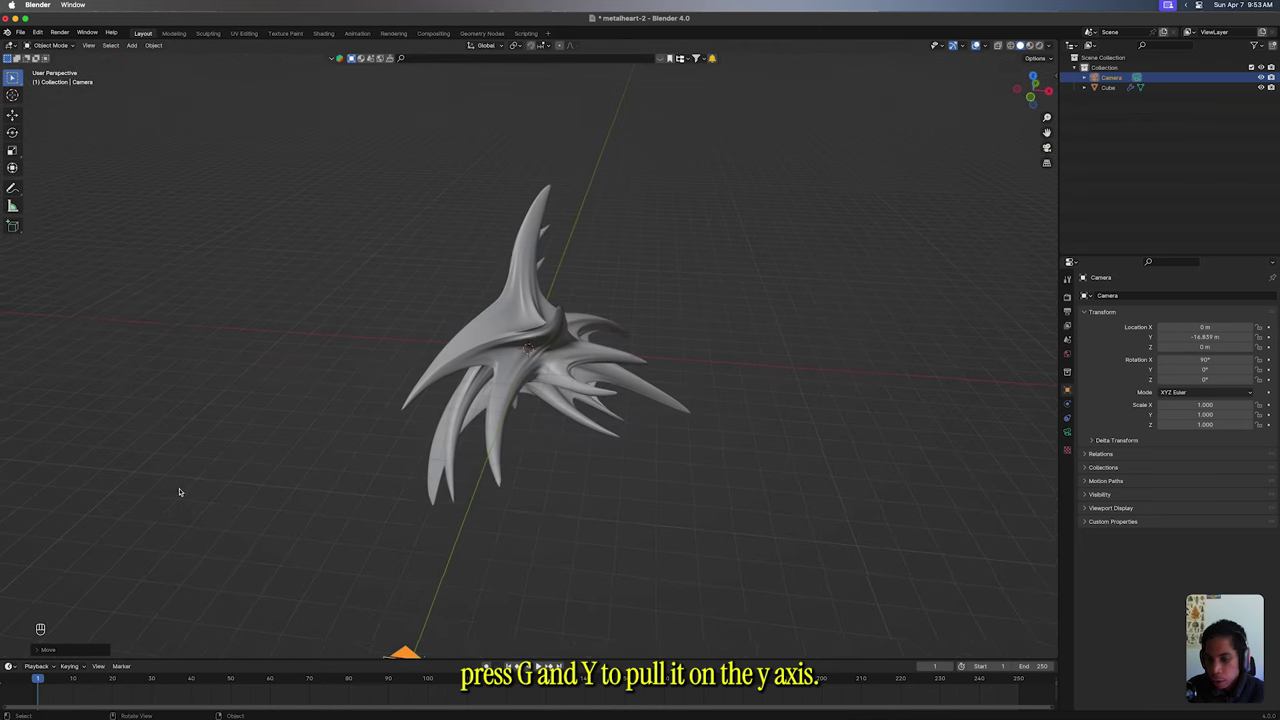
pyautogui.press('`')
pyautogui.click(705, 258)
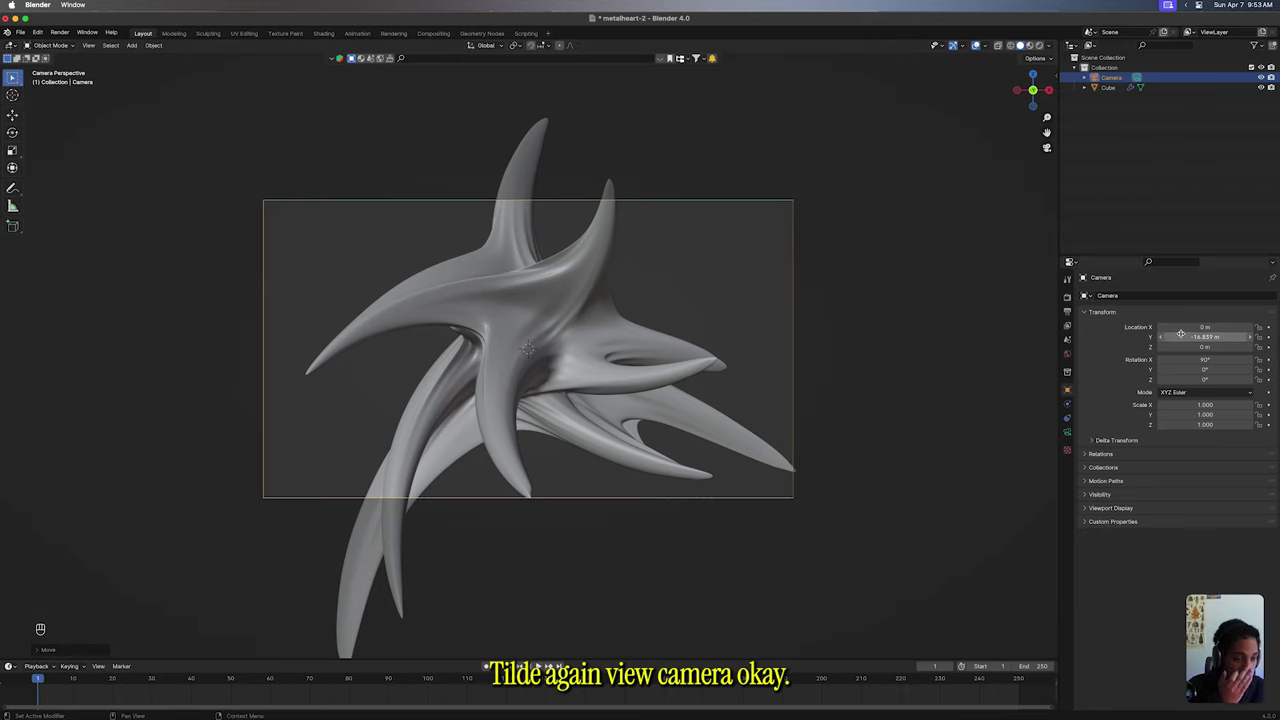
# Step: Enable Depth of Field for the camera and in the viewport shading options
pyautogui.click(1068, 432)
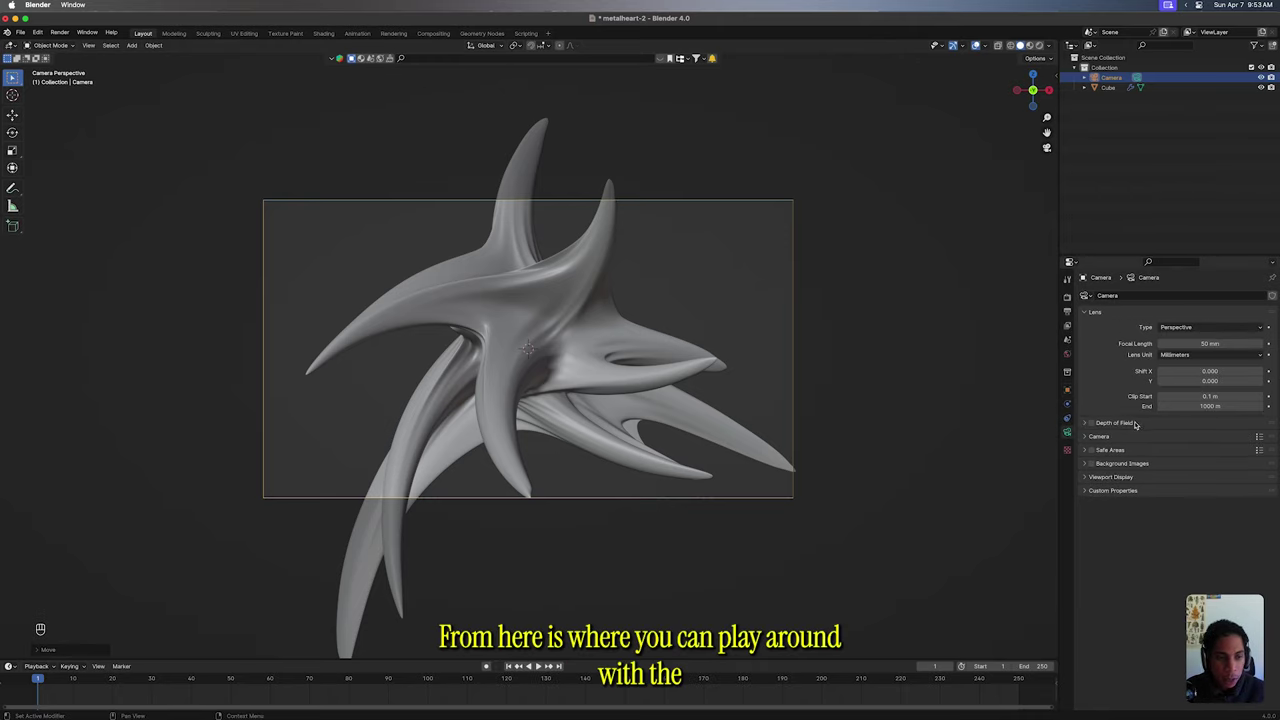
pyautogui.moveTo(1190, 343)
pyautogui.mouseDown()
pyautogui.moveTo(1250, 343)
pyautogui.moveTo(1160, 343)
pyautogui.moveTo(1200, 343)
pyautogui.mouseUp()
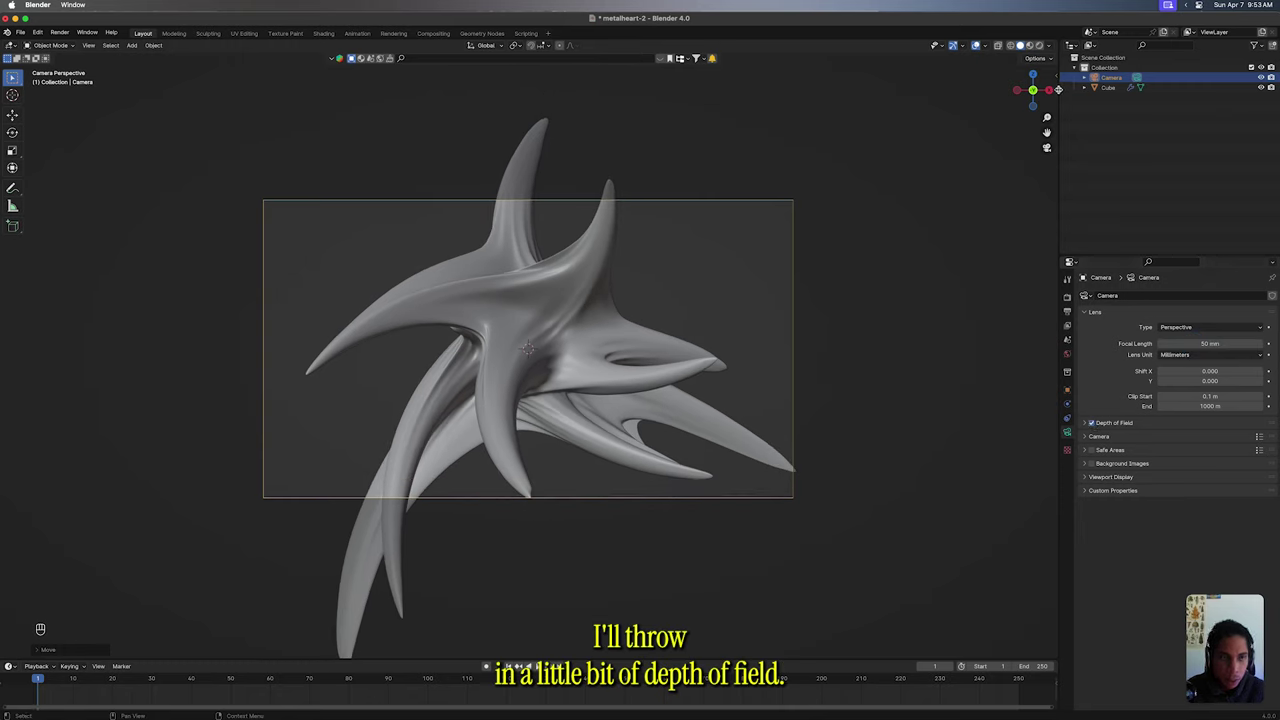
pyautogui.click(1050, 45)
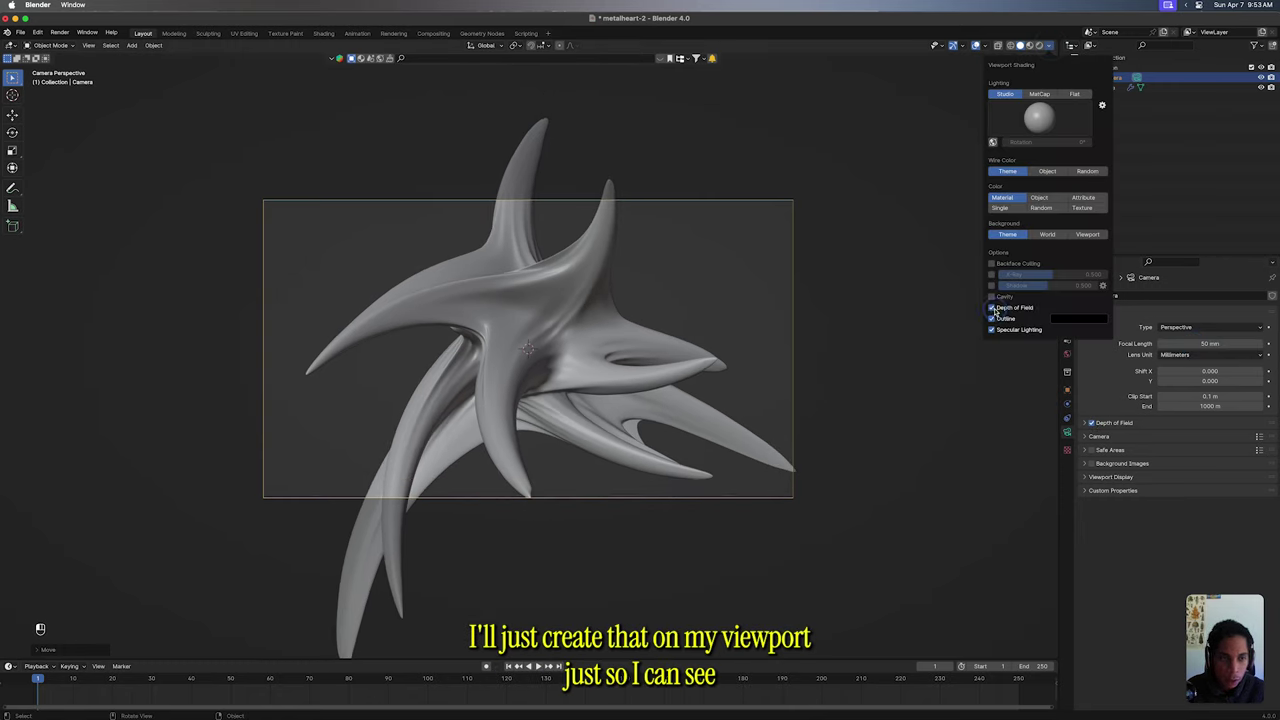
# Step: Sample the camera's focus distance from the star's body at about 16 m and set the F-Stop to 0.6
pyautogui.click(1085, 423)
pyautogui.press('e')
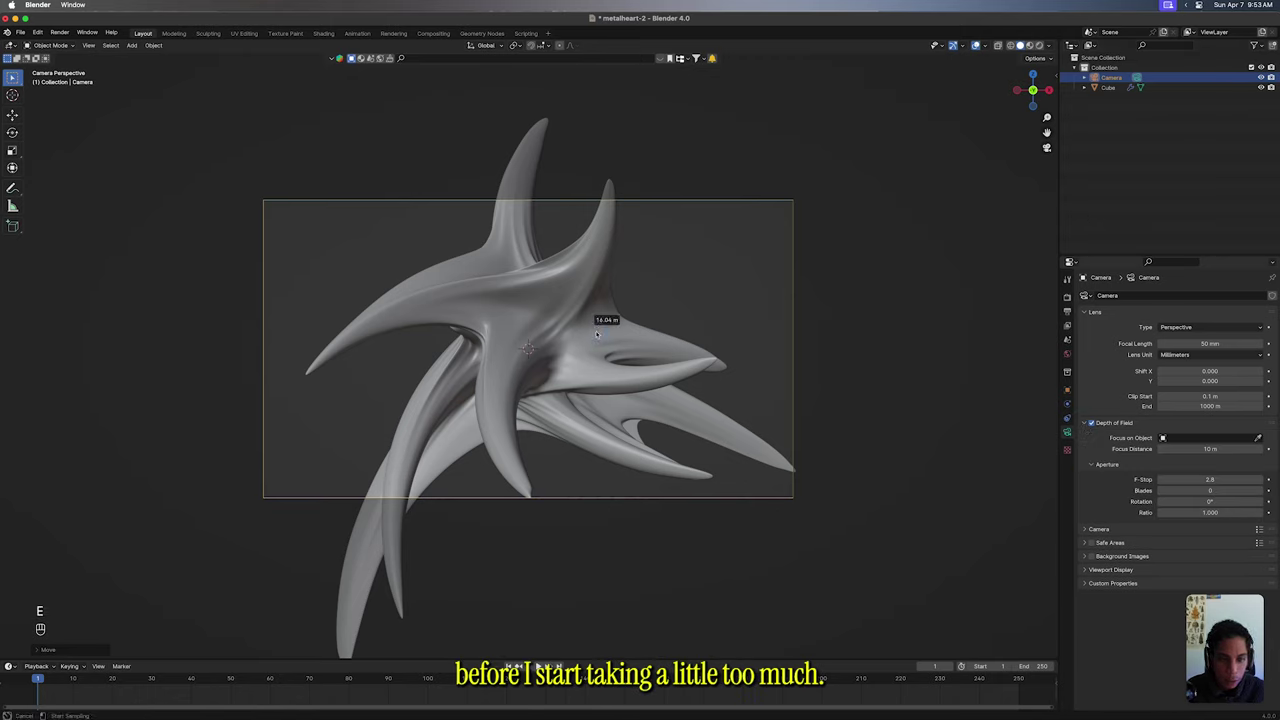
pyautogui.click(596, 334)
pyautogui.keyDown('shift'); pyautogui.moveTo(1191, 479); pyautogui.dragTo(1103, 481); pyautogui.keyUp('shift')
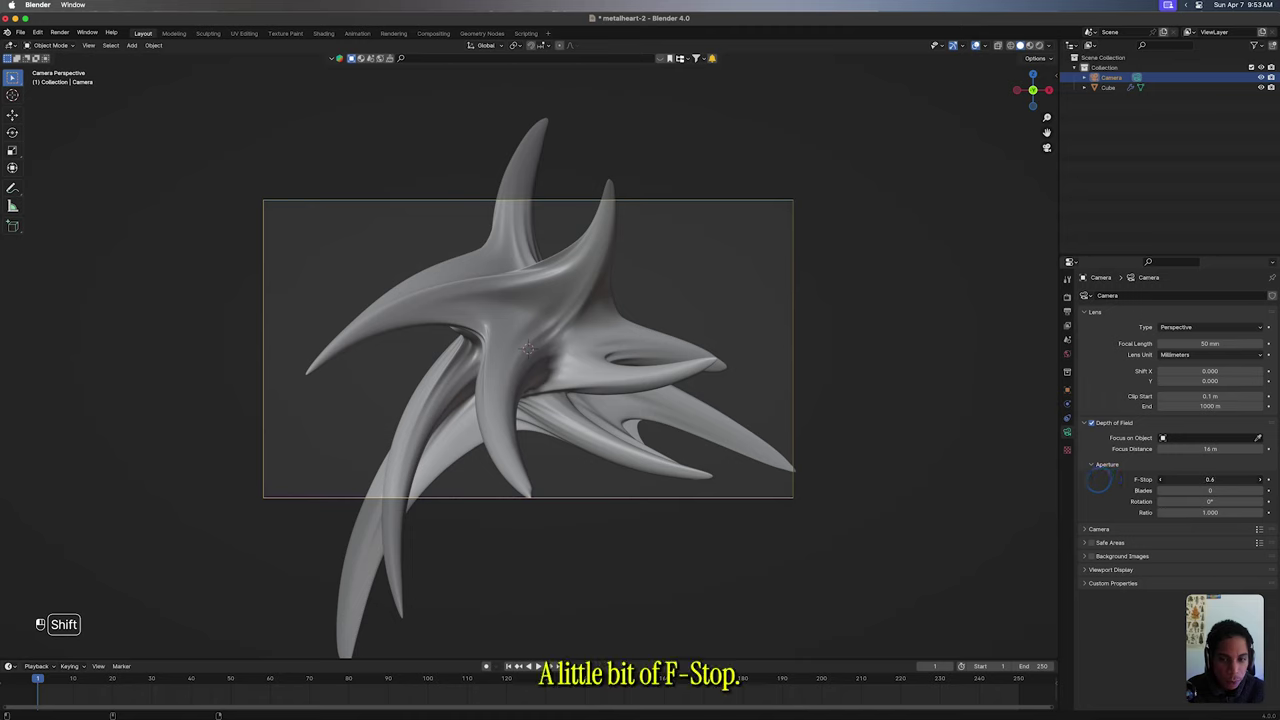
# Step: Set the world background colour to an Environment Texture using kloofendal_43d_clear_puresky_4k.exr from the _hdri folder
pyautogui.click(1067, 312)
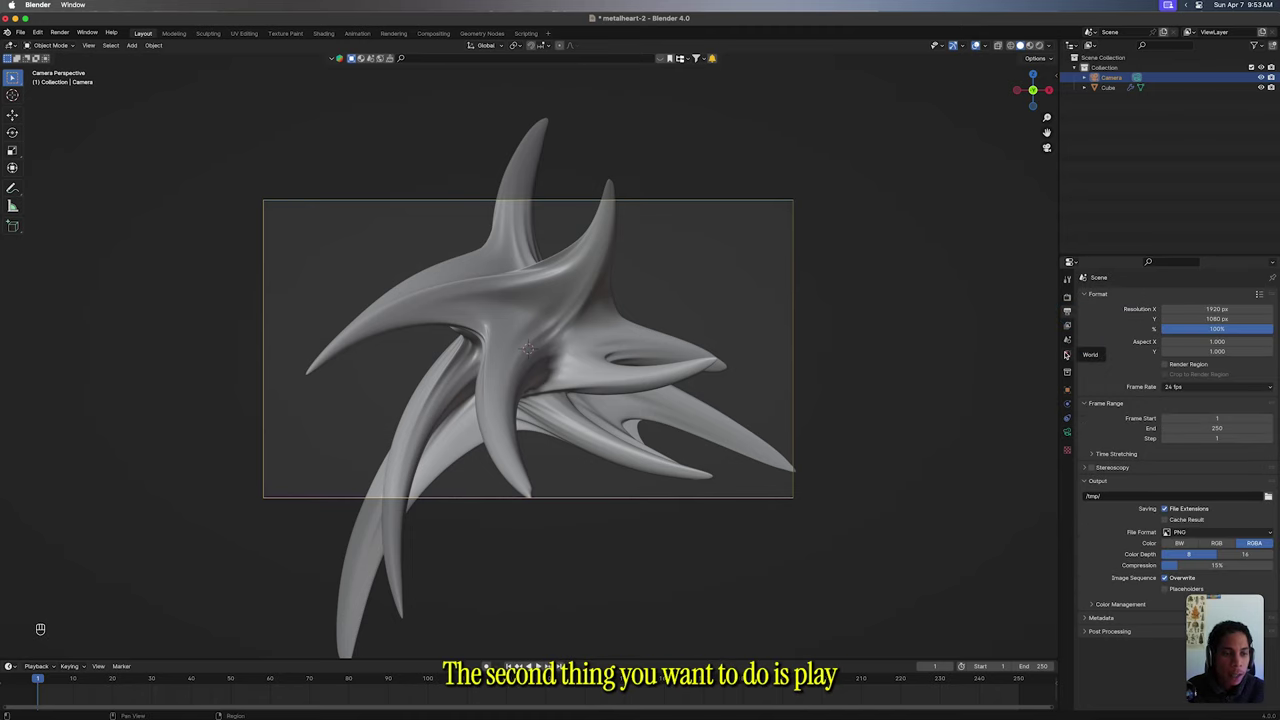
pyautogui.click(1067, 355)
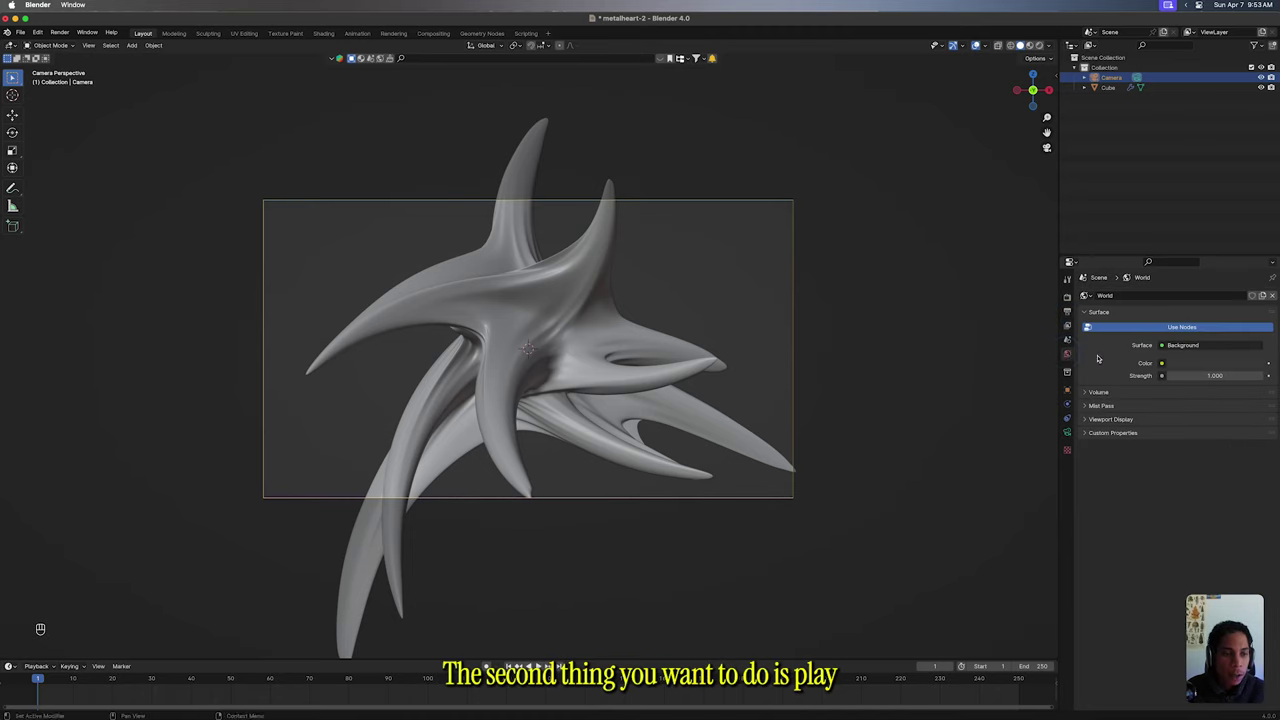
pyautogui.click(1163, 365)
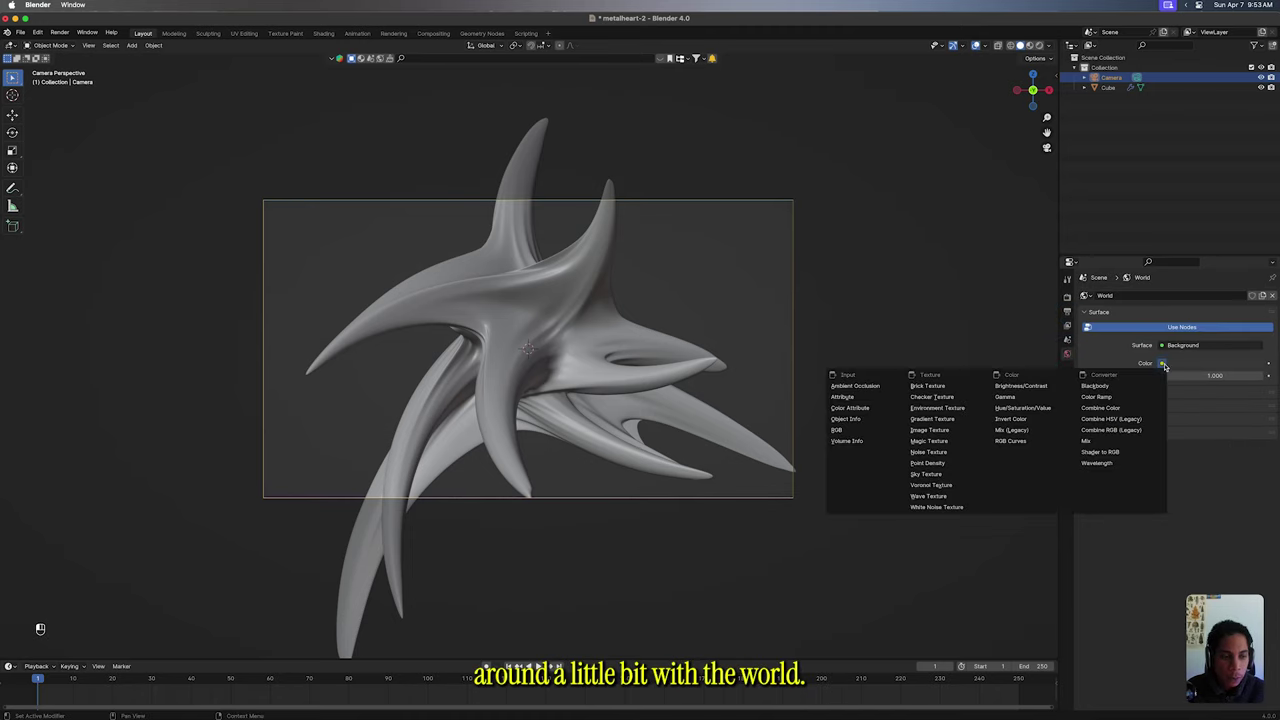
pyautogui.click(975, 408)
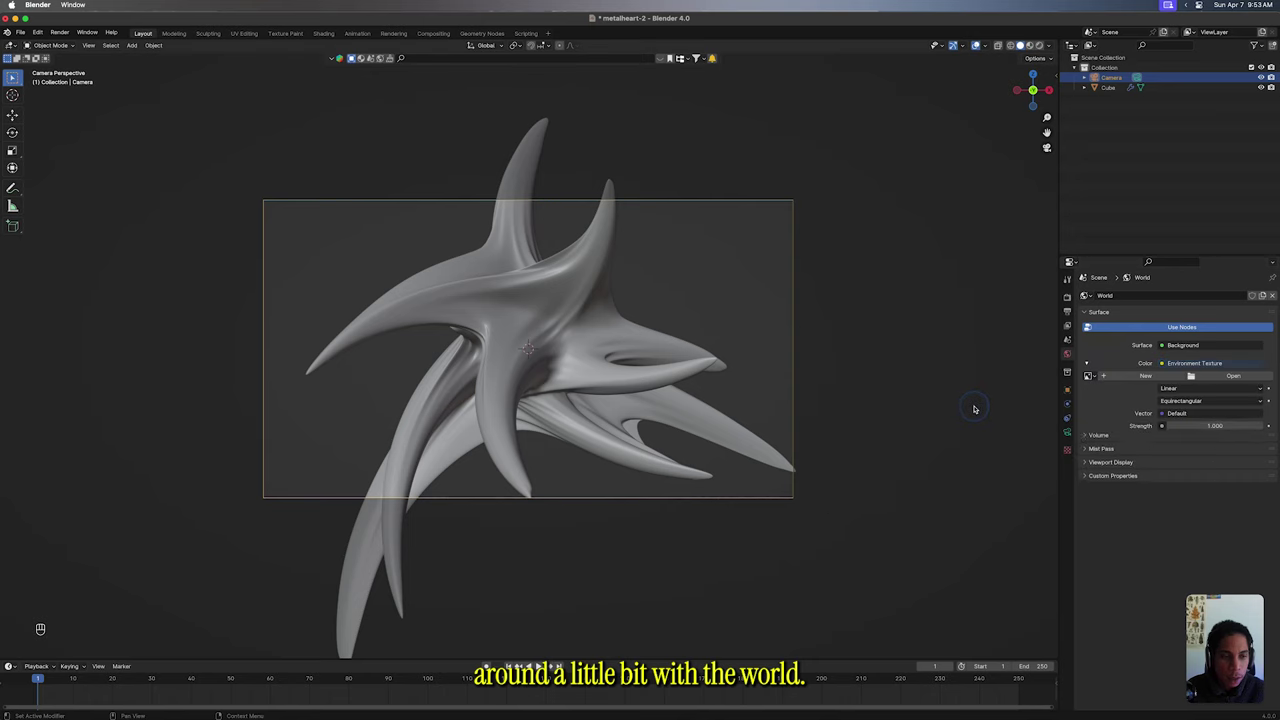
pyautogui.click(1201, 378)
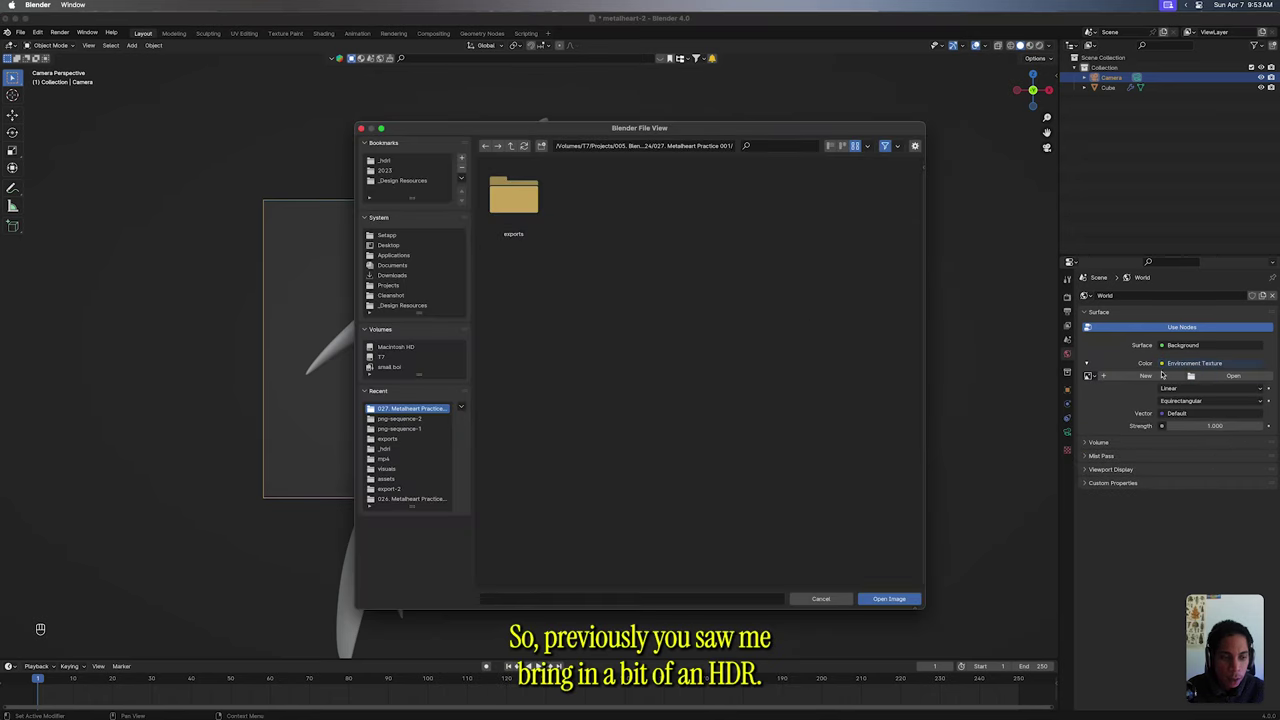
pyautogui.click(422, 162)
pyautogui.click(742, 278)
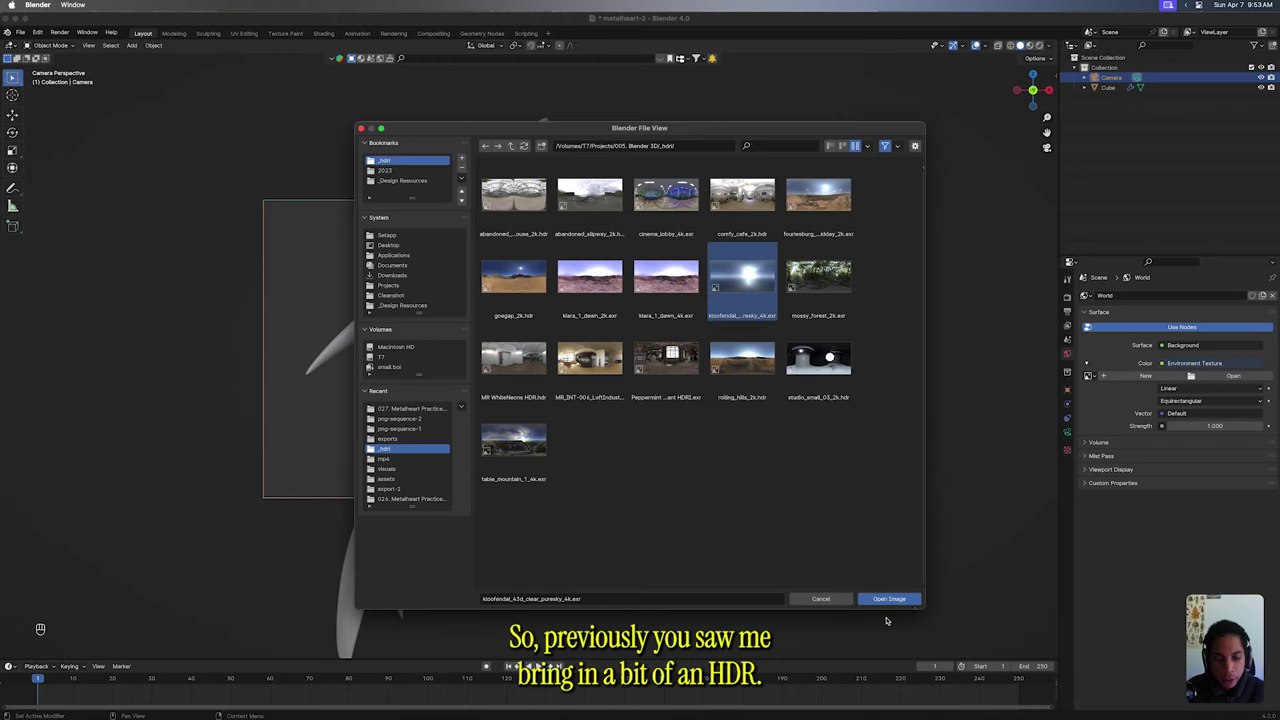
pyautogui.click(887, 600)
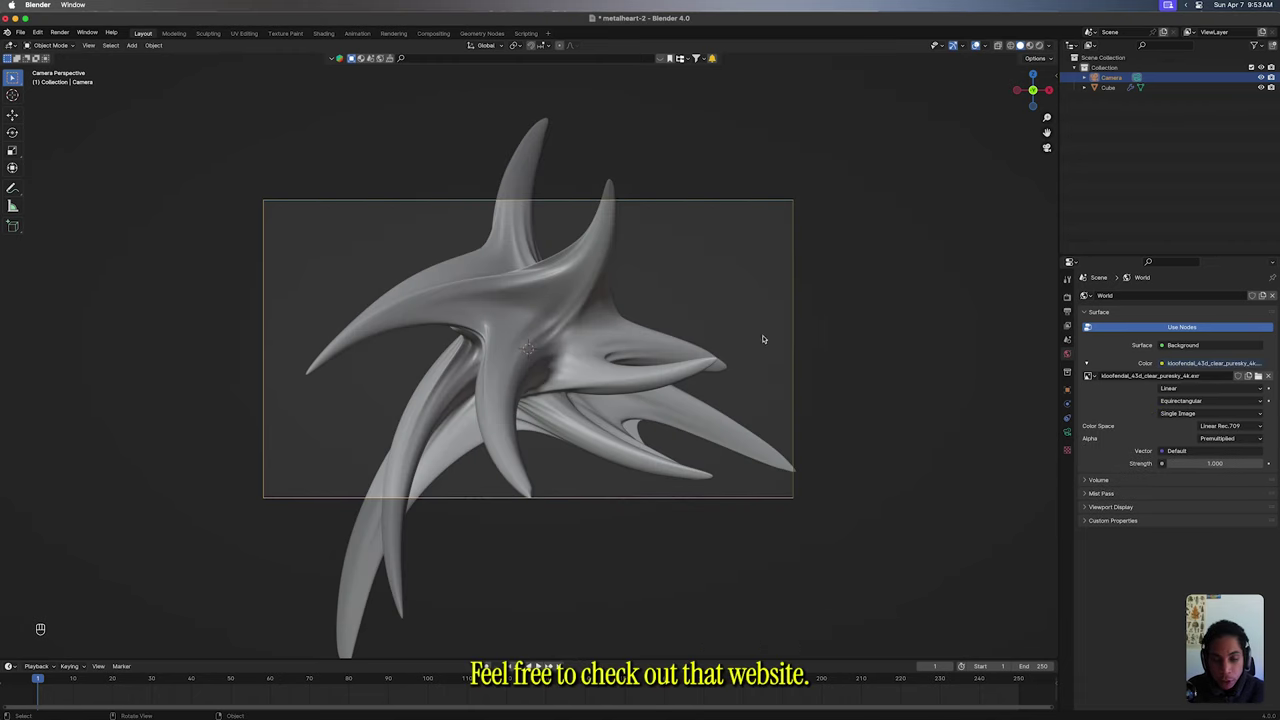
# Step: Enable Ambient Occlusion, Bloom and Screen Space Reflections for EEVEE and show the viewport in rendered shading
pyautogui.click(1067, 297)
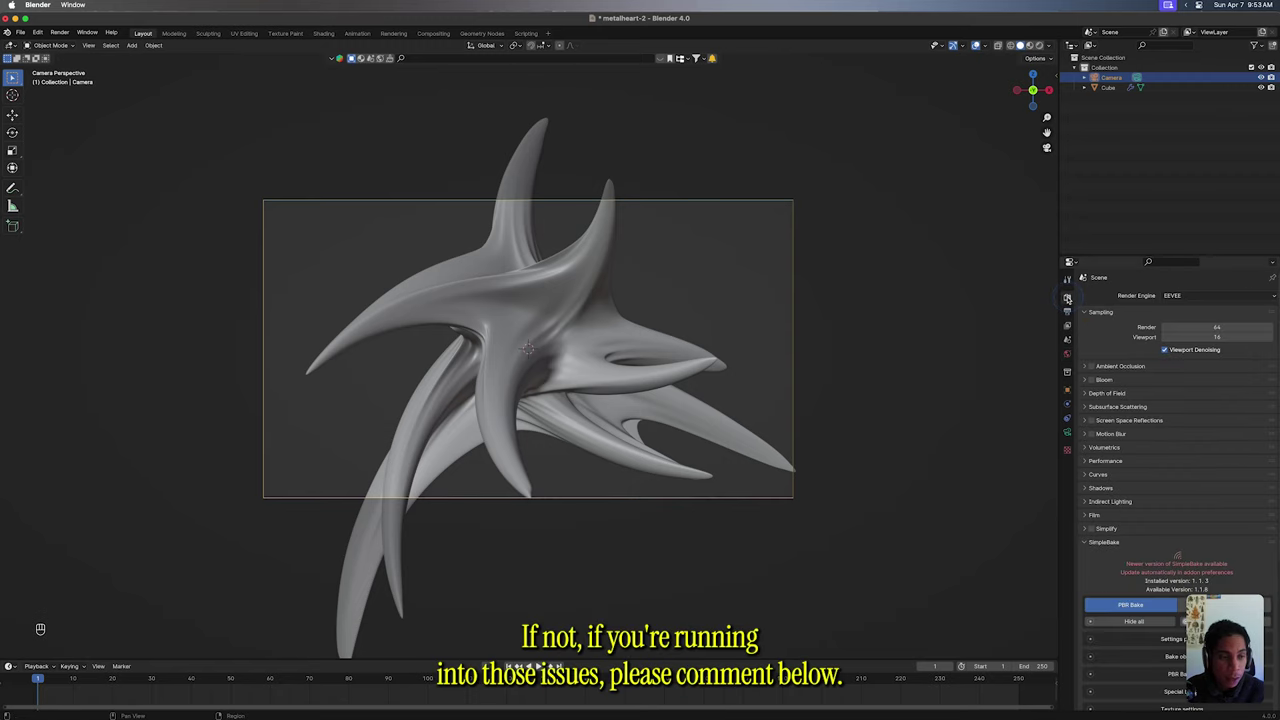
pyautogui.click(1092, 380)
pyautogui.press('z')
pyautogui.click(835, 352)
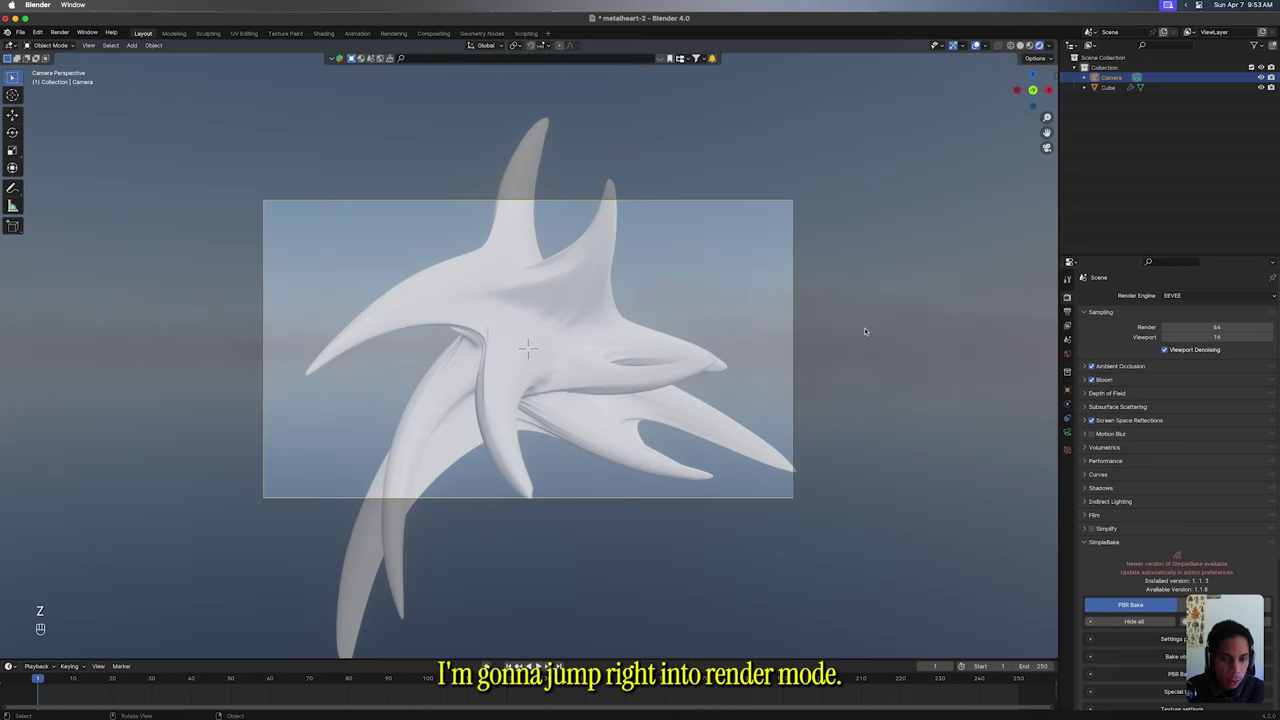
pyautogui.click(1088, 543)
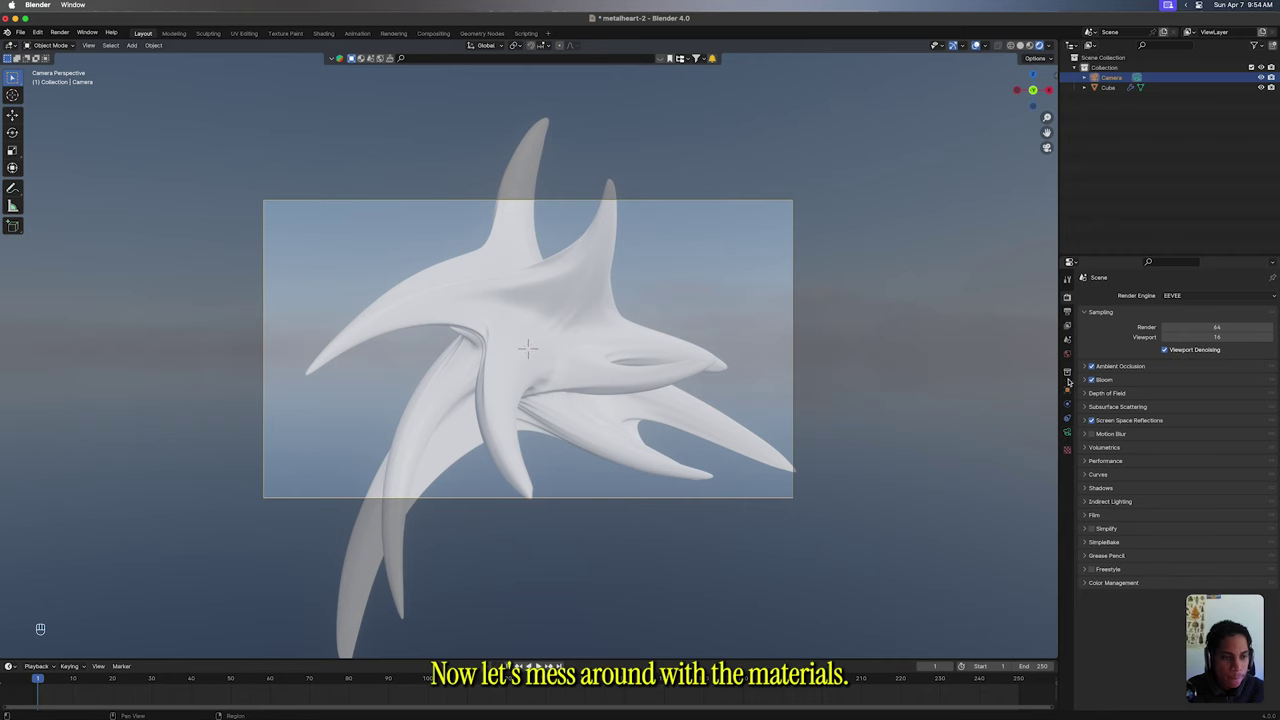
# Step: Give the star a new Principled BSDF material with Metallic 1.000 and Roughness 0.132, and save the file
pyautogui.click(602, 393)
pyautogui.press('super+s')
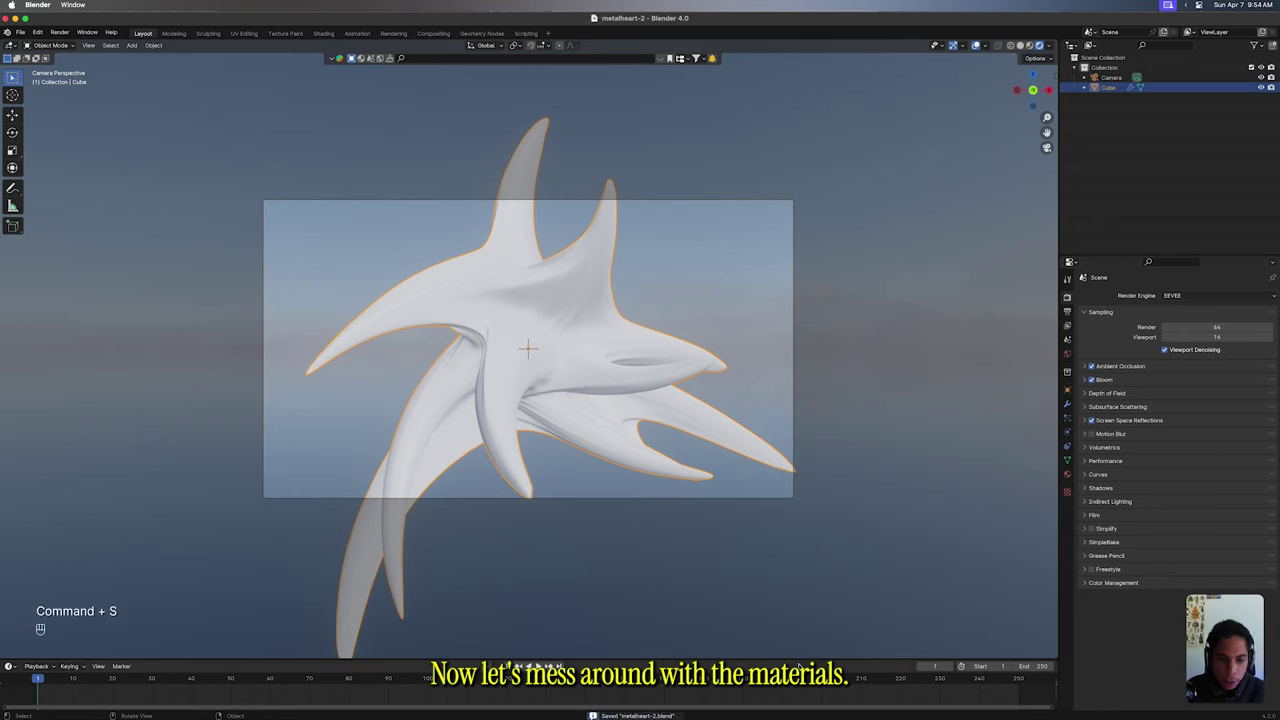
pyautogui.click(1066, 491)
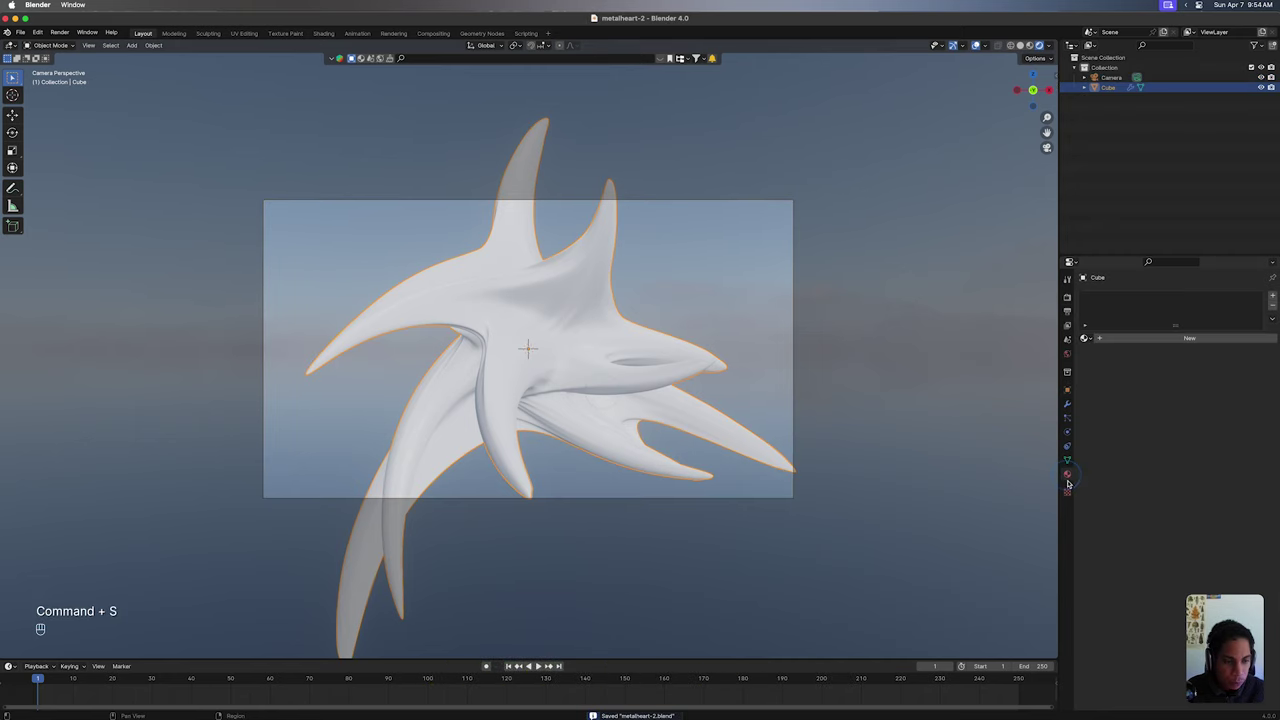
pyautogui.click(1068, 477)
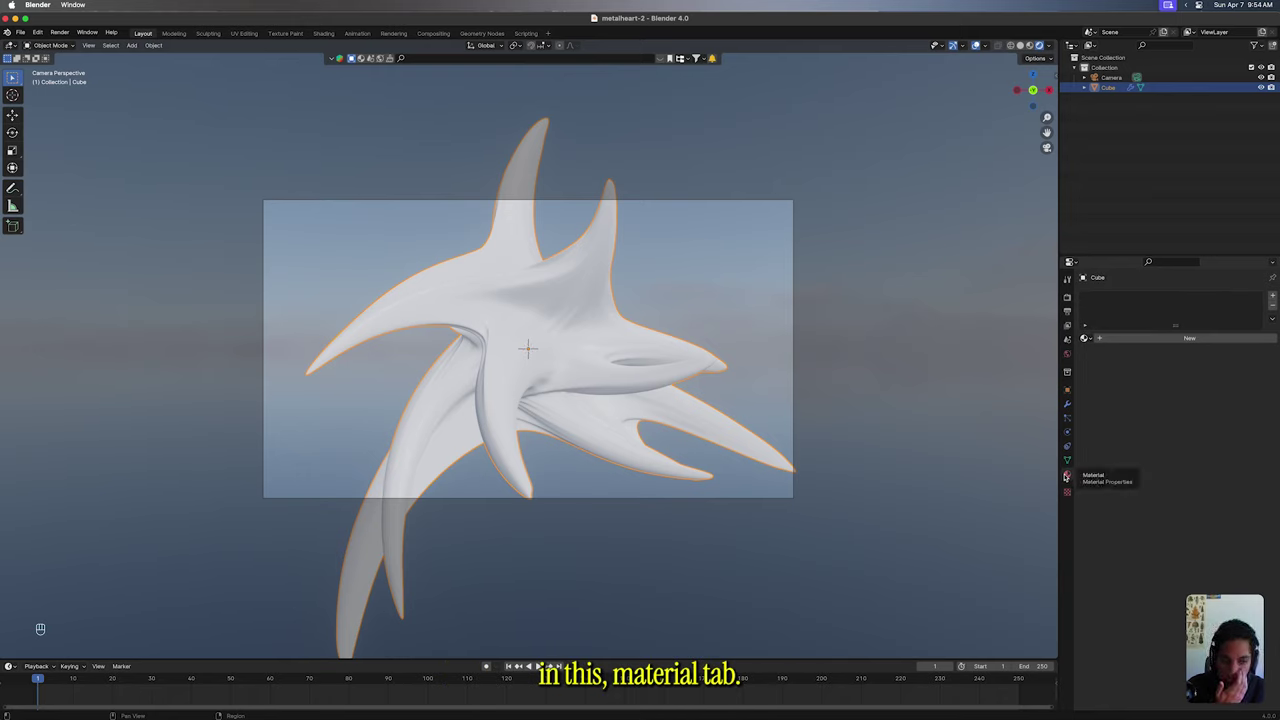
pyautogui.click(1138, 340)
pyautogui.moveTo(1195, 431)
pyautogui.mouseDown()
pyautogui.moveTo(1262, 431)
pyautogui.moveTo(1167, 444)
pyautogui.moveTo(1178, 444)
pyautogui.mouseUp()
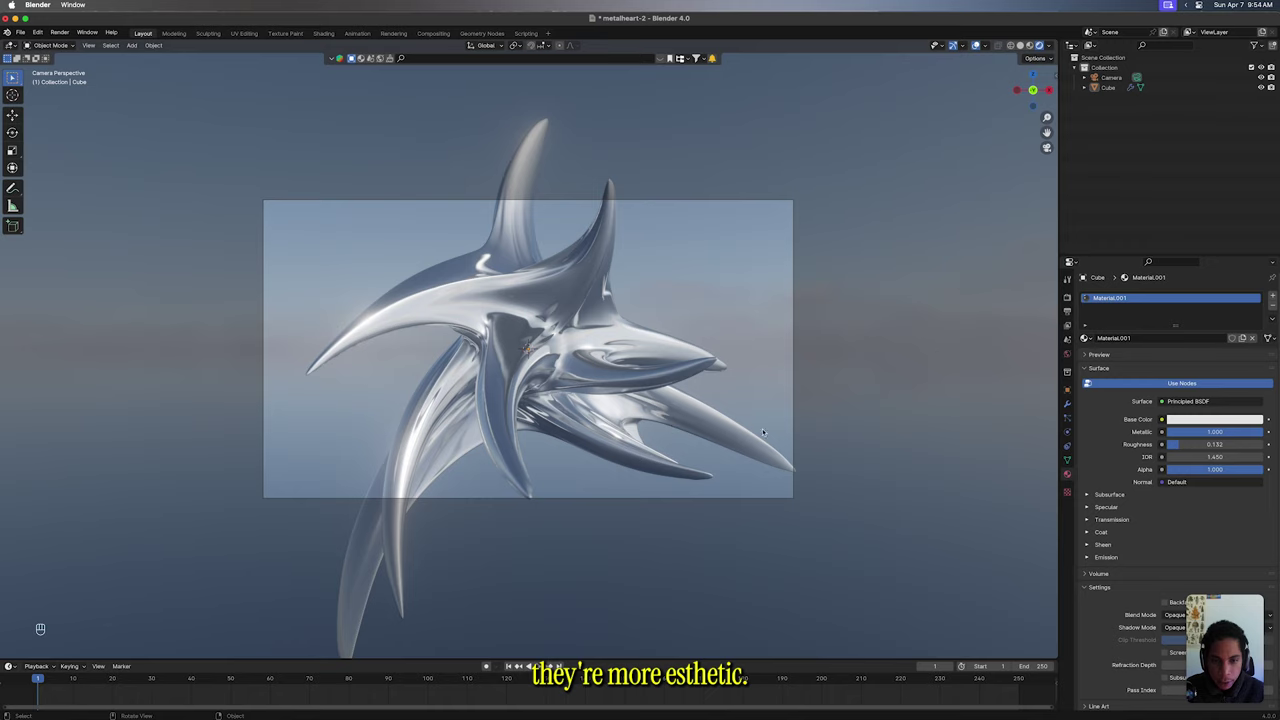
pyautogui.press('super+s')
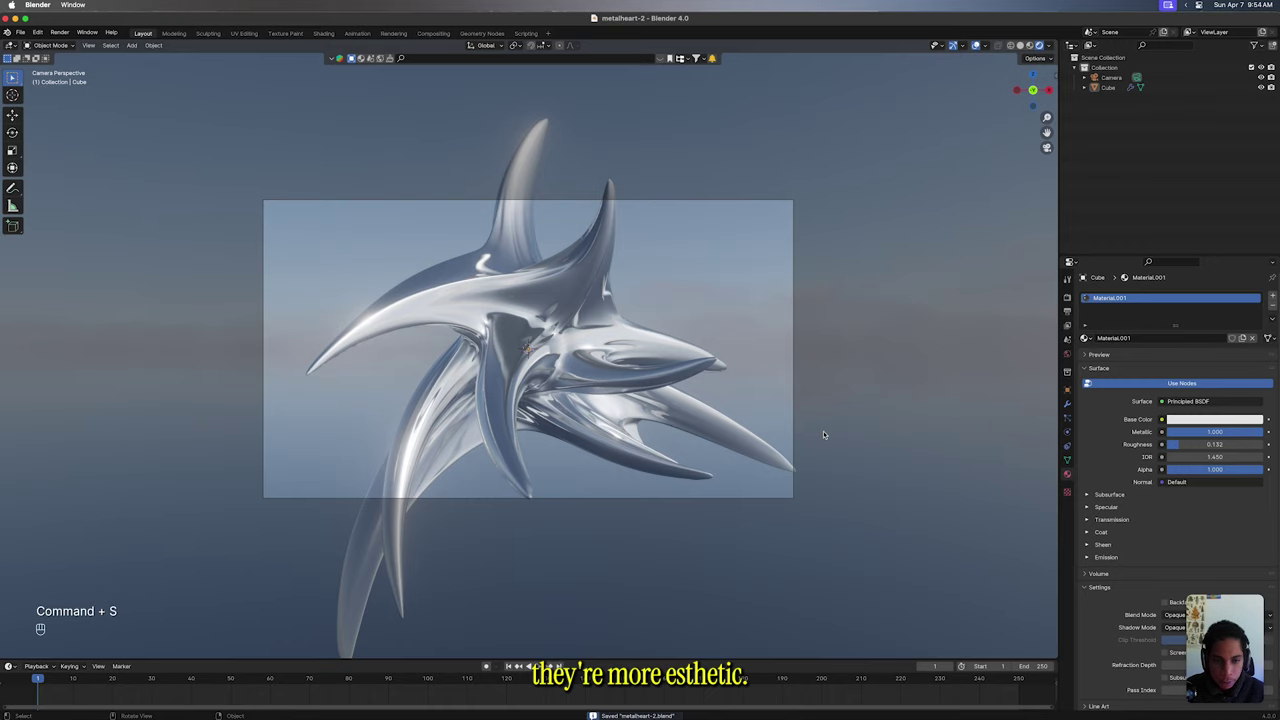
pyautogui.scroll(-10, 852, 449)
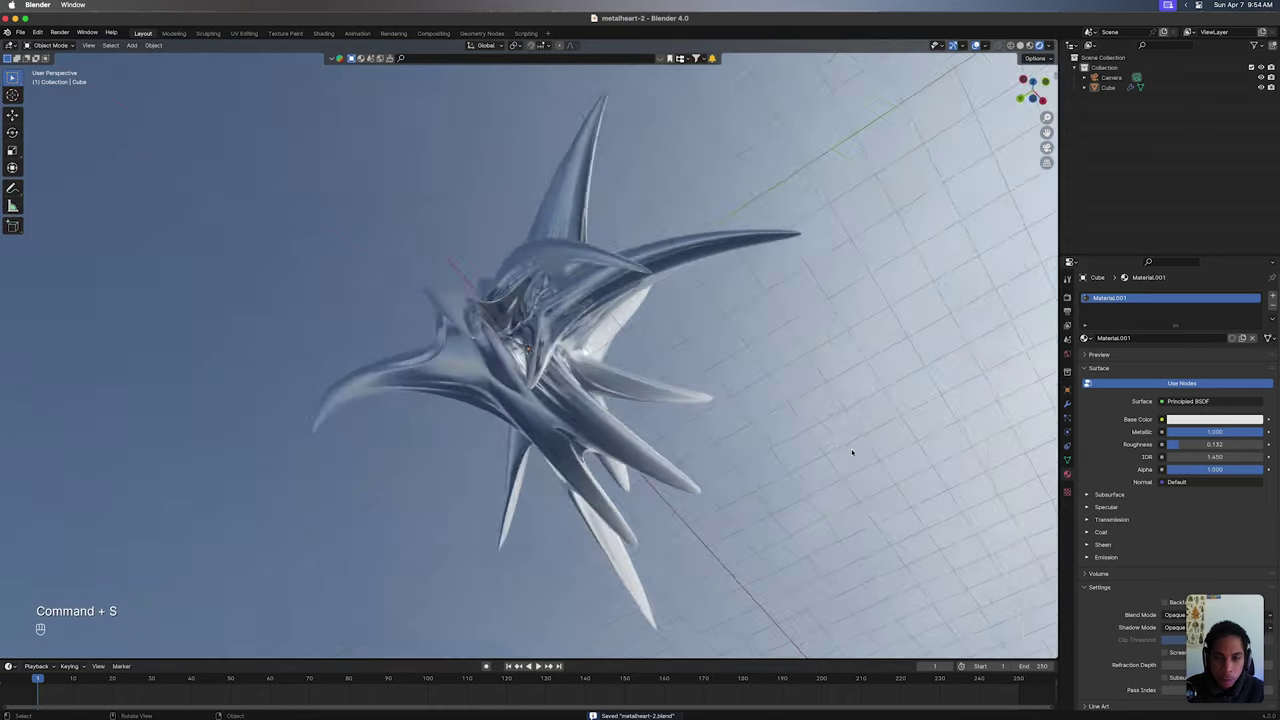
pyautogui.press('KP_0')
pyautogui.click(582, 408)
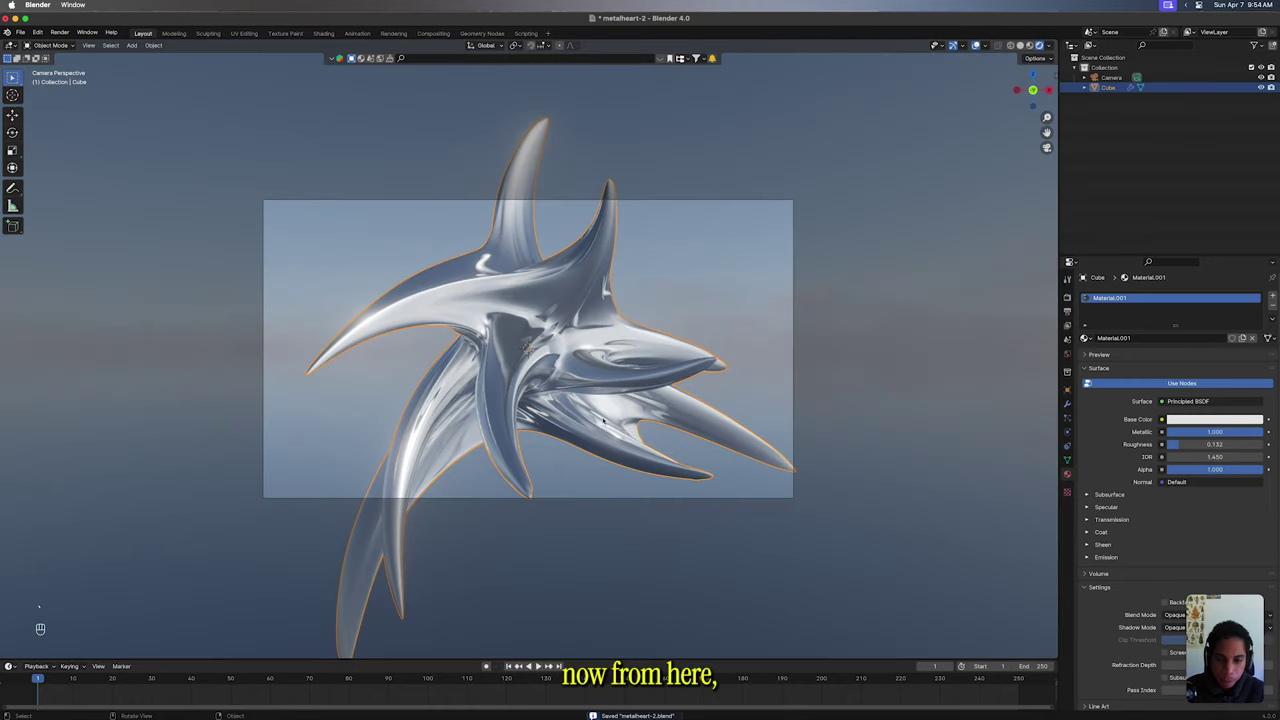
pyautogui.press('r')
pyautogui.press('z')
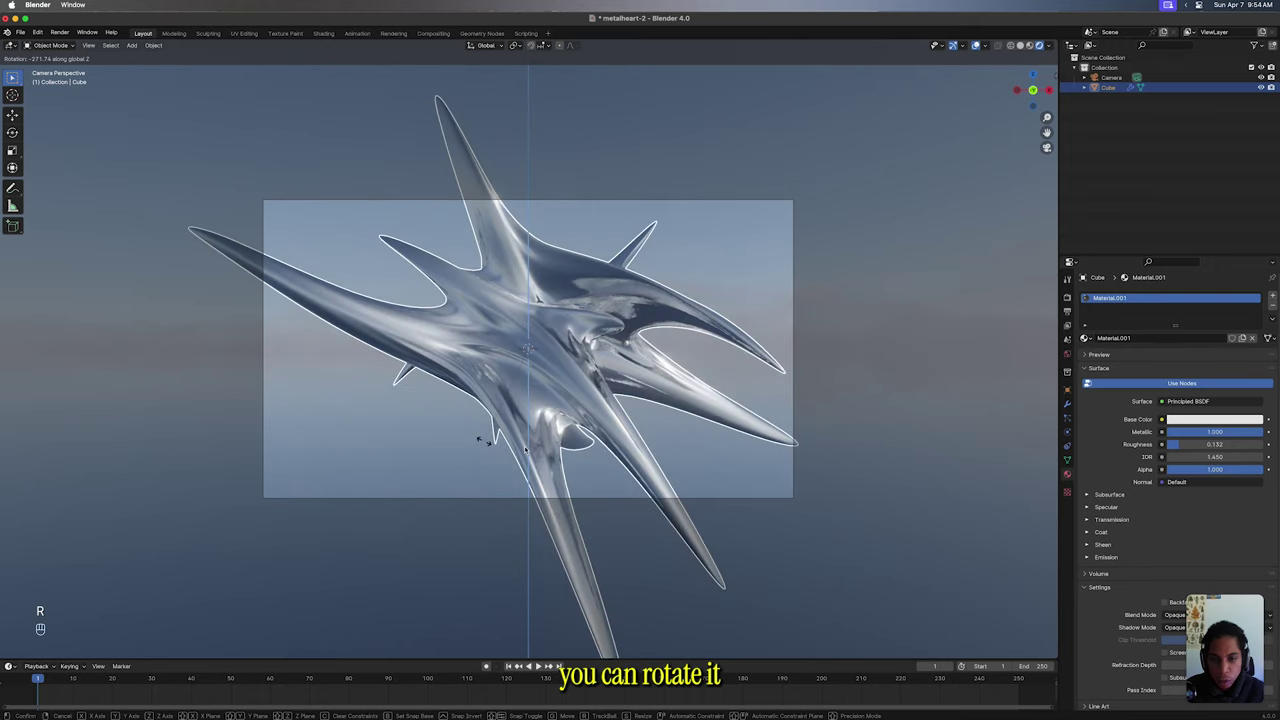
pyautogui.press('Escape')
# Step: Insert a single keyframe at frame 0 for the star's Z rotation at 0°
pyautogui.press('Left')
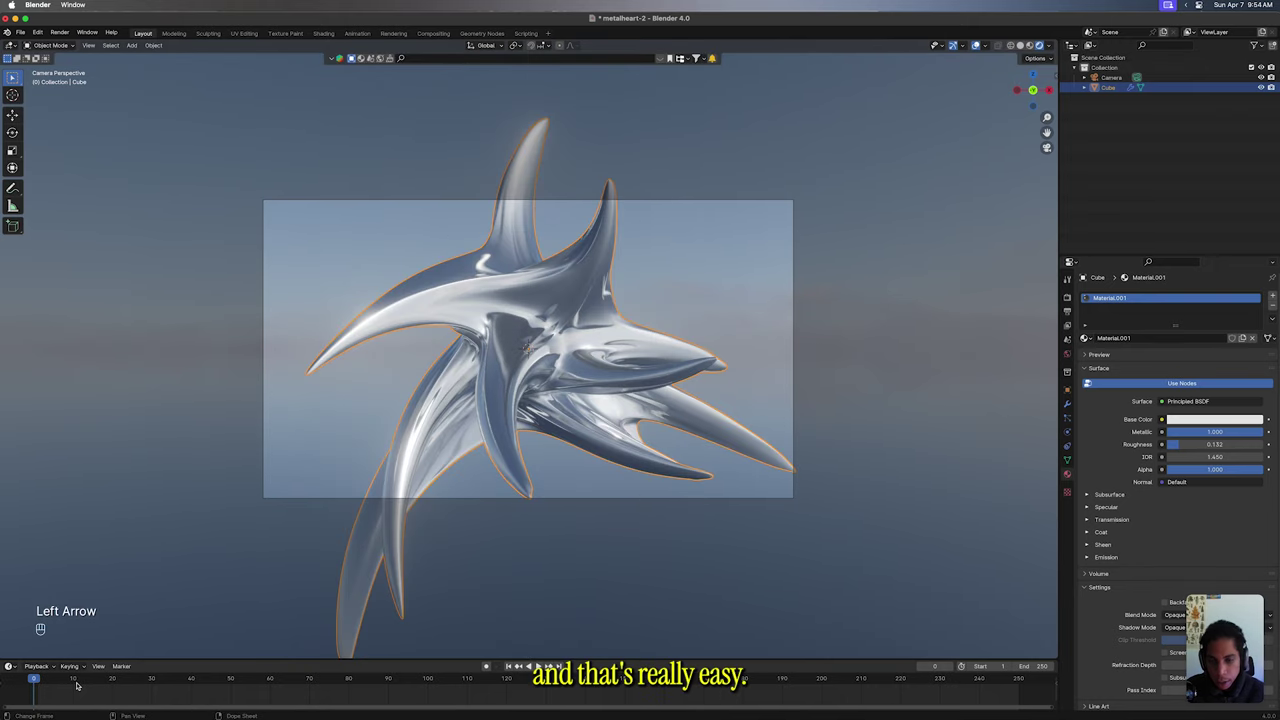
pyautogui.click(1110, 78)
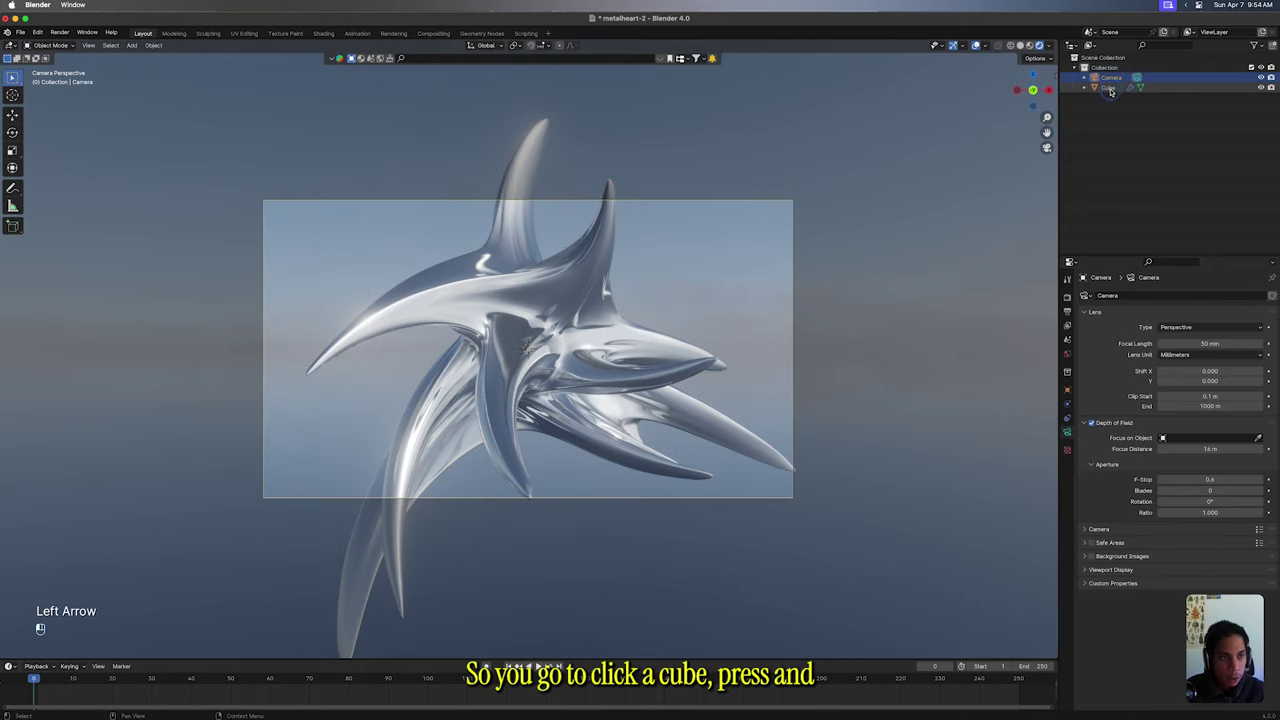
pyautogui.click(1109, 88)
pyautogui.press('n')
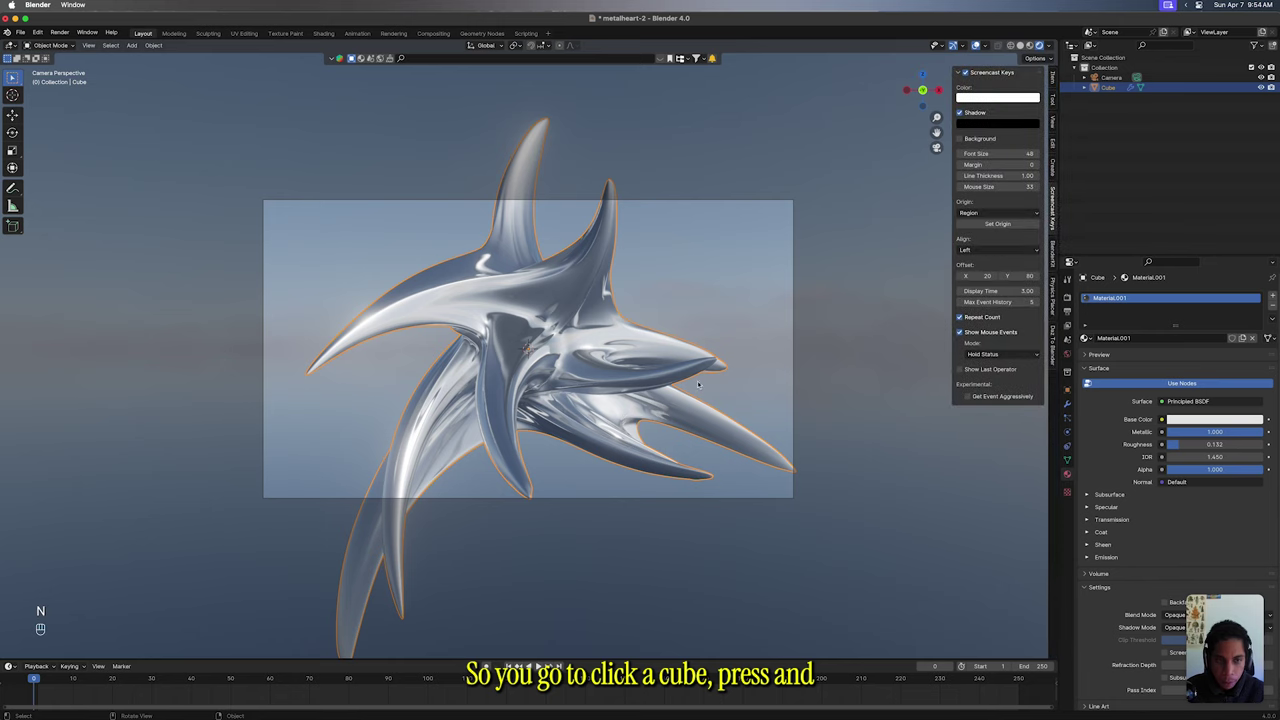
pyautogui.click(1052, 80)
pyautogui.click(1053, 102)
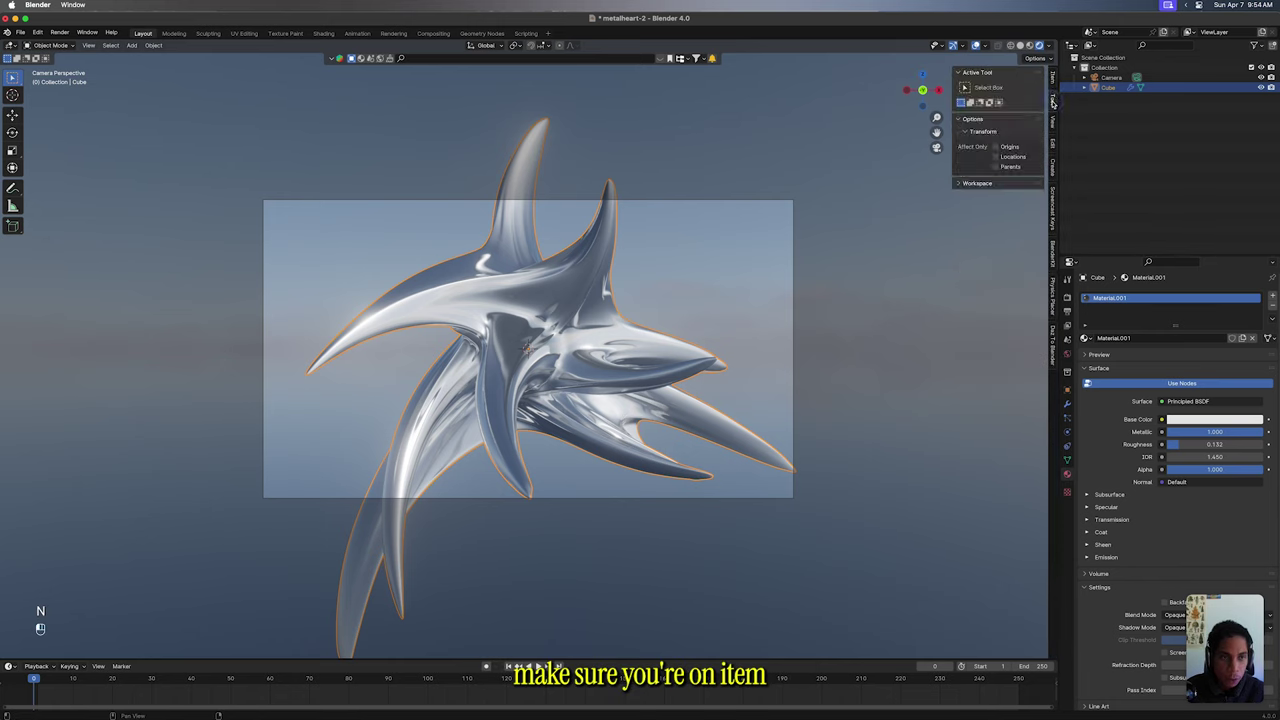
pyautogui.click(1052, 86)
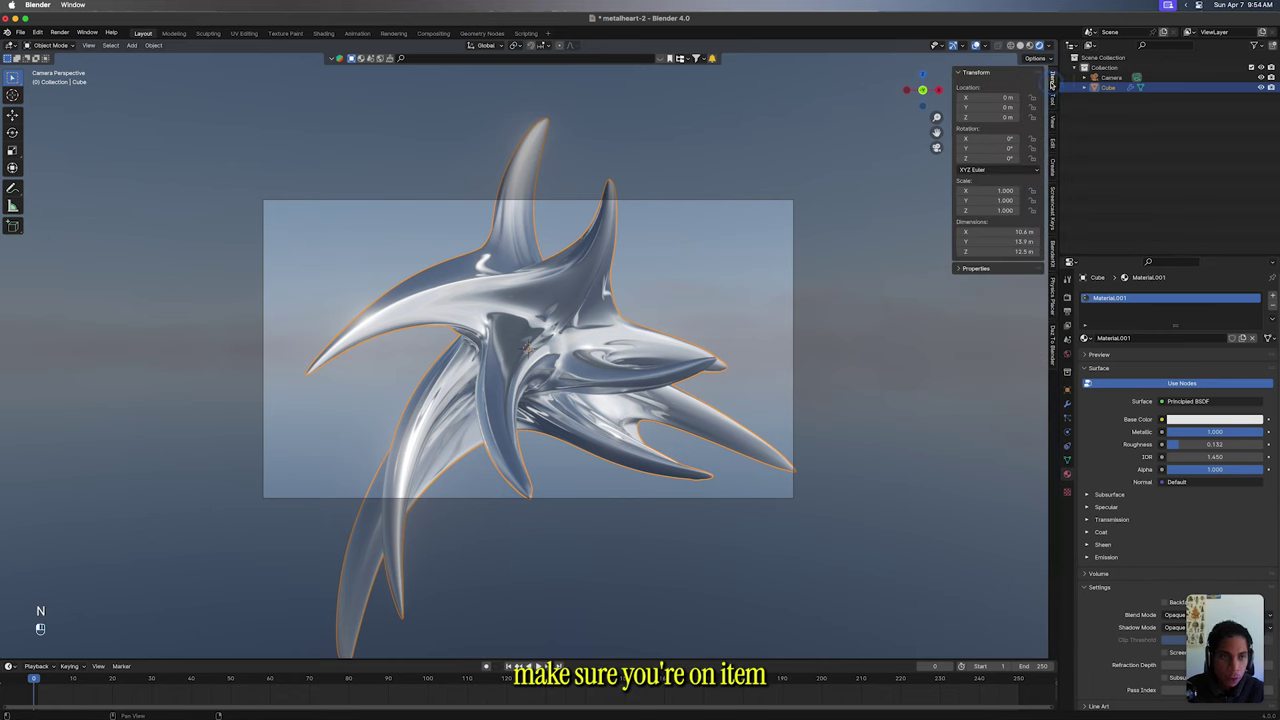
pyautogui.rightClick(986, 158)
pyautogui.click(984, 170)
# Step: Set the star's Z rotation to 360° at frame 250 and insert a single keyframe for it
pyautogui.hotkey('shift', 'Right')
pyautogui.click(984, 158)
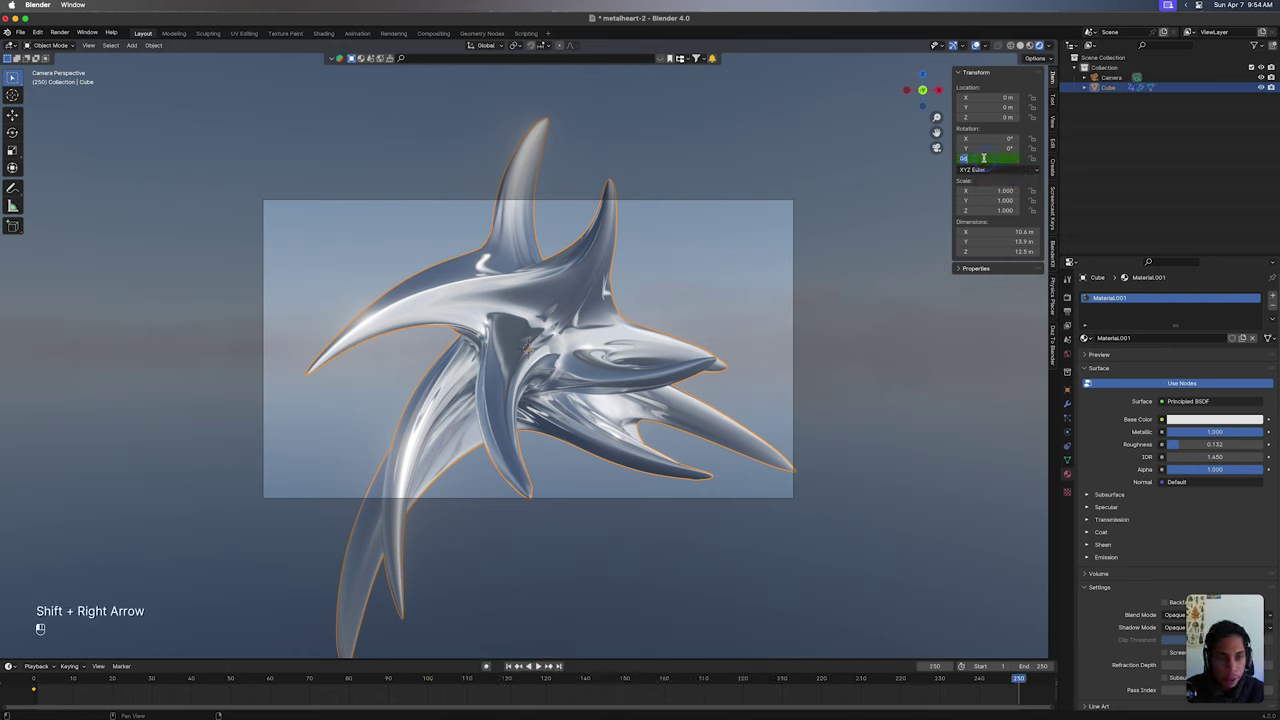
pyautogui.write('364')
pyautogui.press('Return')
pyautogui.rightClick(984, 158)
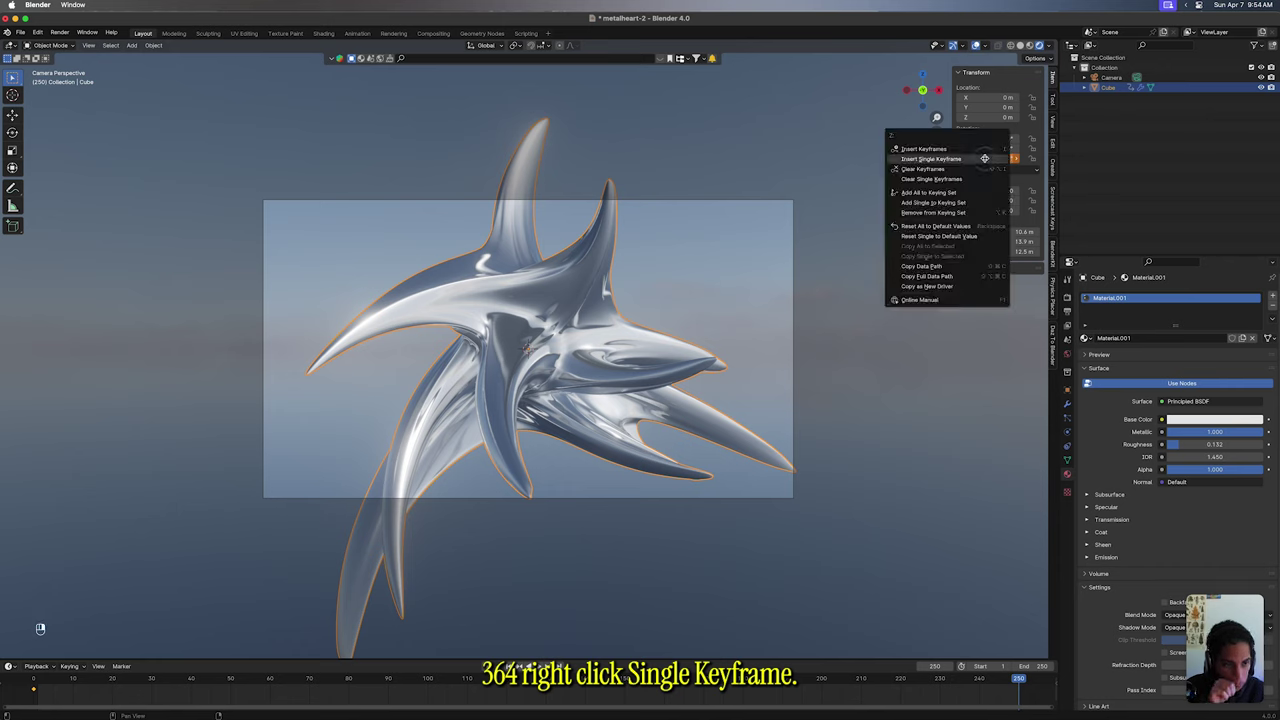
pyautogui.click(984, 160)
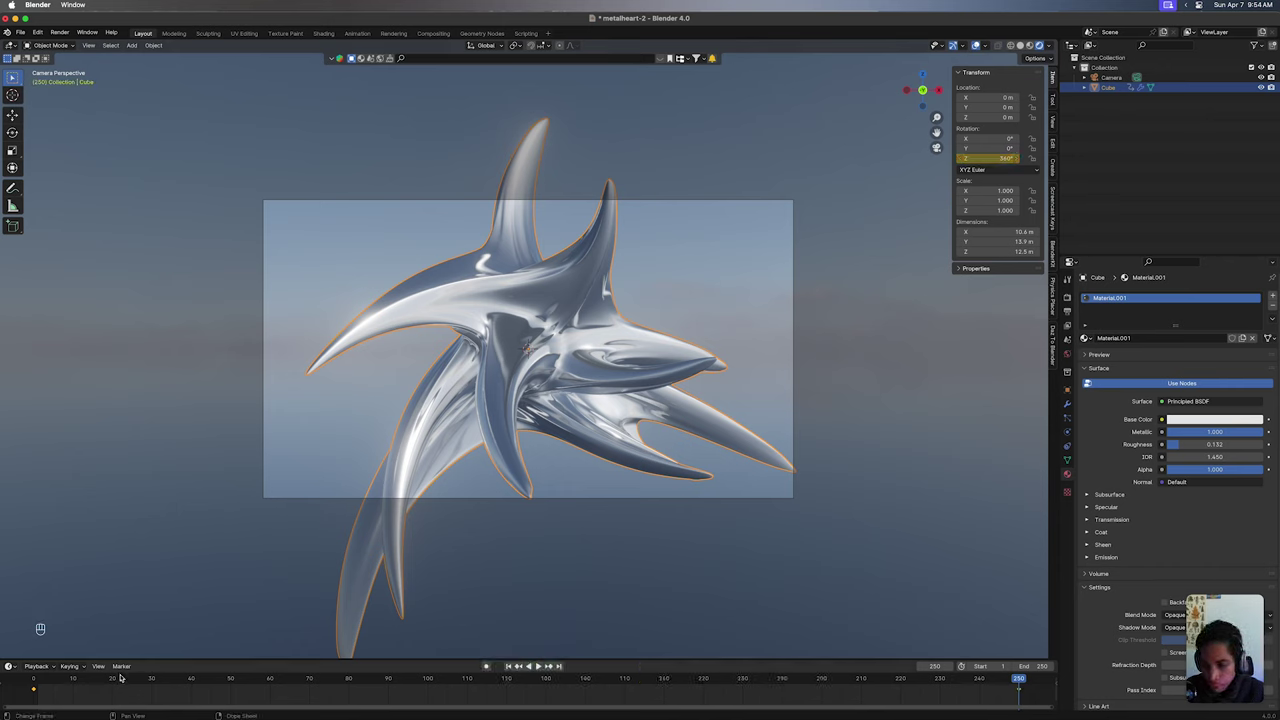
# Step: Play the star's rotation animation from the first keyframe, stop it and return to frame 0
pyautogui.moveTo(150, 686); pyautogui.dragTo(33, 684)
pyautogui.press('space')
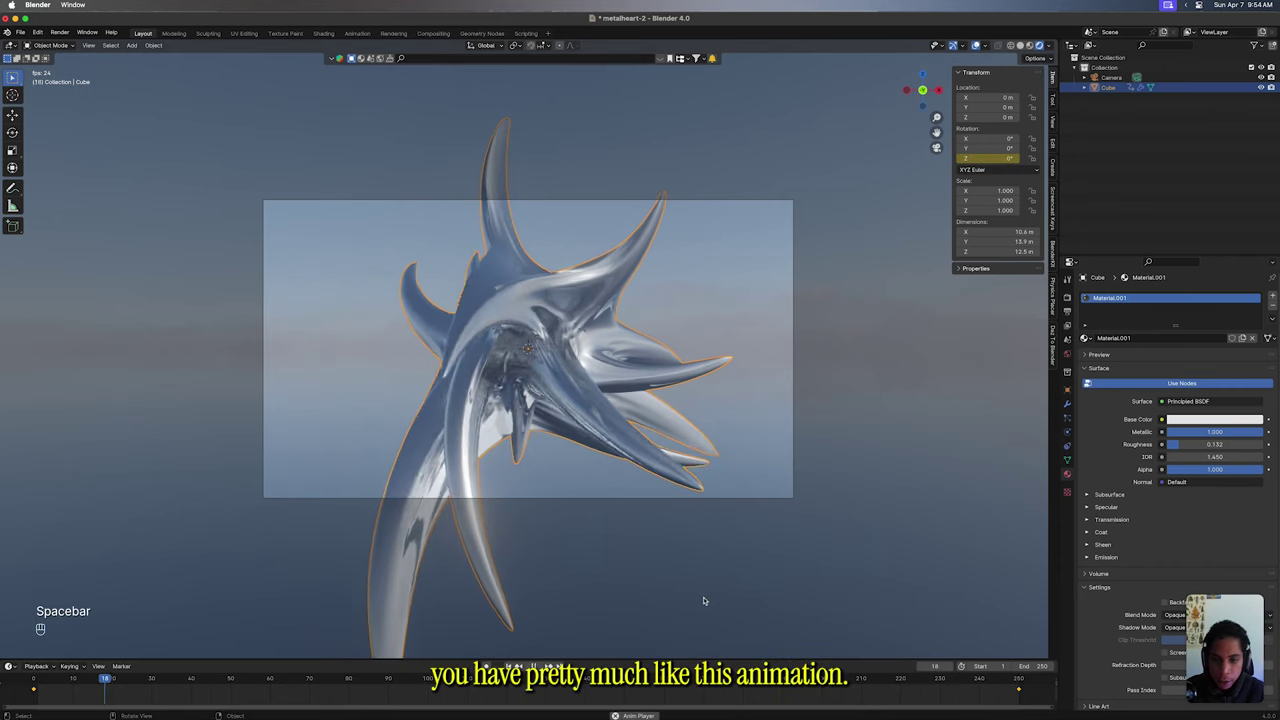
pyautogui.click(707, 601)
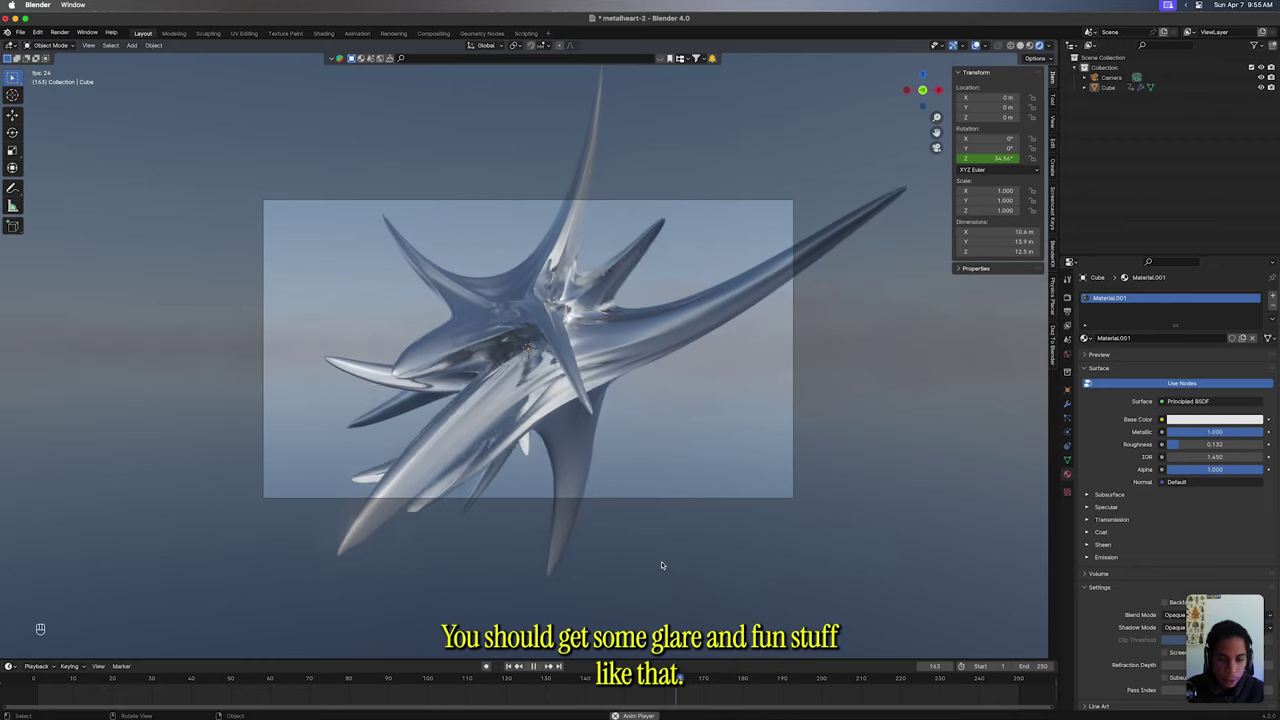
pyautogui.press('space')
pyautogui.hotkey('shift', 'Left')
pyautogui.press('Left')
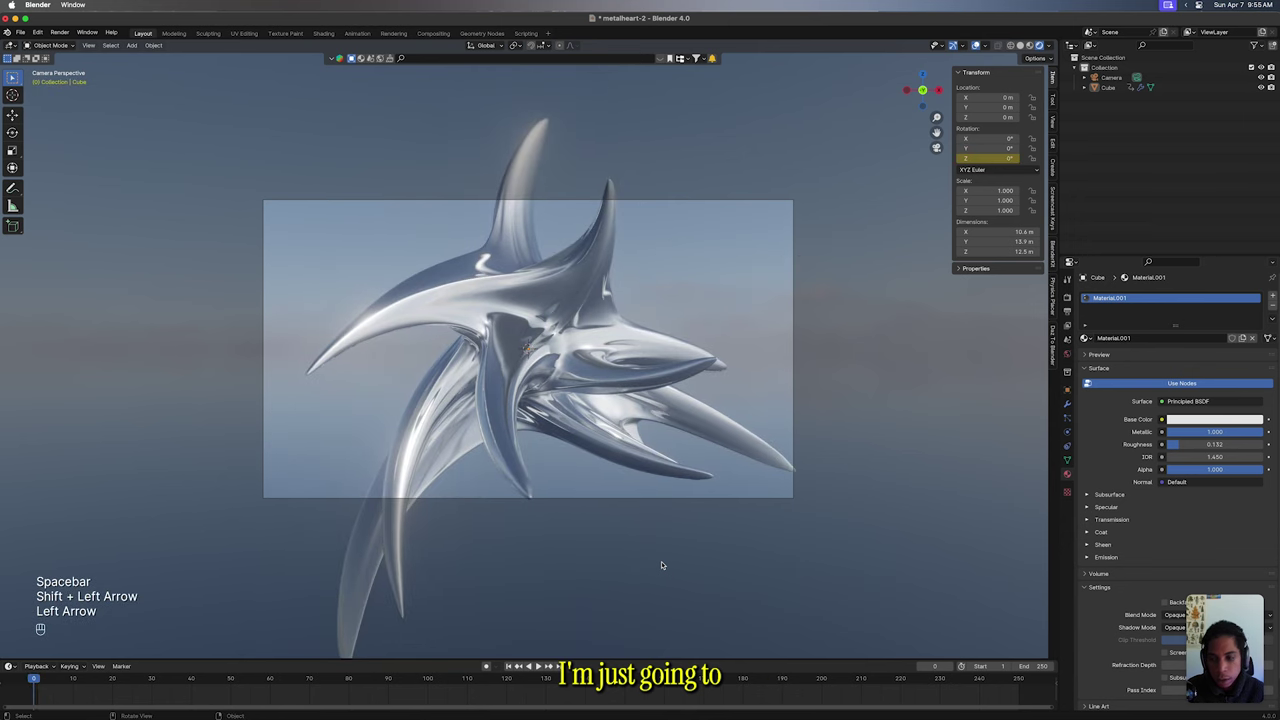
# Step: Enable compositing nodes for the scene and move the Render Layers node farther from the Composite node
pyautogui.click(433, 33)
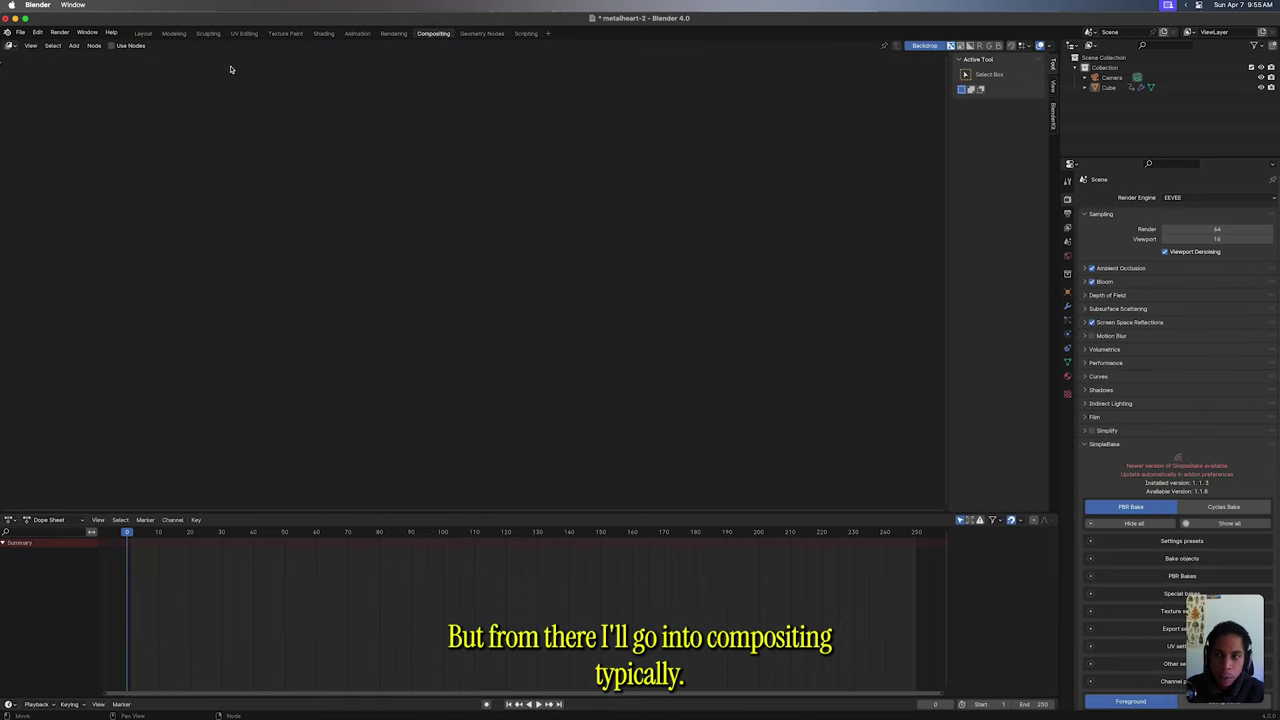
pyautogui.click(135, 46)
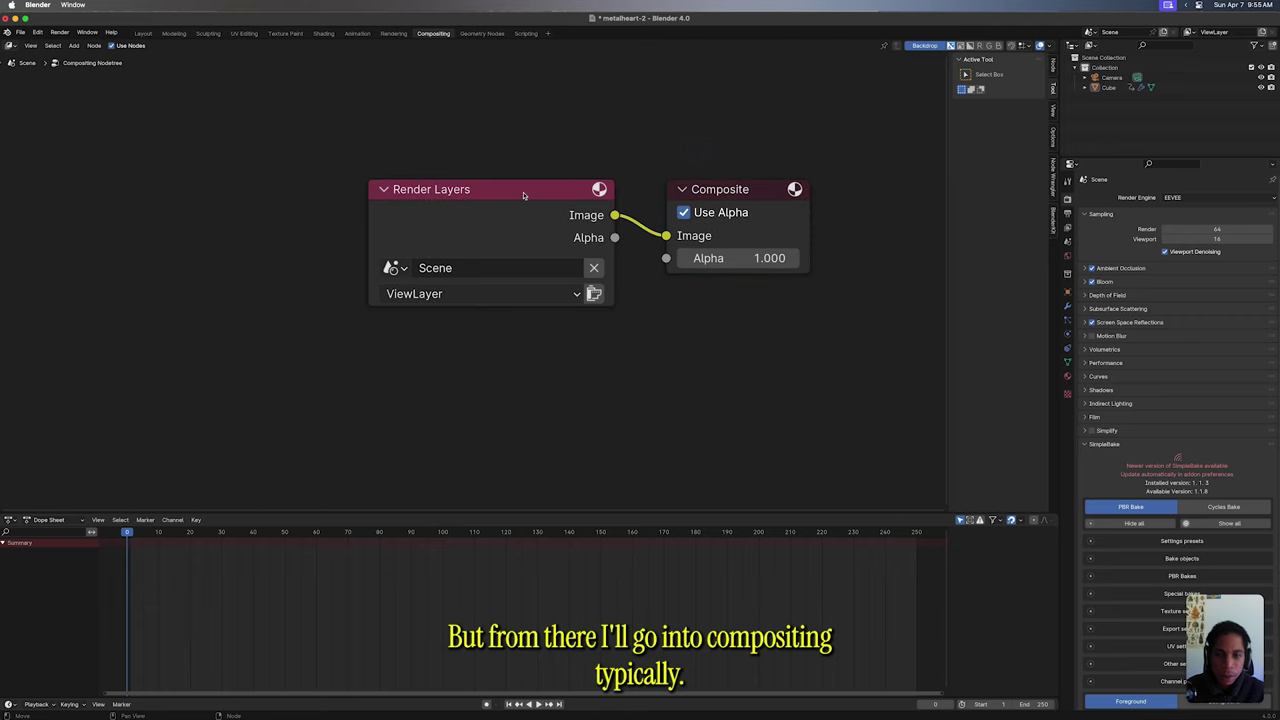
pyautogui.moveTo(522, 195); pyautogui.dragTo(254, 195)
# Step: Add a Viewer node below the Composite node and connect its Image input through a reroute on the Render Layers image link
pyautogui.hotkey('shift', 'a')
pyautogui.click(432, 174)
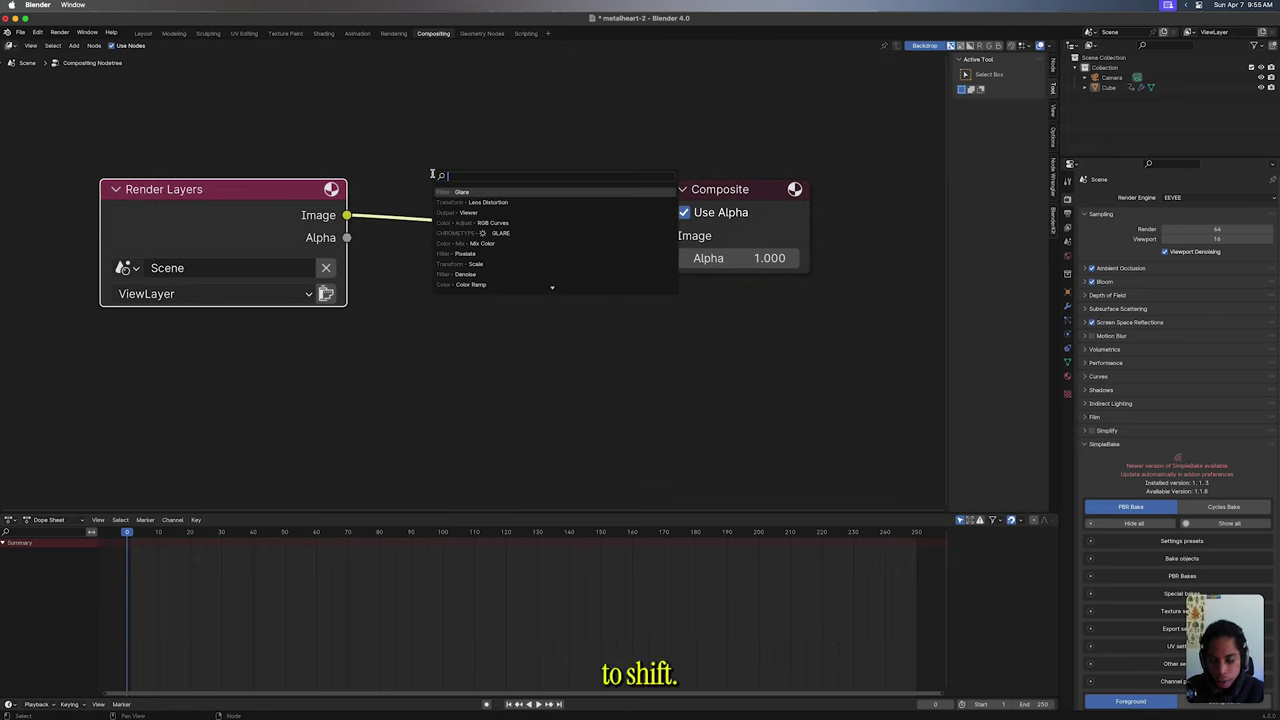
pyautogui.write('viewer')
pyautogui.press('Return')
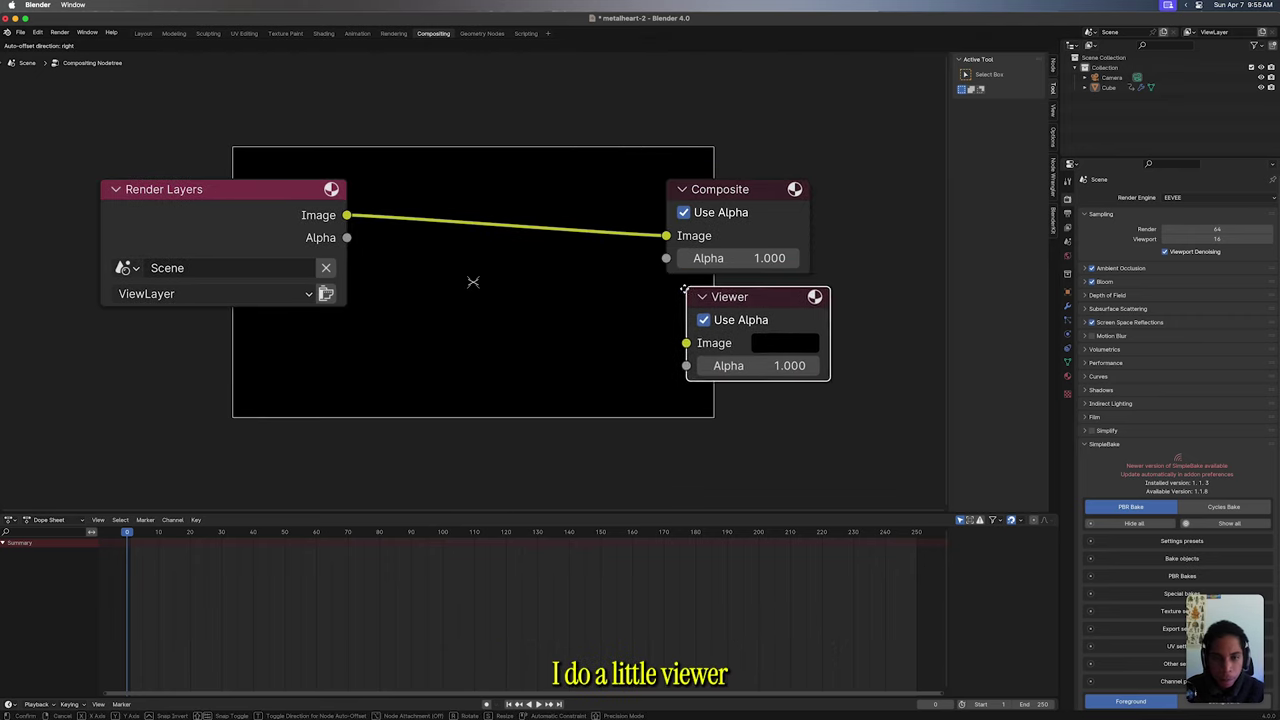
pyautogui.click(668, 290)
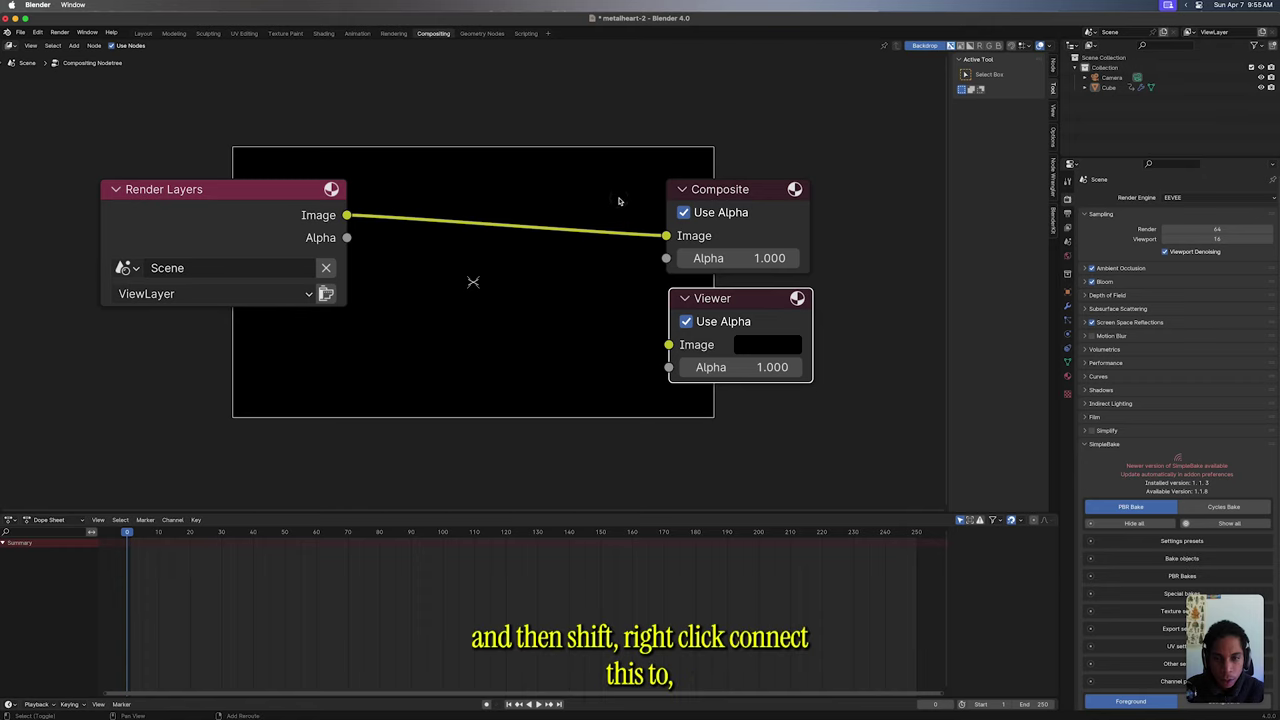
pyautogui.keyDown('shift'); pyautogui.moveTo(615, 273); pyautogui.dragTo(615, 274, button='right'); pyautogui.keyUp('shift')
pyautogui.moveTo(616, 233); pyautogui.dragTo(668, 344)
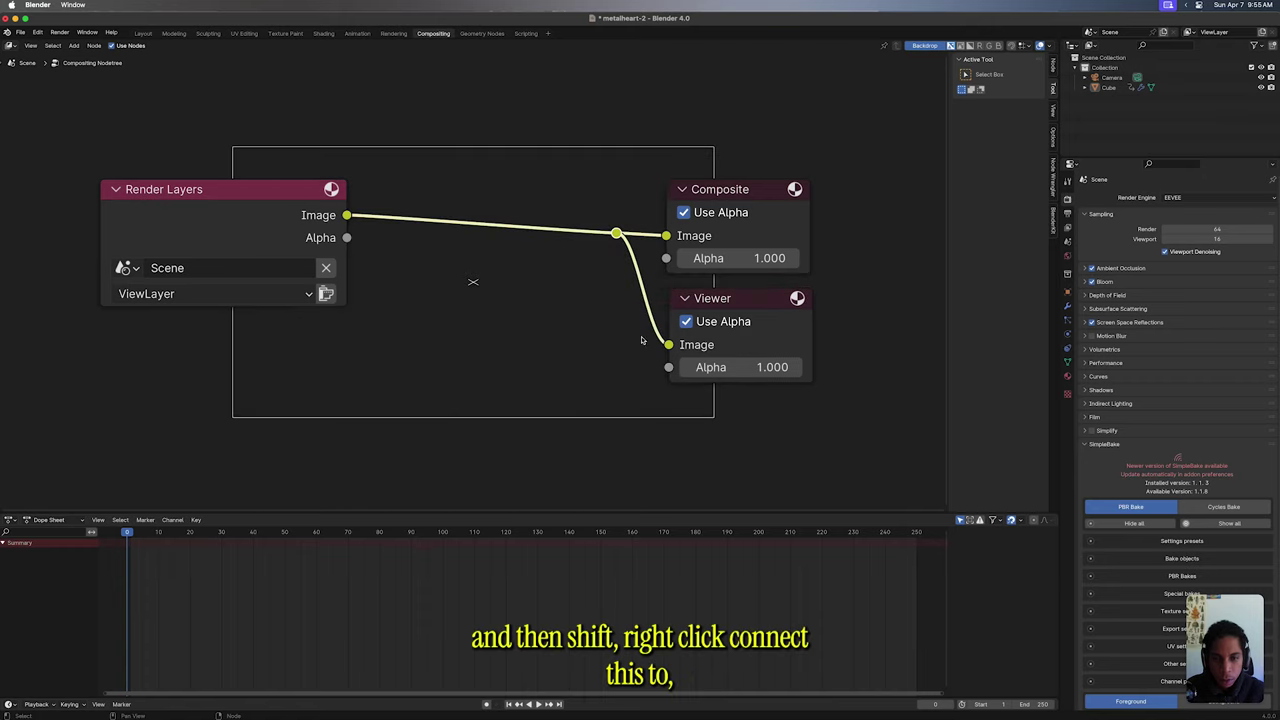
# Step: Move the Render Layers node farther from the output nodes, render a still of frame 0 and close the render window
pyautogui.moveTo(286, 198); pyautogui.dragTo(166, 201)
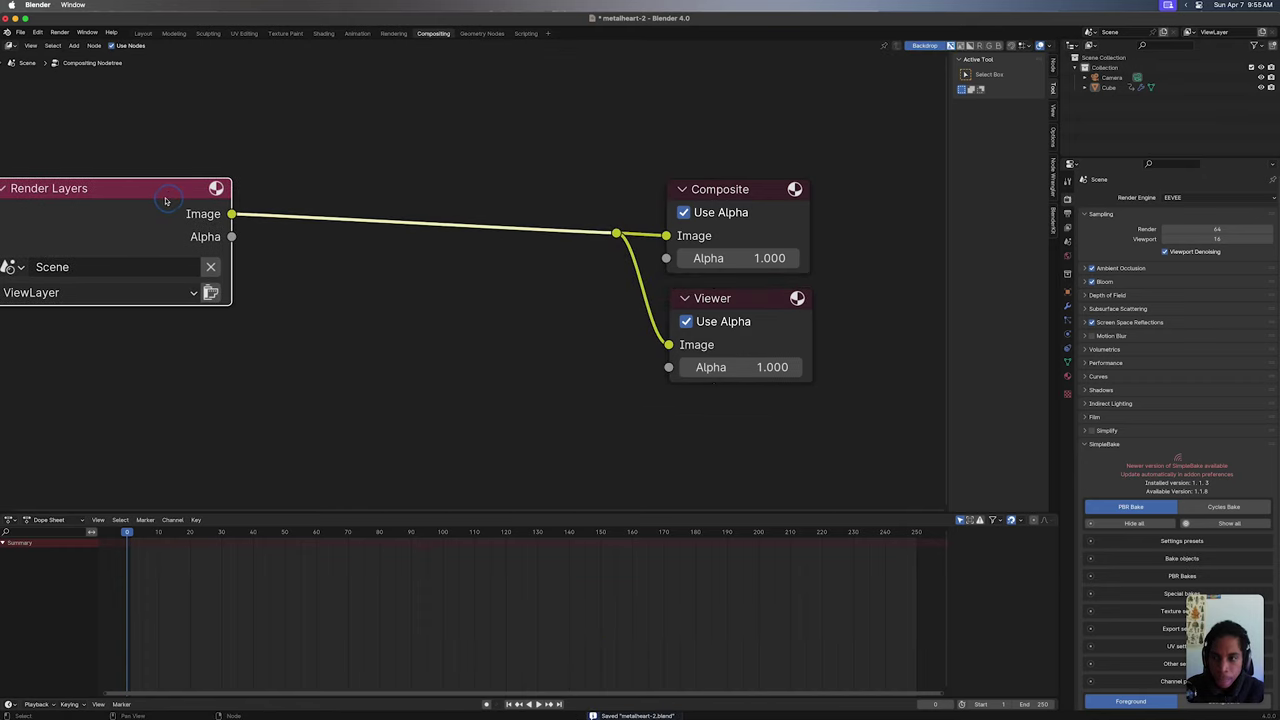
pyautogui.click(59, 32)
pyautogui.click(80, 44)
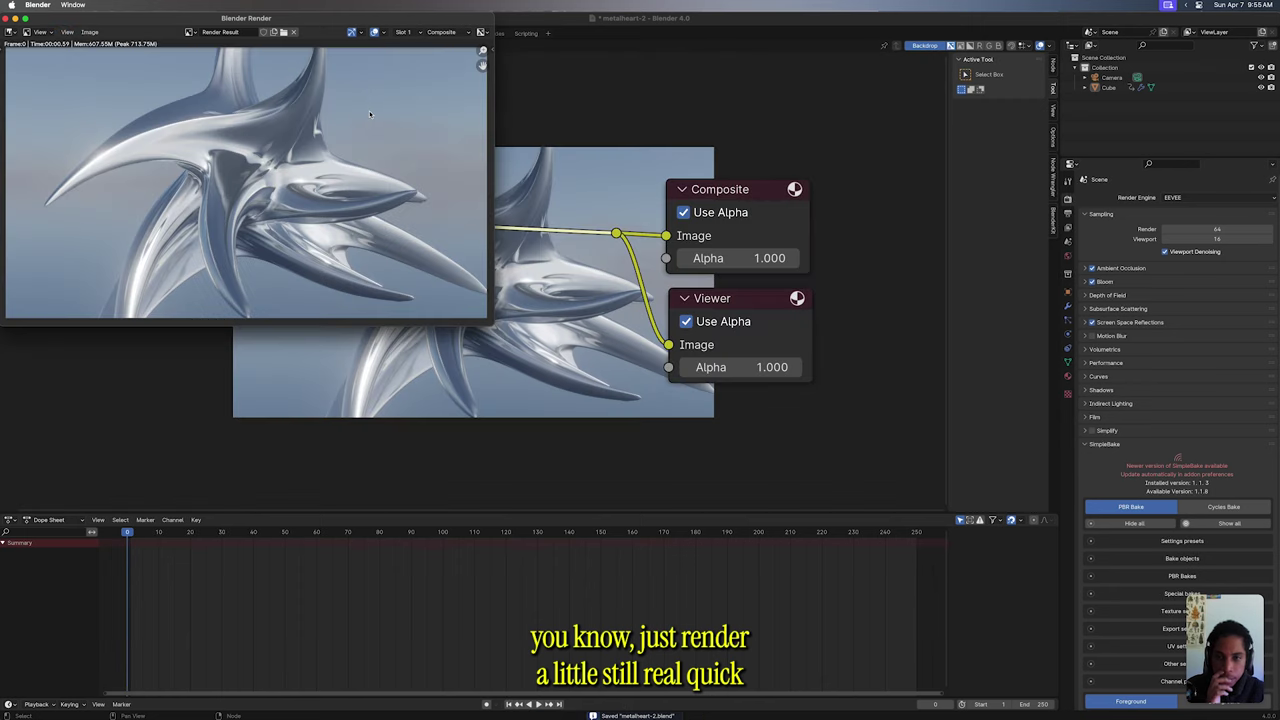
pyautogui.click(7, 18)
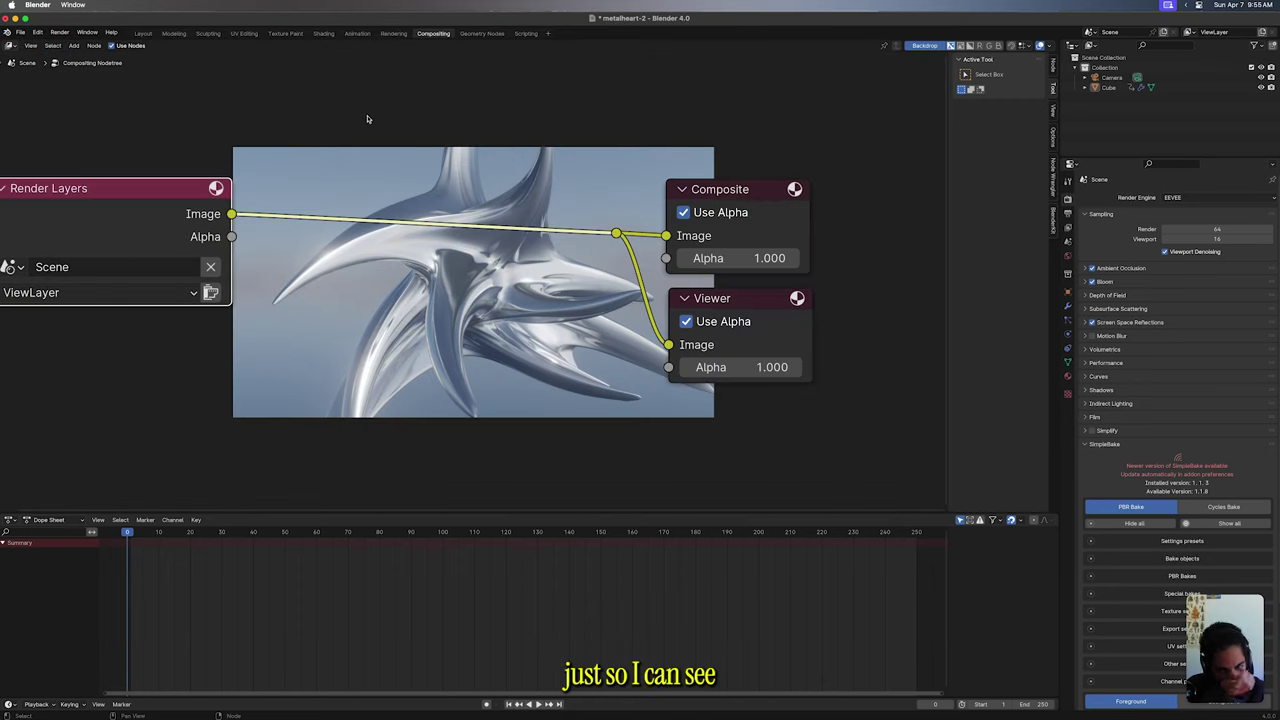
# Step: Insert a Lens Distortion node right after Render Layers on the image link and set its dispersion to 0.020
pyautogui.hotkey('shift', 'a')
pyautogui.write('g')
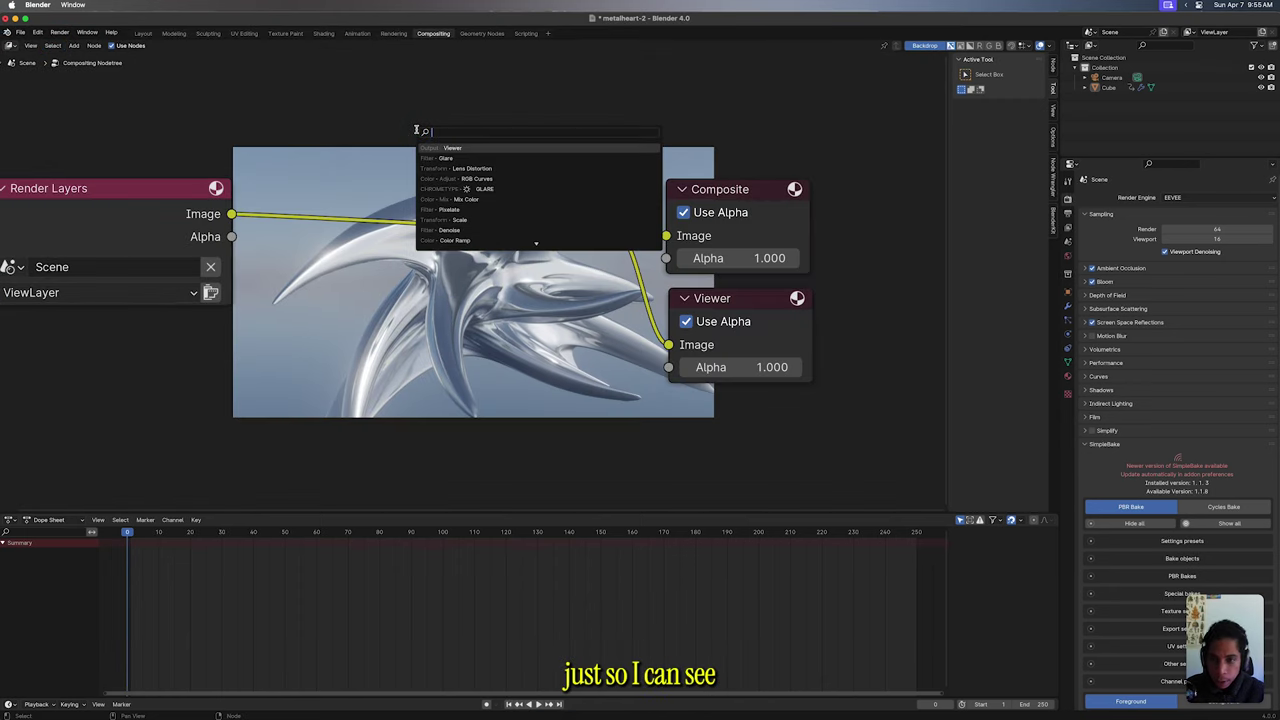
pyautogui.press('BackSpace')
pyautogui.write('lens')
pyautogui.press('Return')
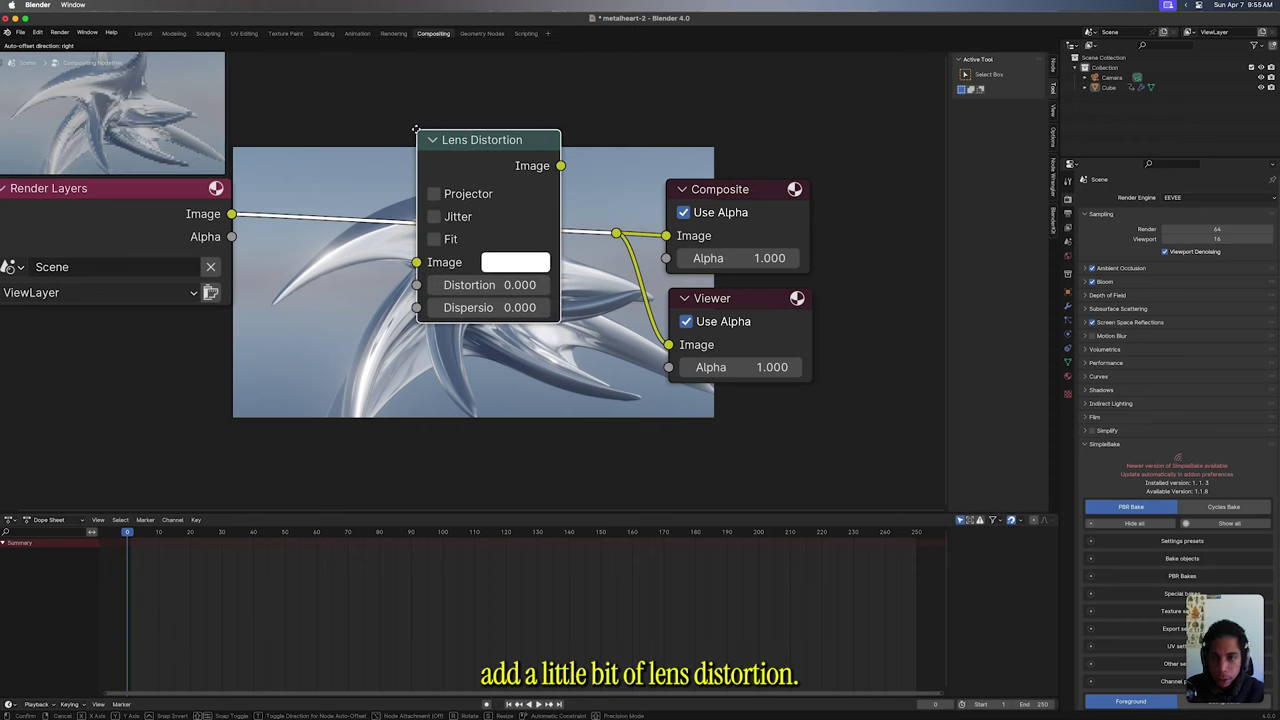
pyautogui.click(236, 184)
pyautogui.moveTo(386, 363); pyautogui.dragTo(396, 363)
pyautogui.moveTo(371, 208); pyautogui.dragTo(298, 205)
# Step: Insert a Glare node between Lens Distortion and the reroute and set its glare type to Fog Glow
pyautogui.hotkey('shift', 'a')
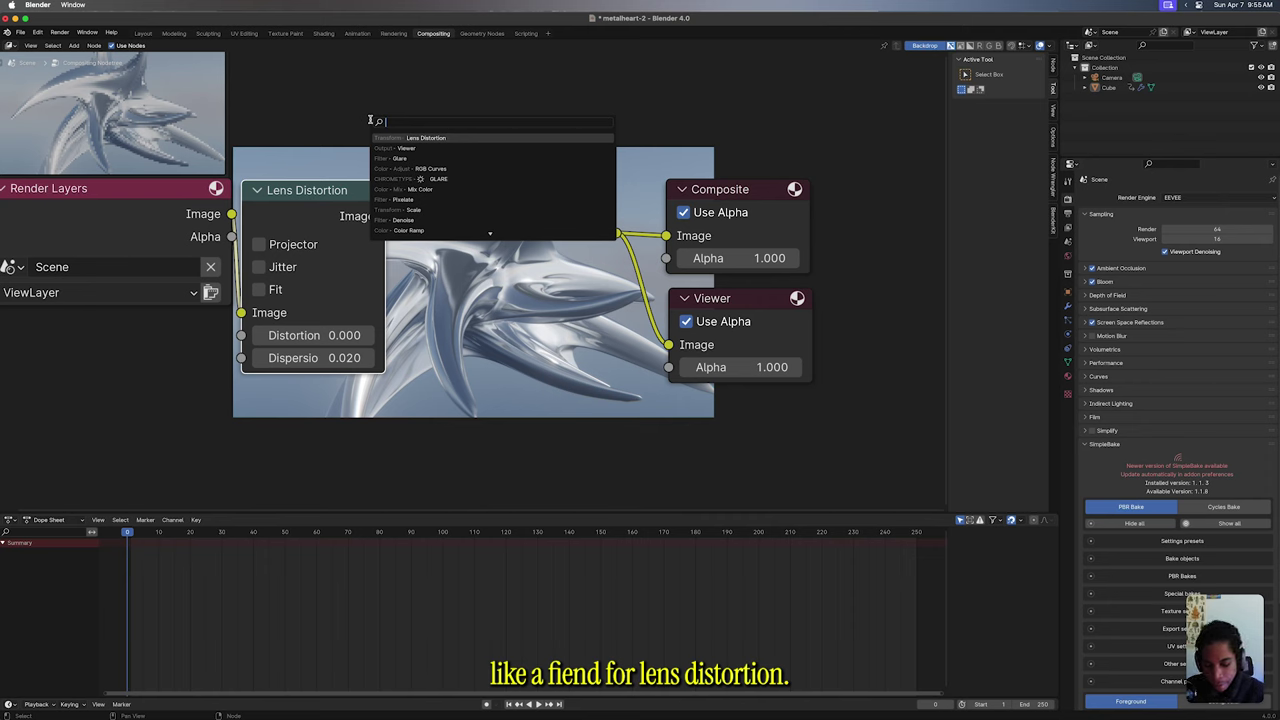
pyautogui.write('gla')
pyautogui.press('Return')
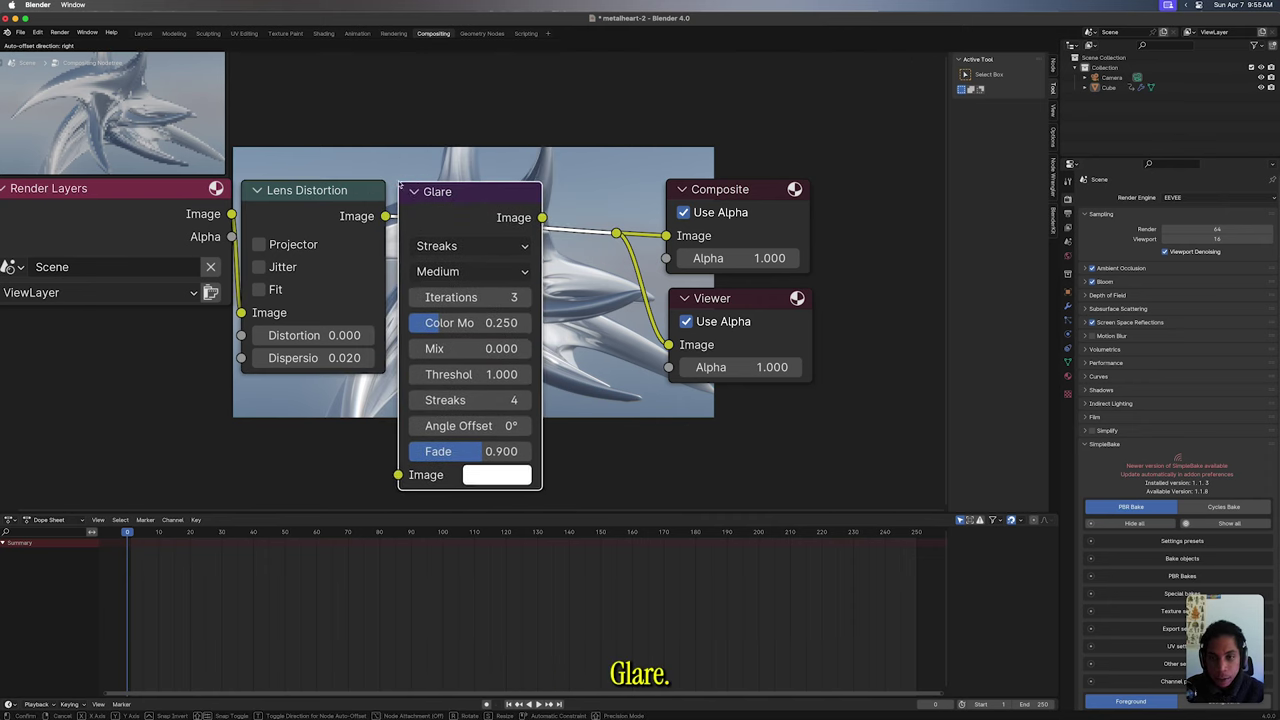
pyautogui.click(469, 185)
pyautogui.click(490, 246)
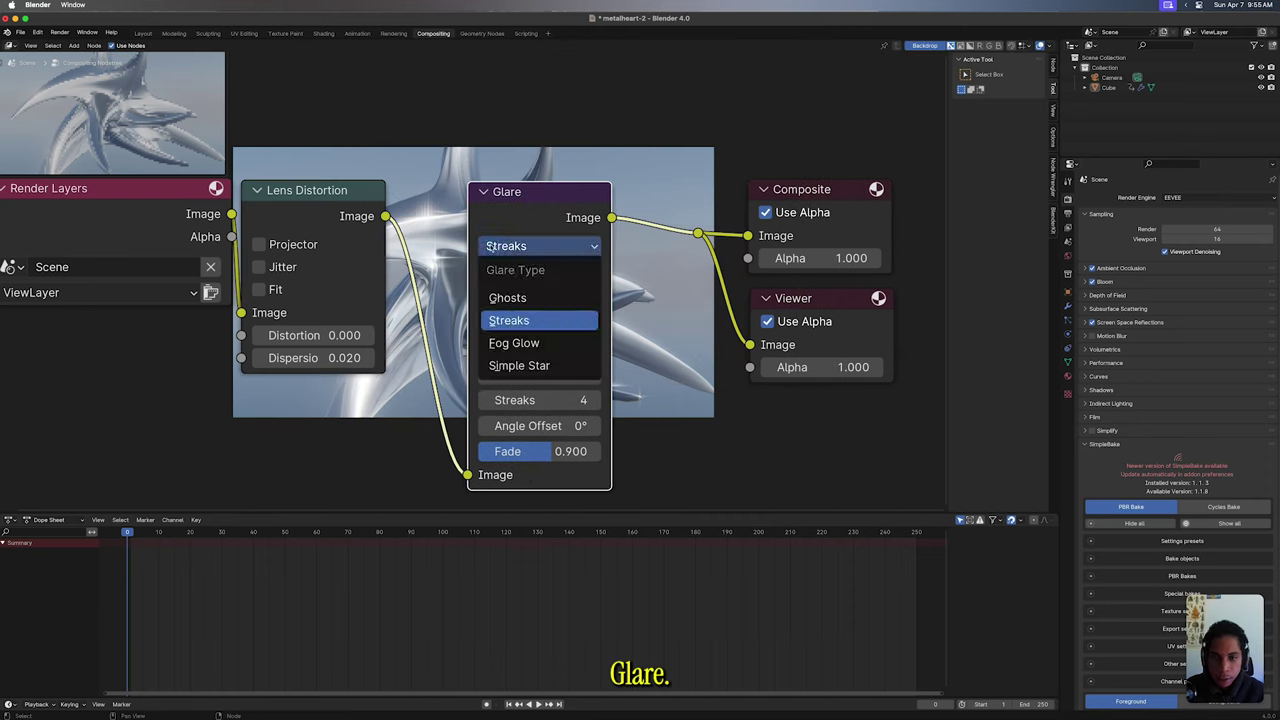
pyautogui.click(545, 364)
pyautogui.click(536, 247)
pyautogui.click(548, 342)
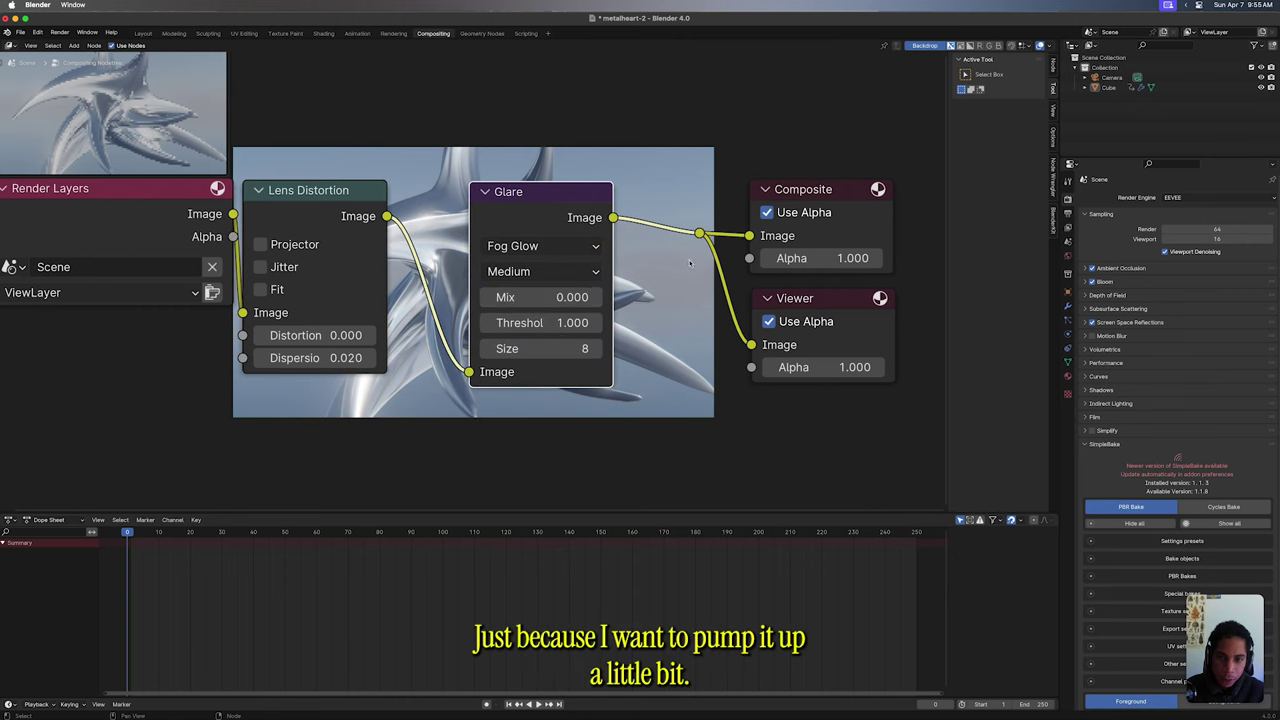
# Step: Enable Jitter on the Lens Distortion node, then move Glare closer to it and the Composite and Viewer nodes farther away
pyautogui.scroll(-2, 686, 278)
pyautogui.moveTo(686, 278); pyautogui.dragTo(503, 279, button='middle')
pyautogui.click(137, 261)
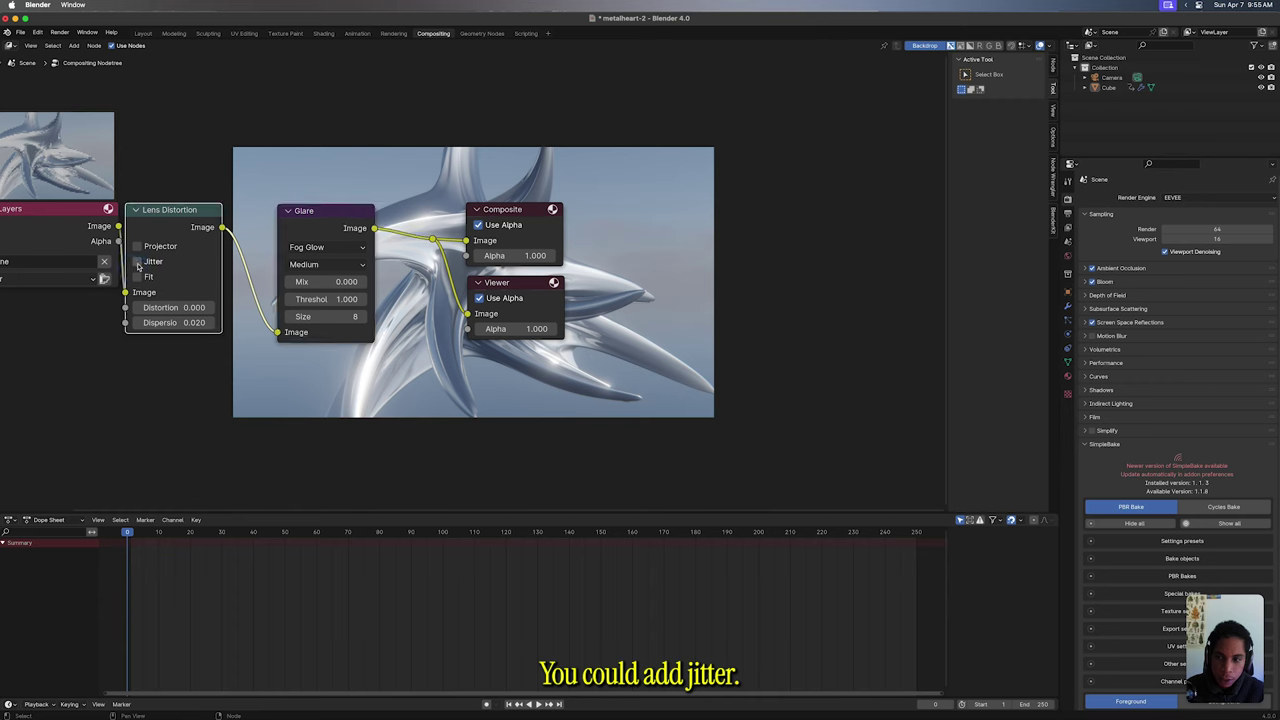
pyautogui.moveTo(365, 213); pyautogui.dragTo(318, 211)
pyautogui.hscroll(-1, 480, 176)
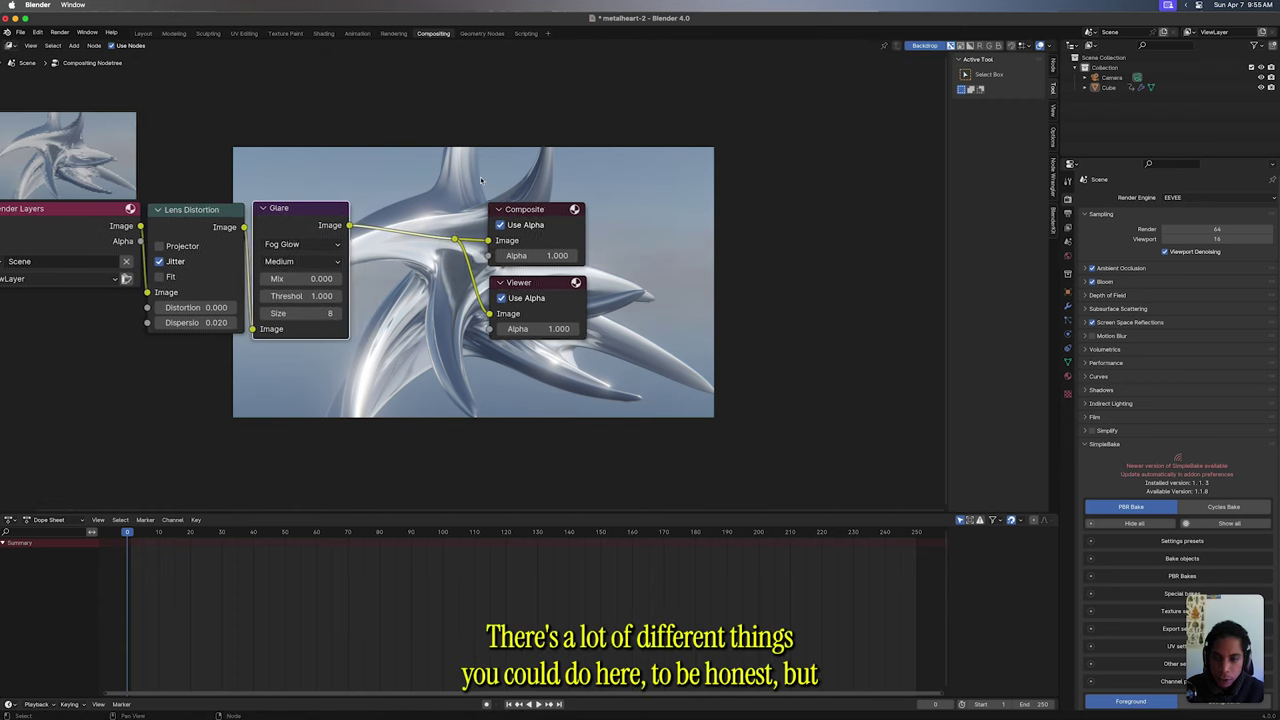
pyautogui.moveTo(480, 177); pyautogui.dragTo(712, 399)
pyautogui.press('g')
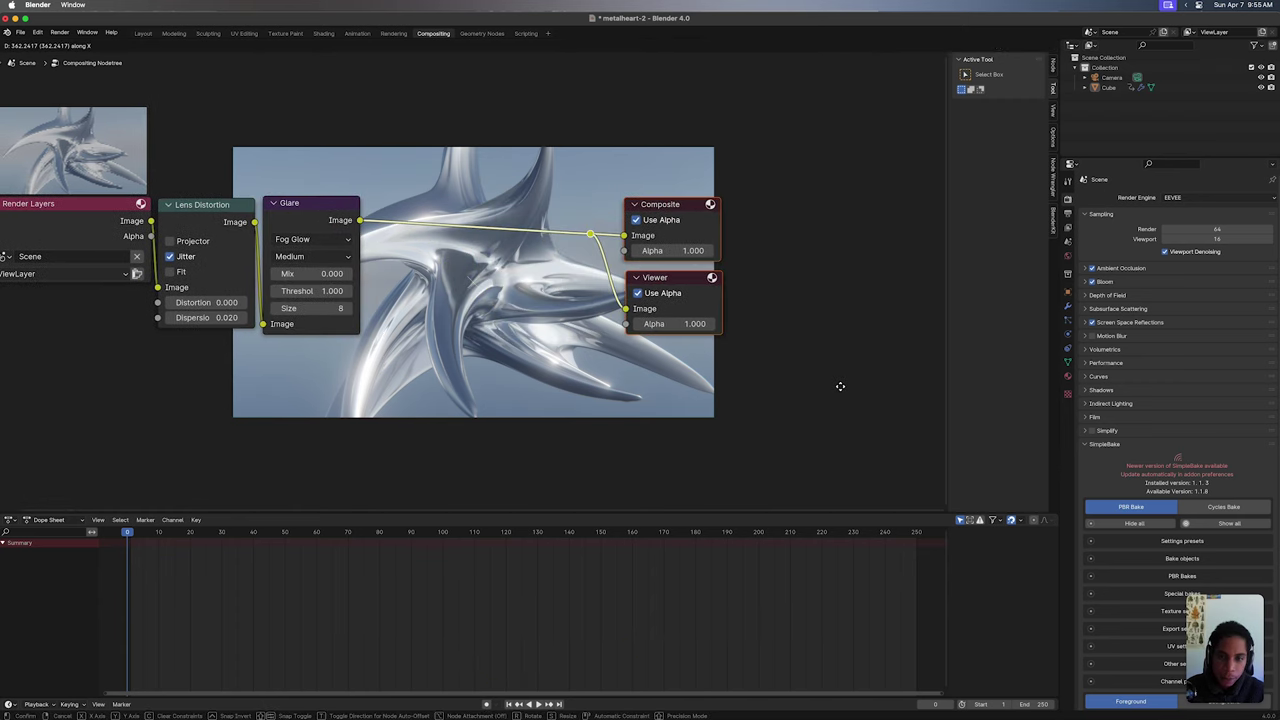
pyautogui.click(850, 389)
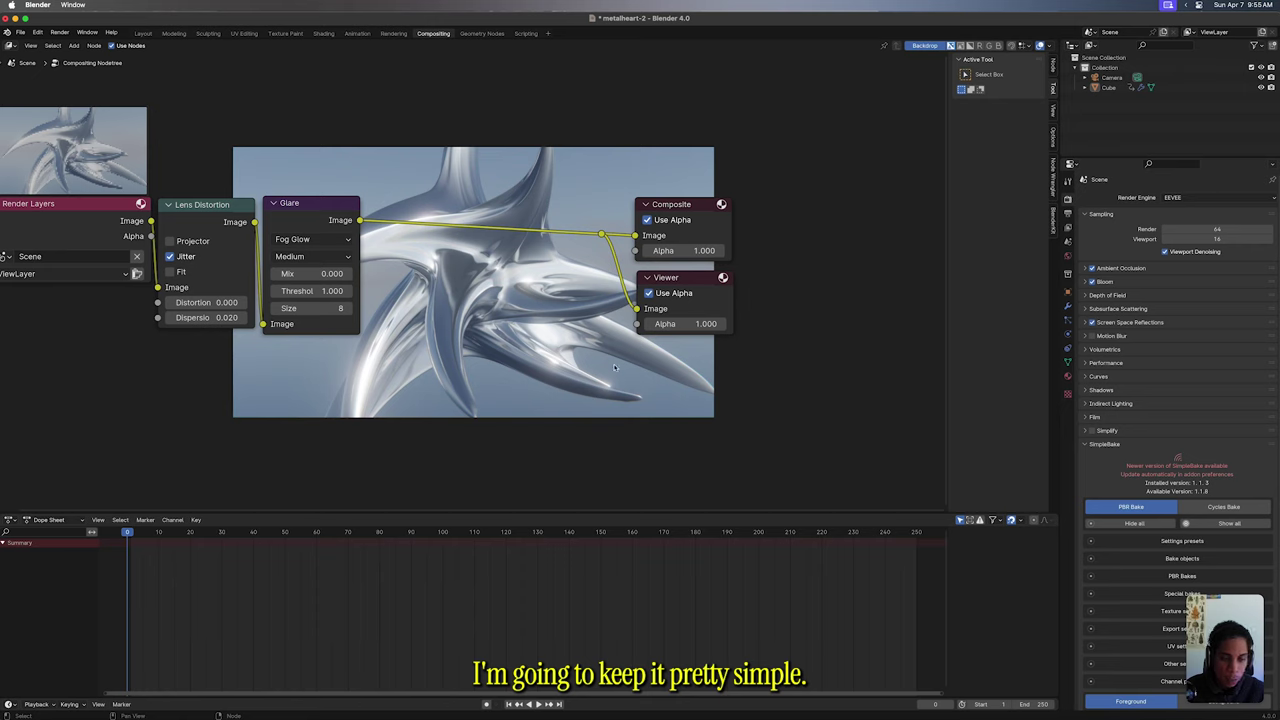
# Step: Open the scene's output settings and review the available file formats, keeping PNG
pyautogui.click(1067, 216)
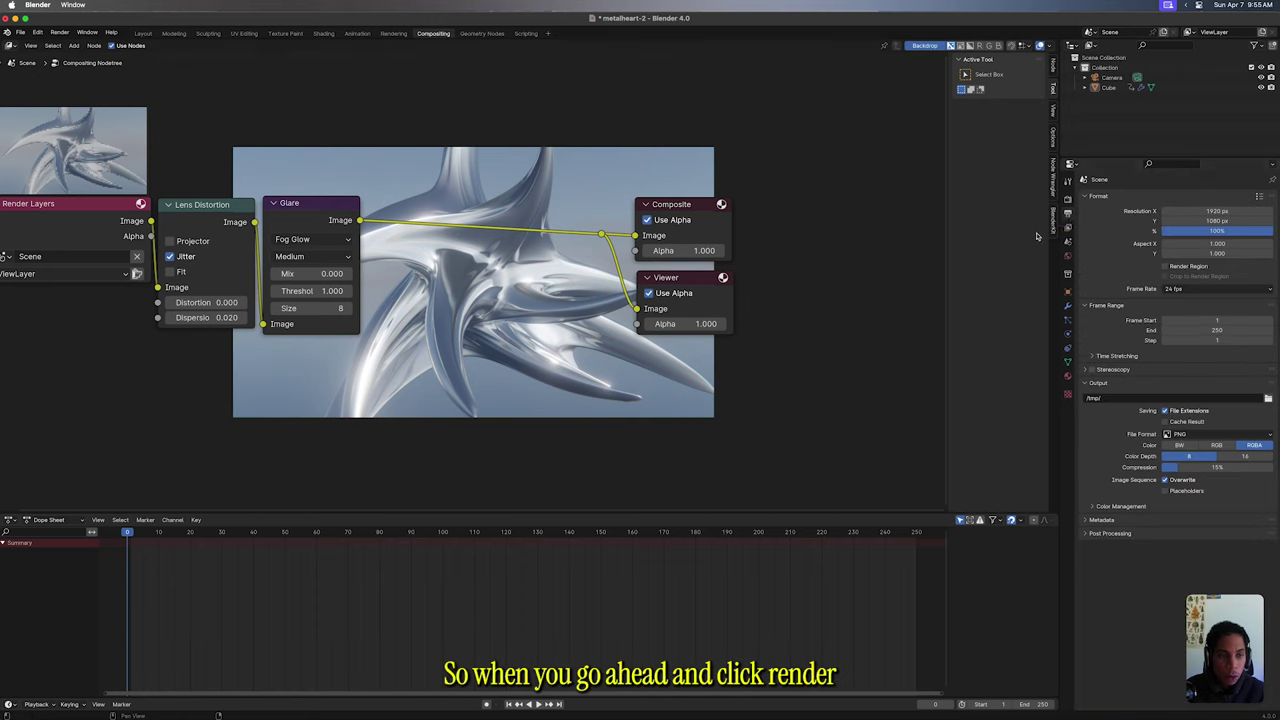
pyautogui.click(1212, 435)
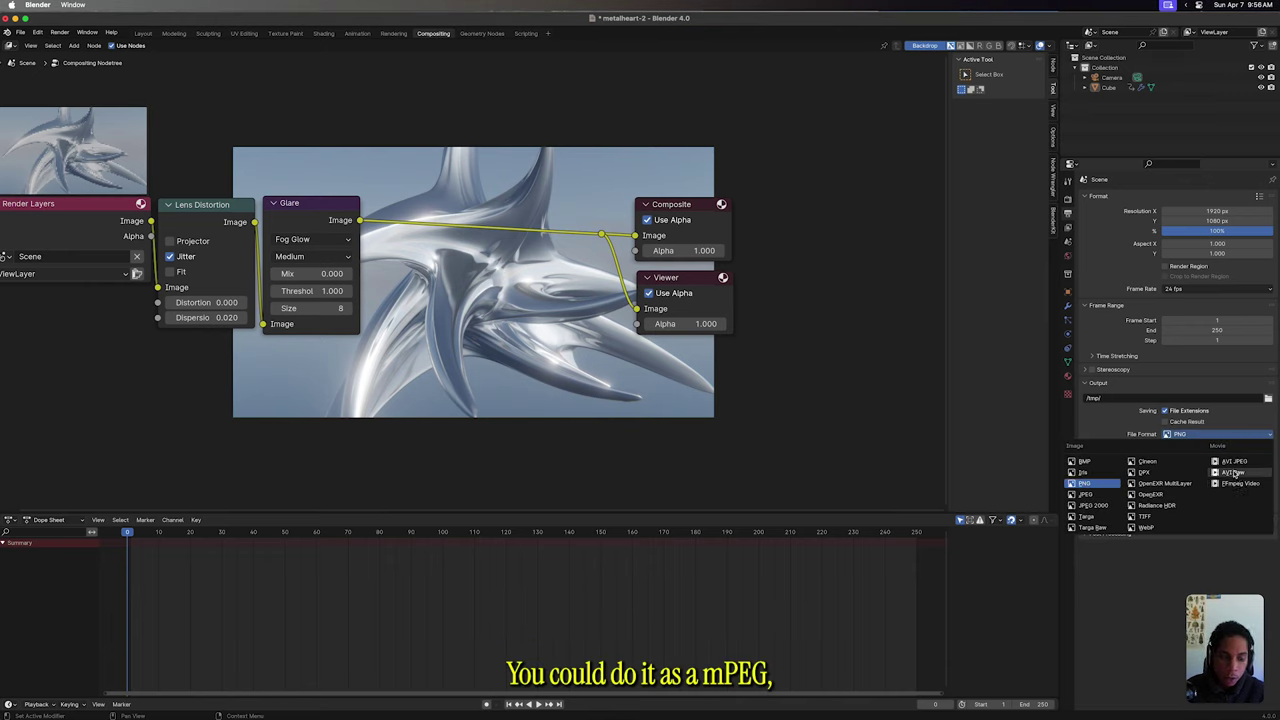
pyautogui.click(1220, 435)
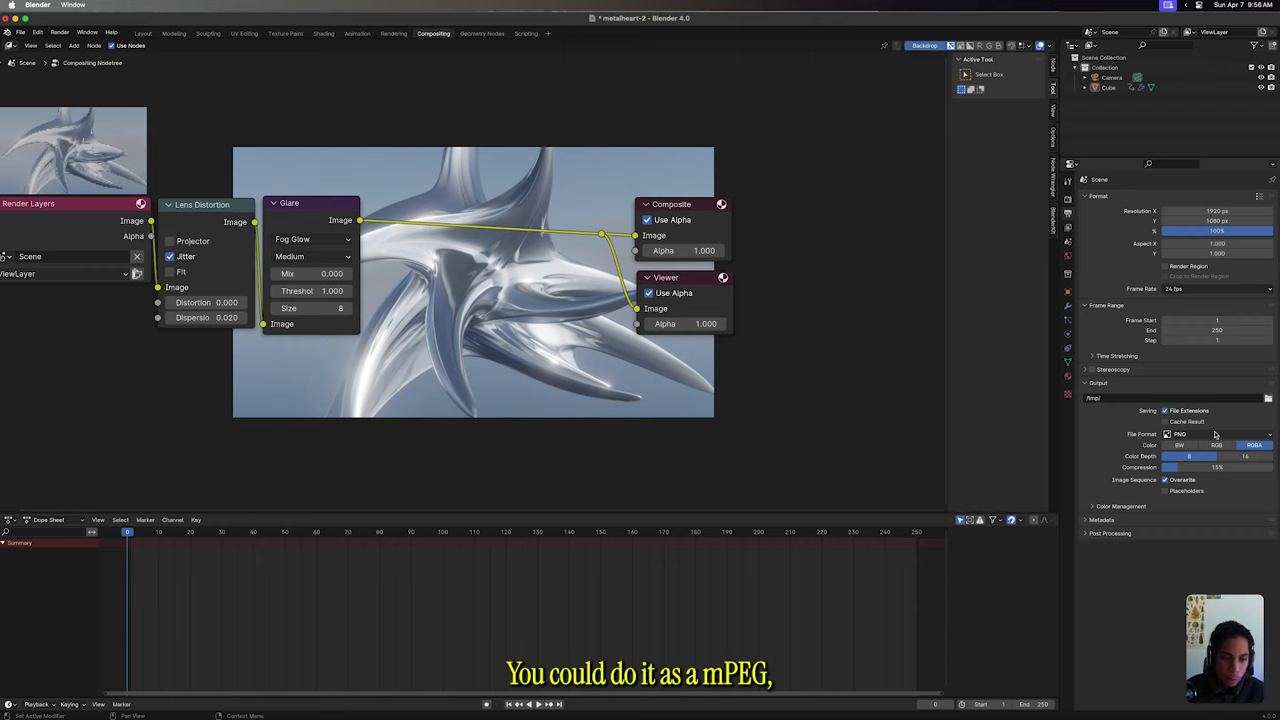